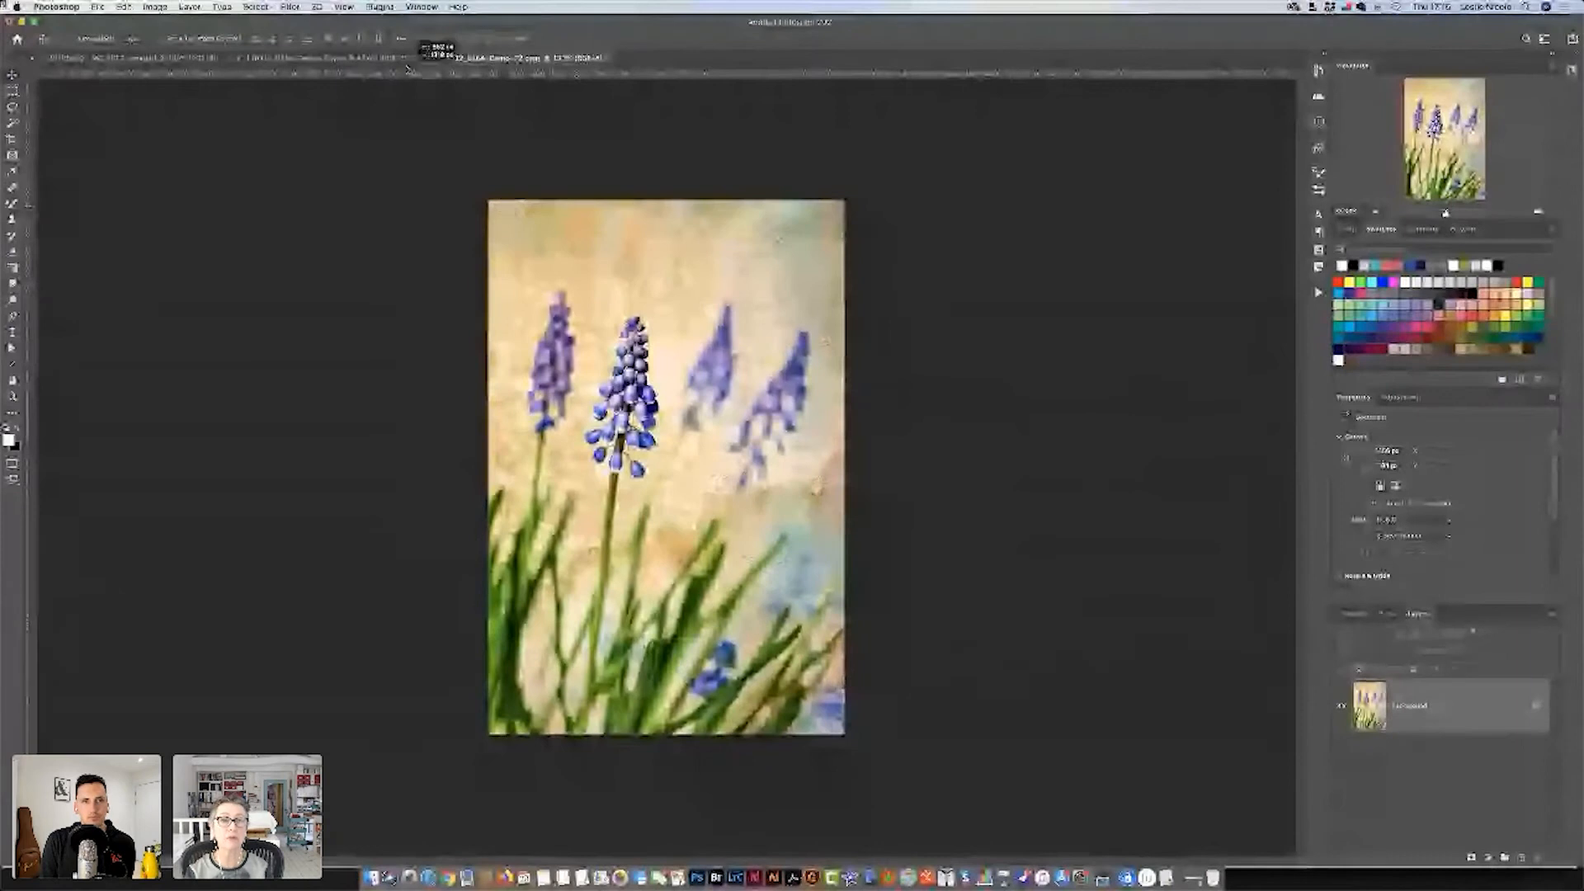
# Copy the muscari image from the Demo-72 copy into 130112_0164-Demo-72.psd as a new layer.
pyautogui.click(404, 62)
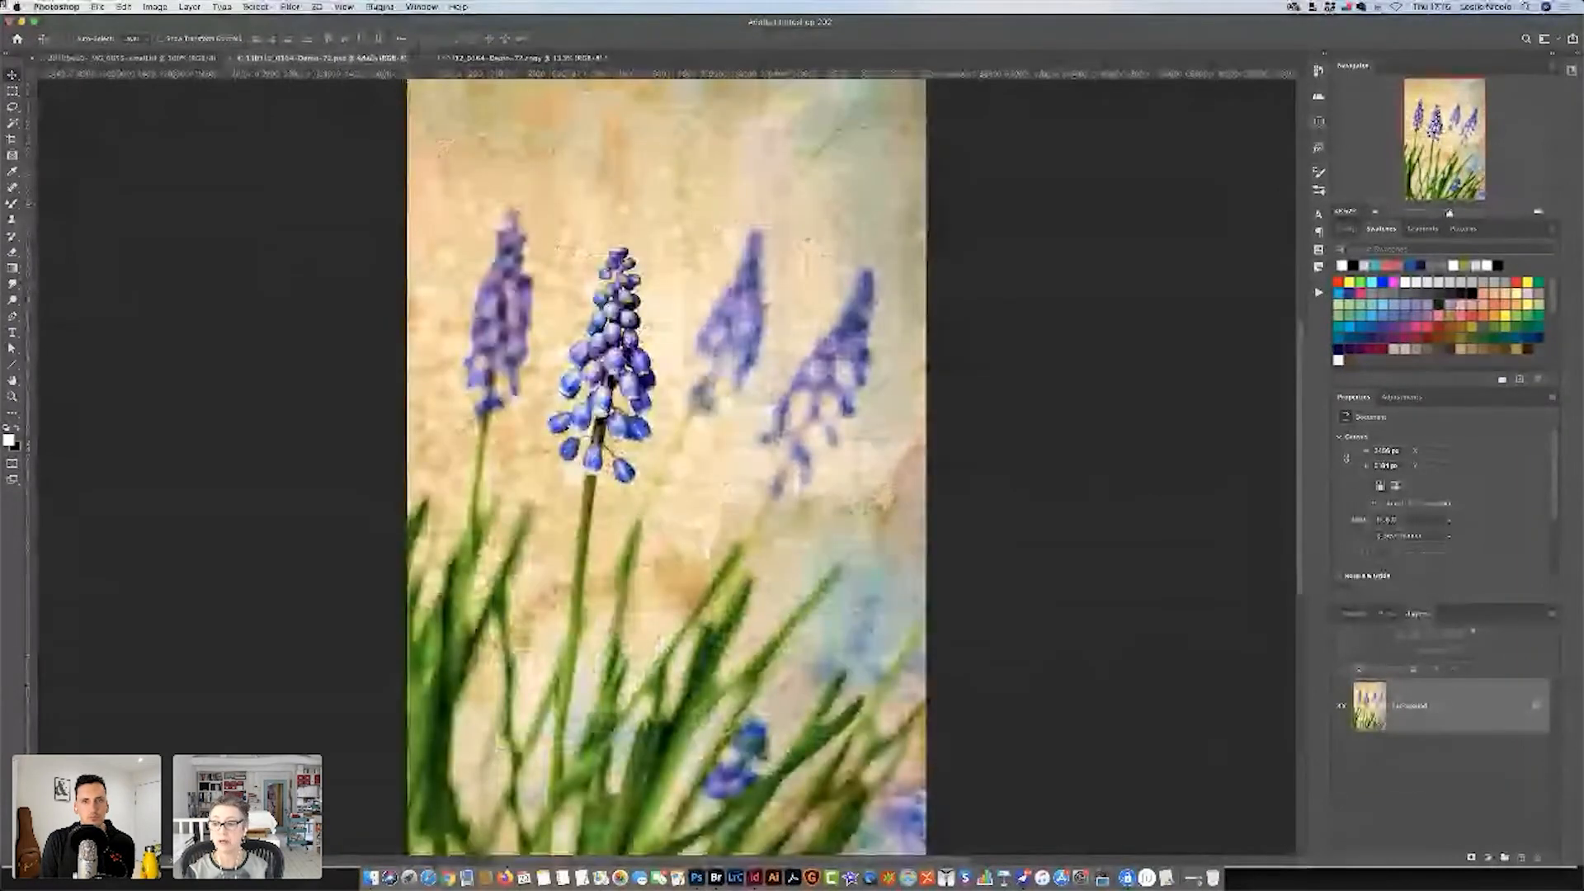
pyautogui.press('super+v')
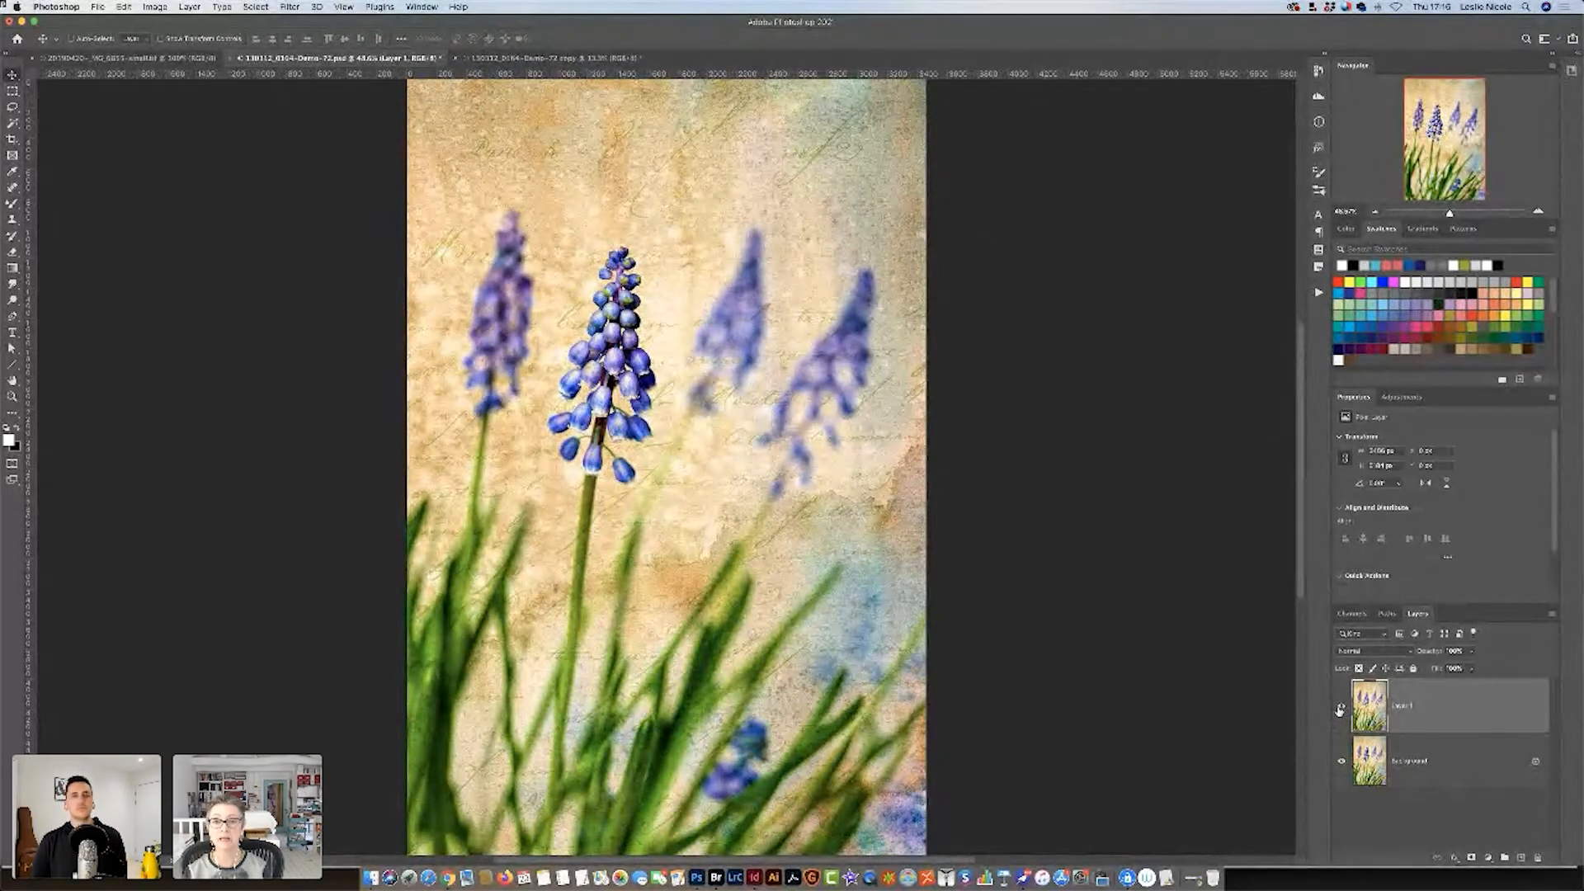
# Copy the small red flower image into the Demo-72 document for a size comparison, reposition it slightly and delete it.
pyautogui.click(168, 58)
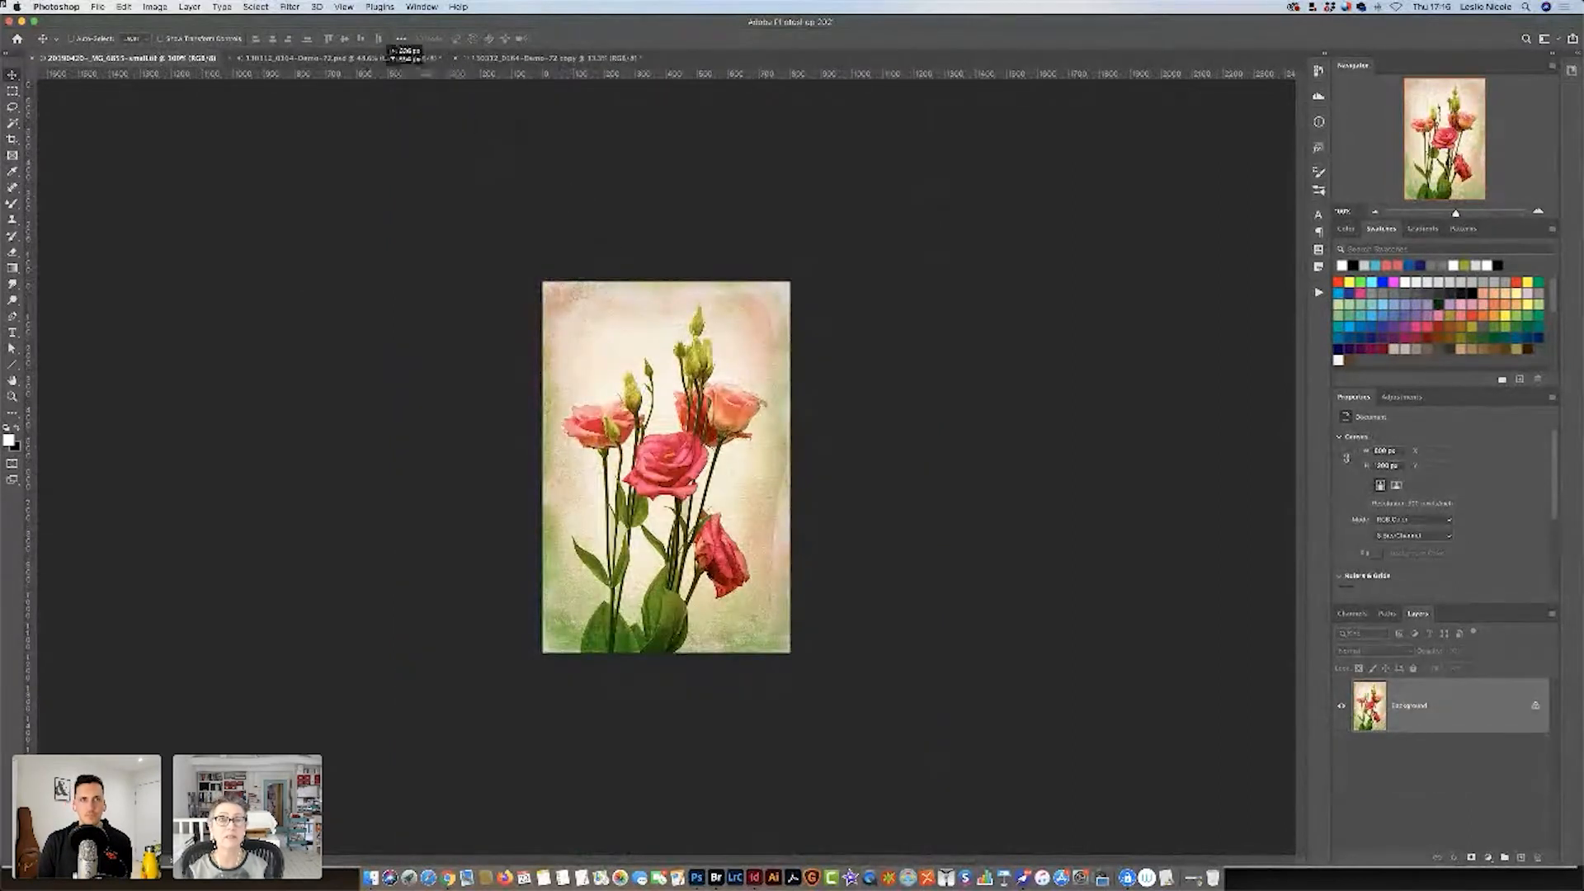
pyautogui.click(363, 59)
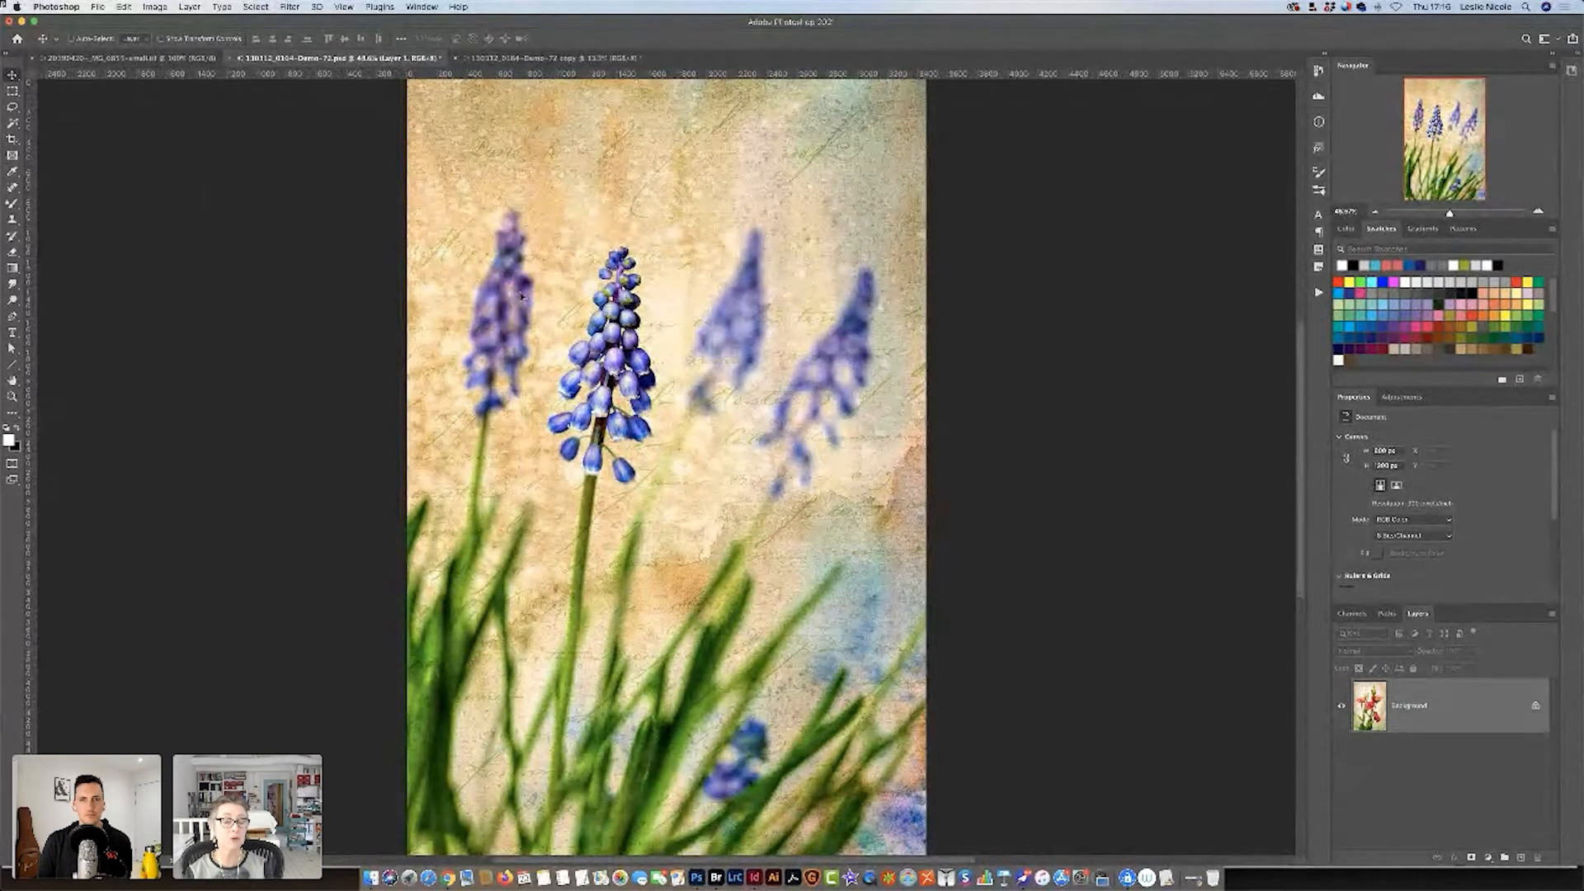
pyautogui.moveTo(530, 306); pyautogui.dragTo(565, 315)
pyautogui.press('Delete')
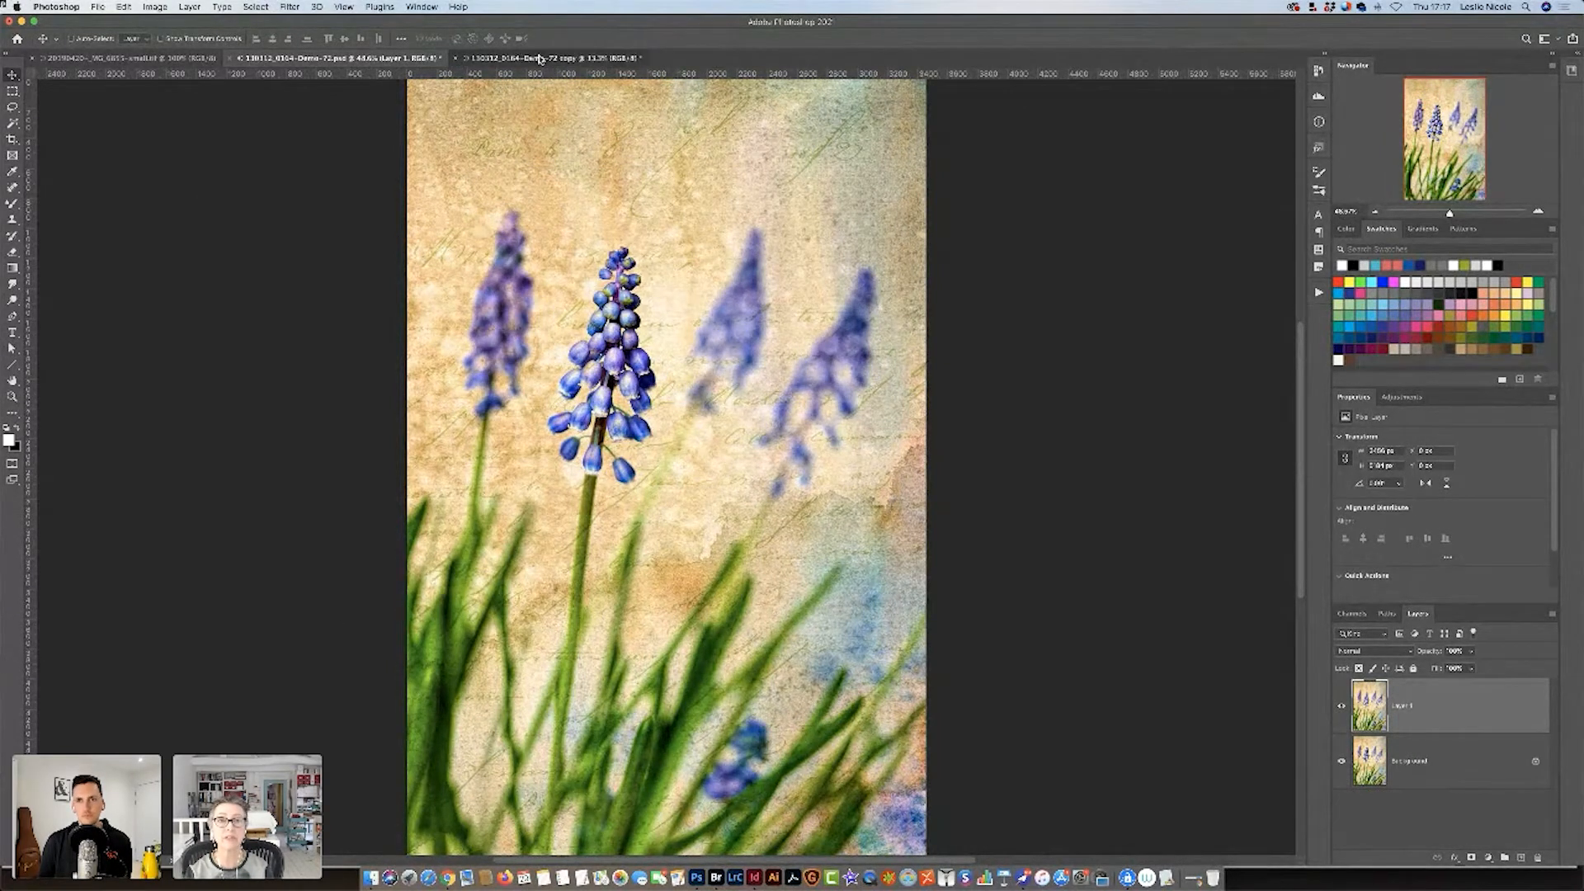
# Look at the Demo-72 copy, view the 72 versus 300 PPI comparison slide in InDesign, and return to Photoshop.
pyautogui.click(532, 58)
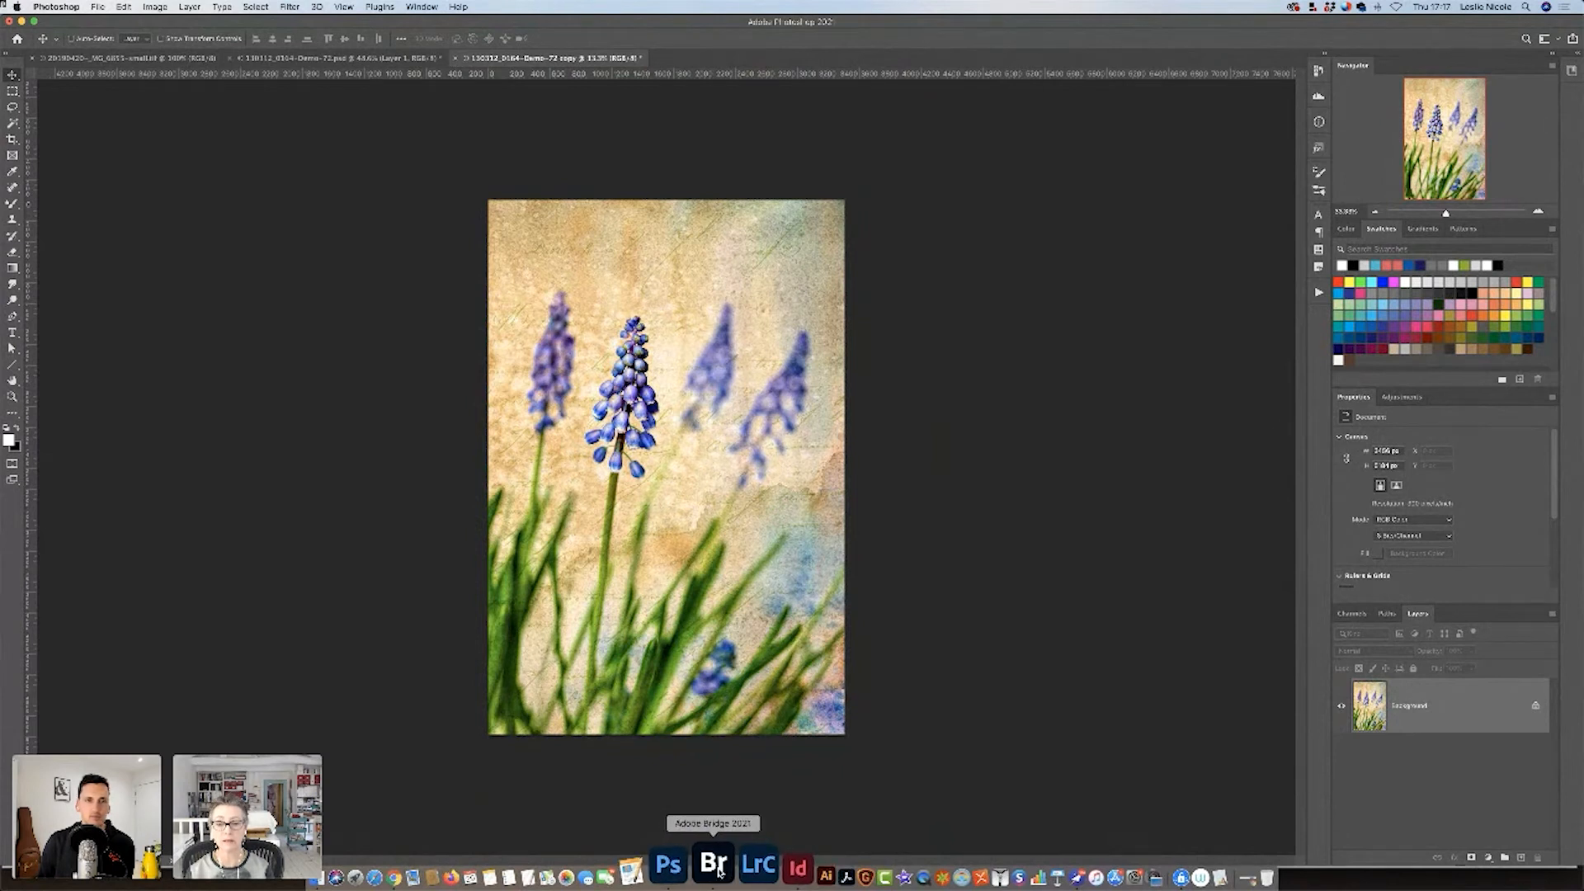
pyautogui.click(757, 873)
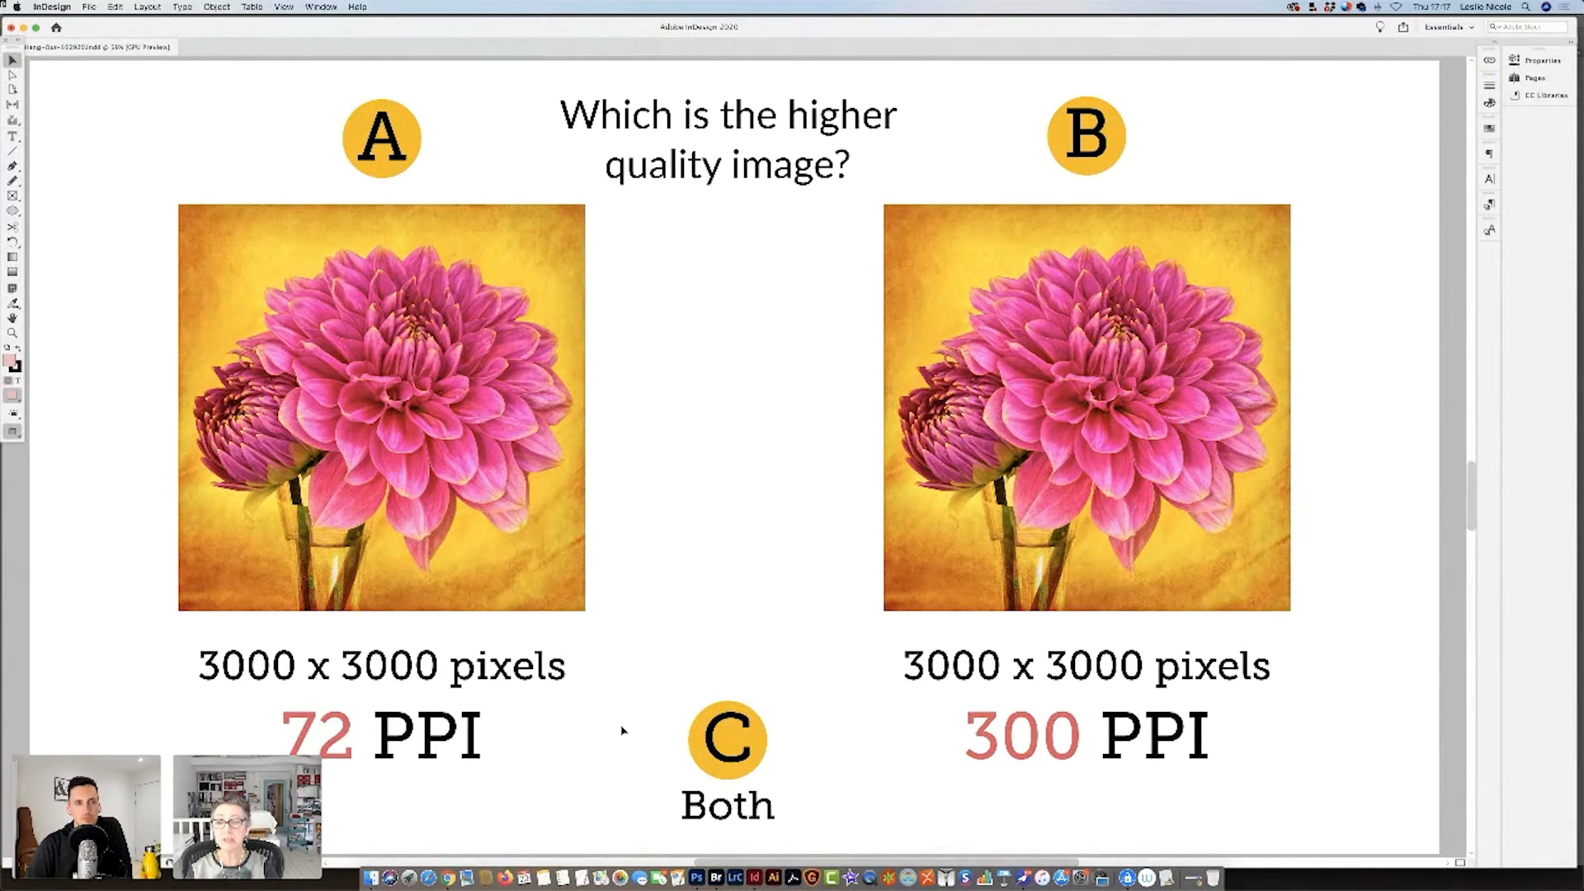
pyautogui.click(696, 877)
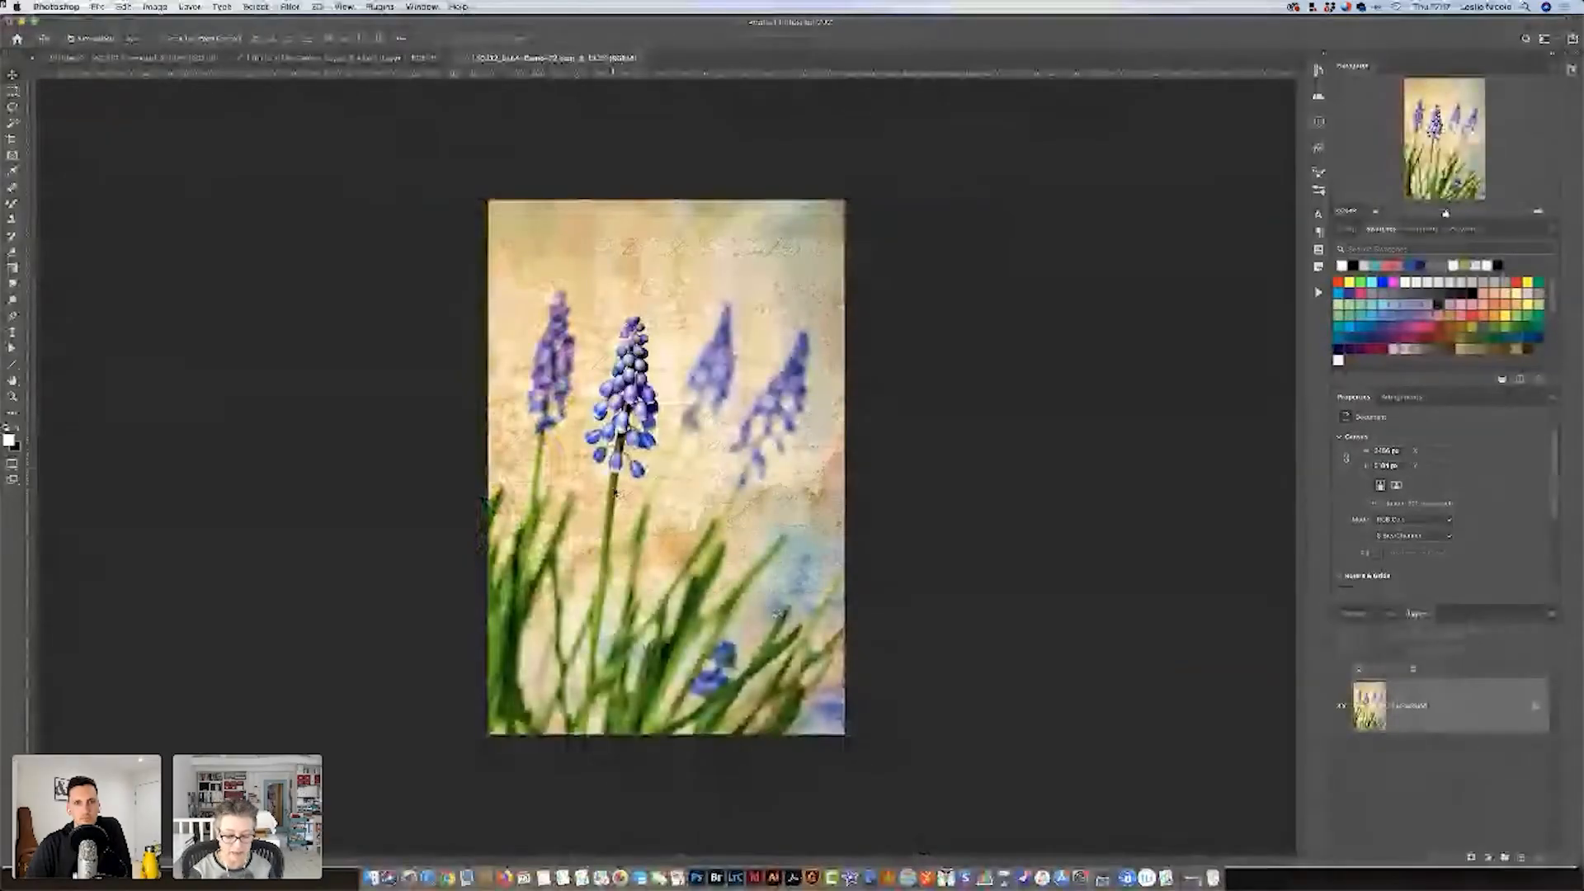
# Try image resolutions of 360 and 240 pixels/inch without resampling for the Demo-72 copy, and cancel the resizing.
pyautogui.press('super+alt+i')
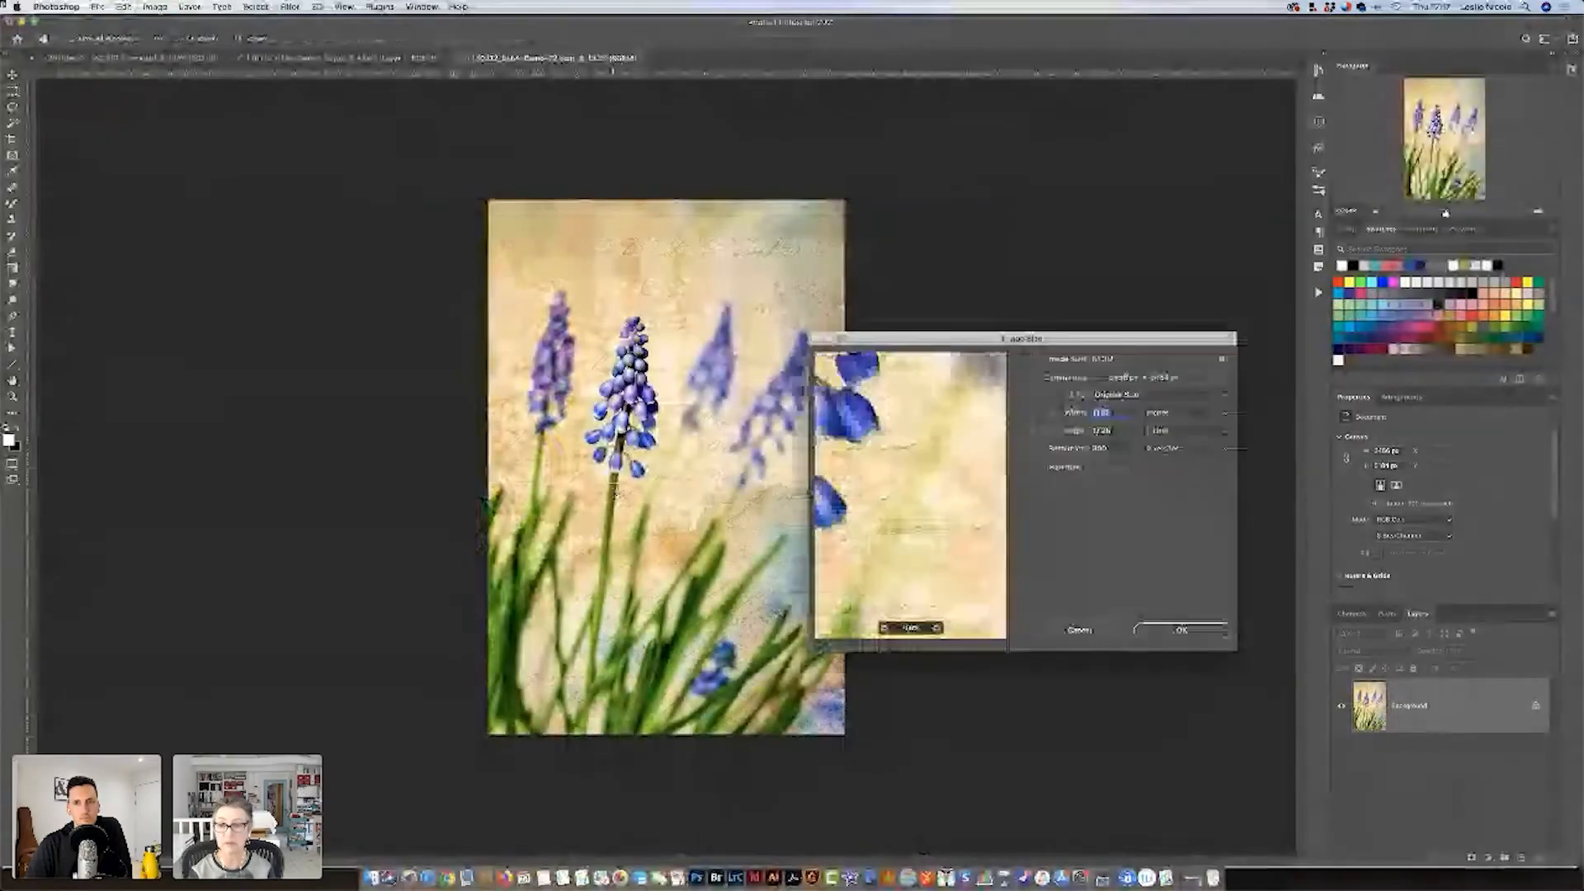
pyautogui.click(1109, 448)
pyautogui.write('360')
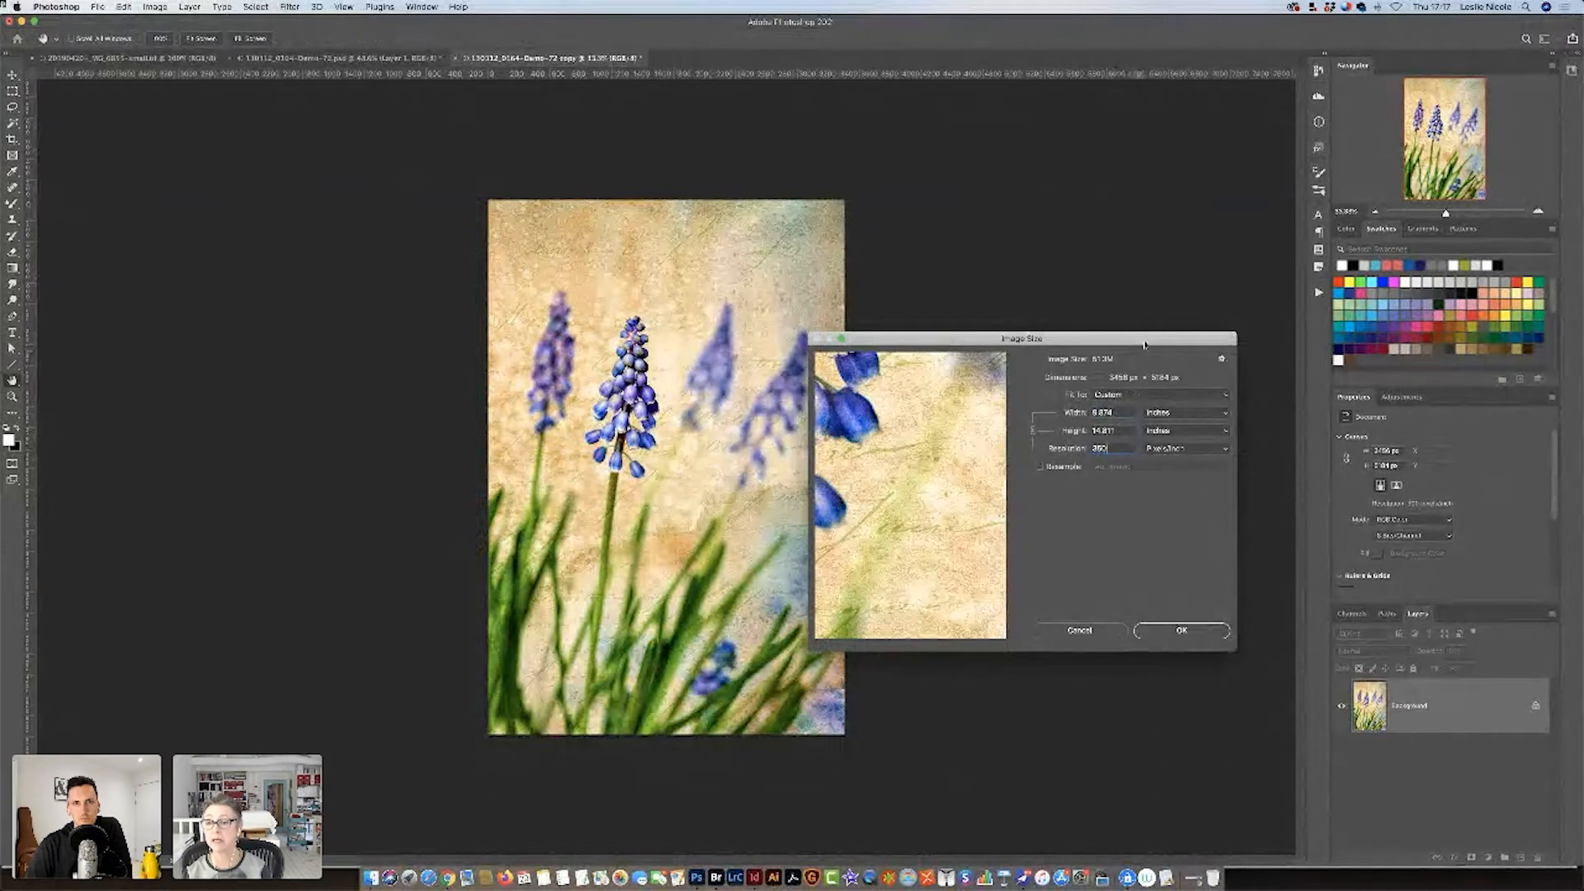
pyautogui.moveTo(1145, 345); pyautogui.dragTo(1046, 258)
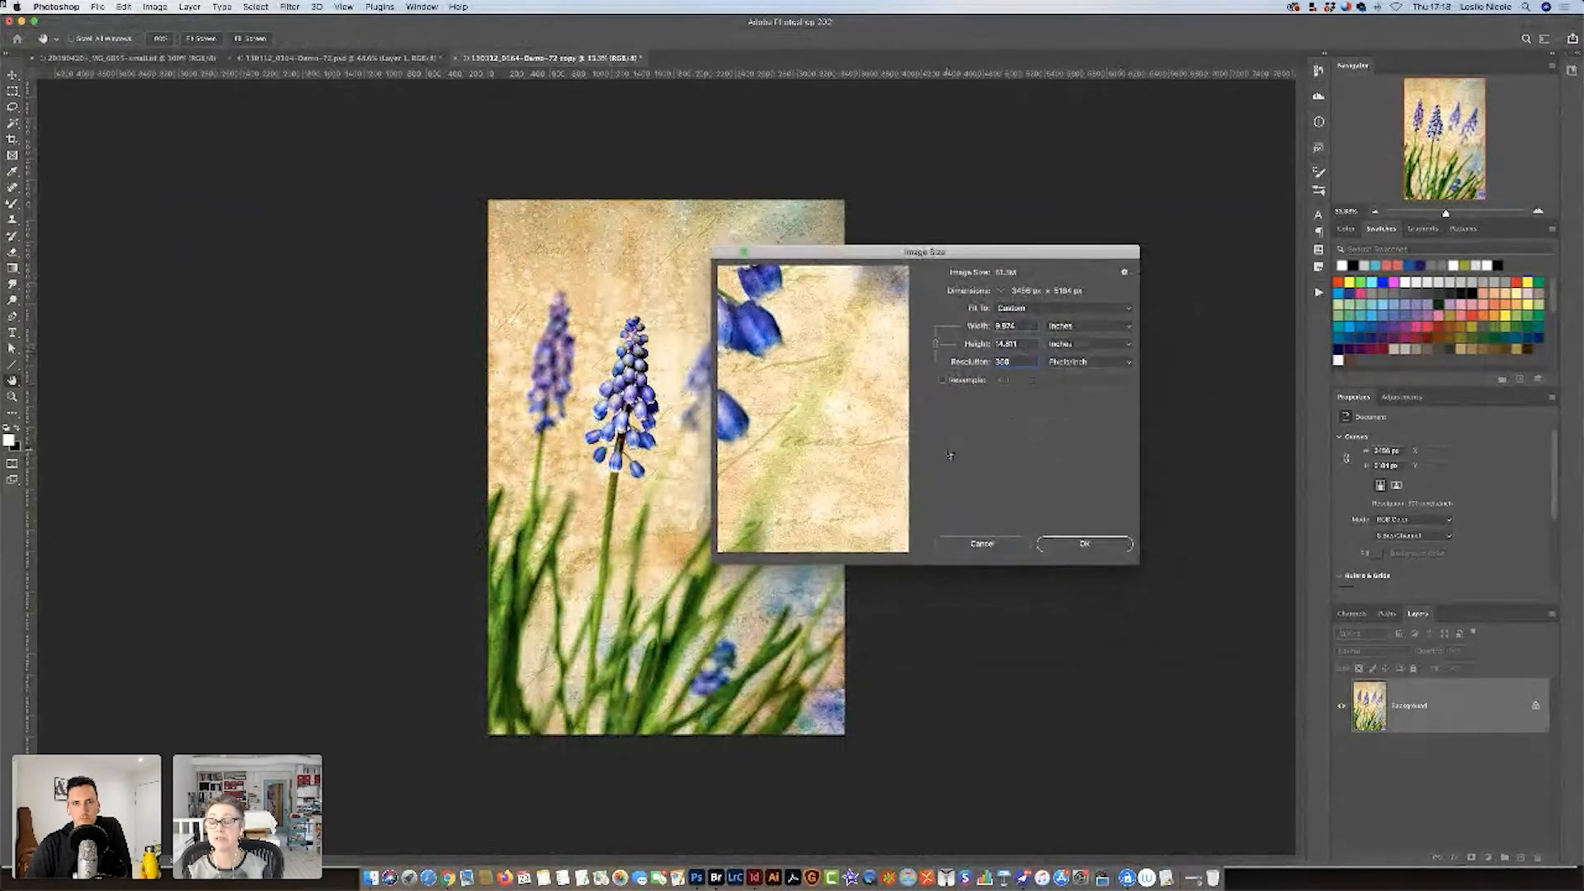
pyautogui.write('240')
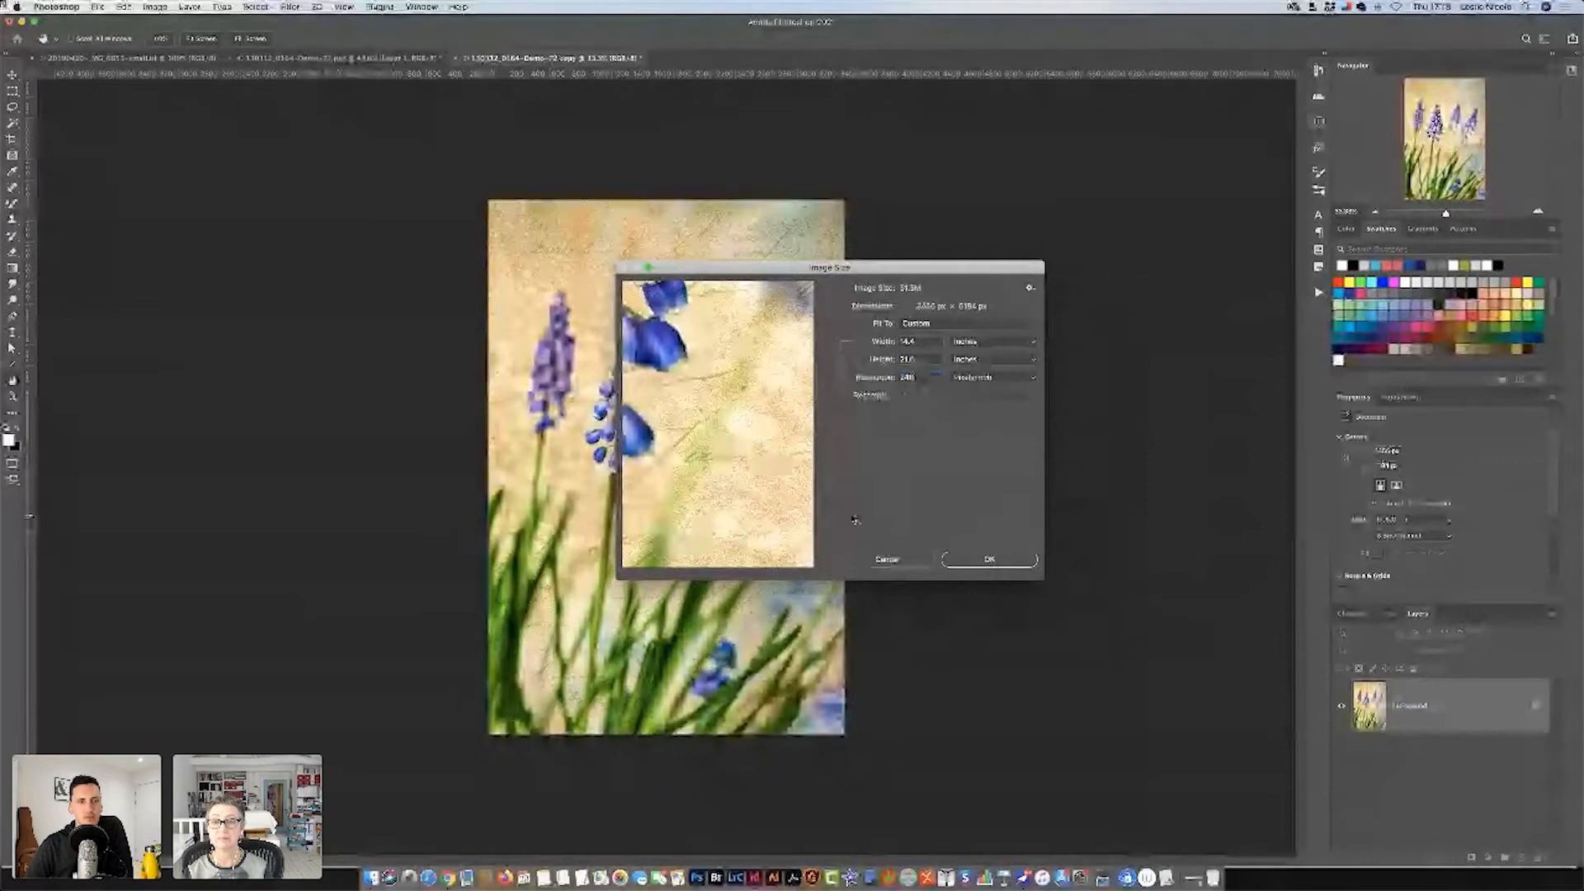
pyautogui.click(887, 559)
# Switch to InDesign and add a blank page after page 10 of the slide document.
pyautogui.click(752, 873)
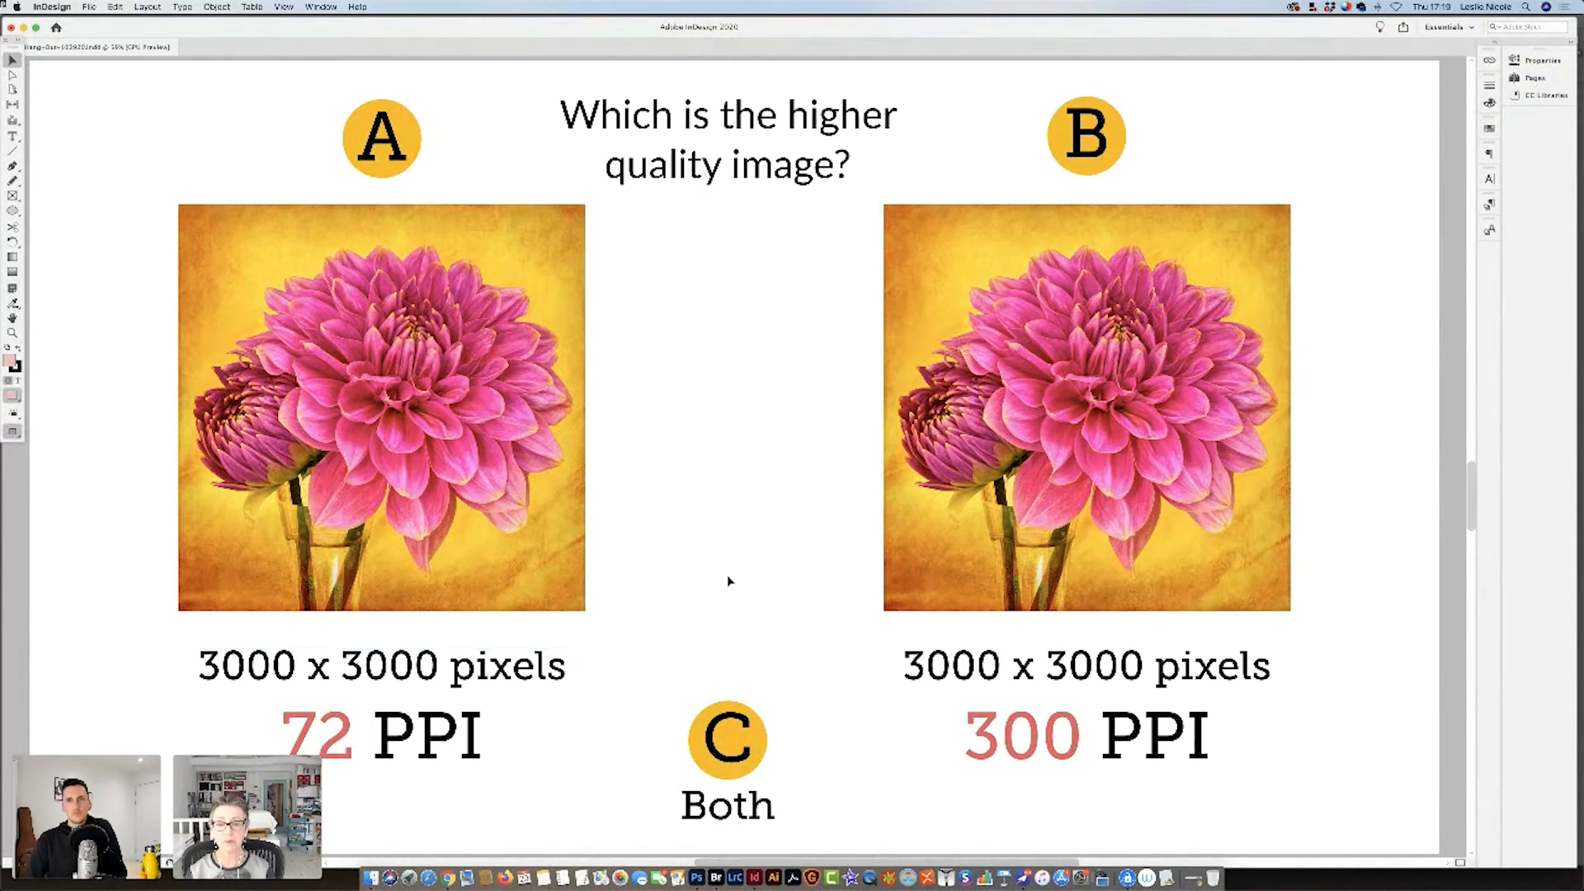
pyautogui.click(1536, 79)
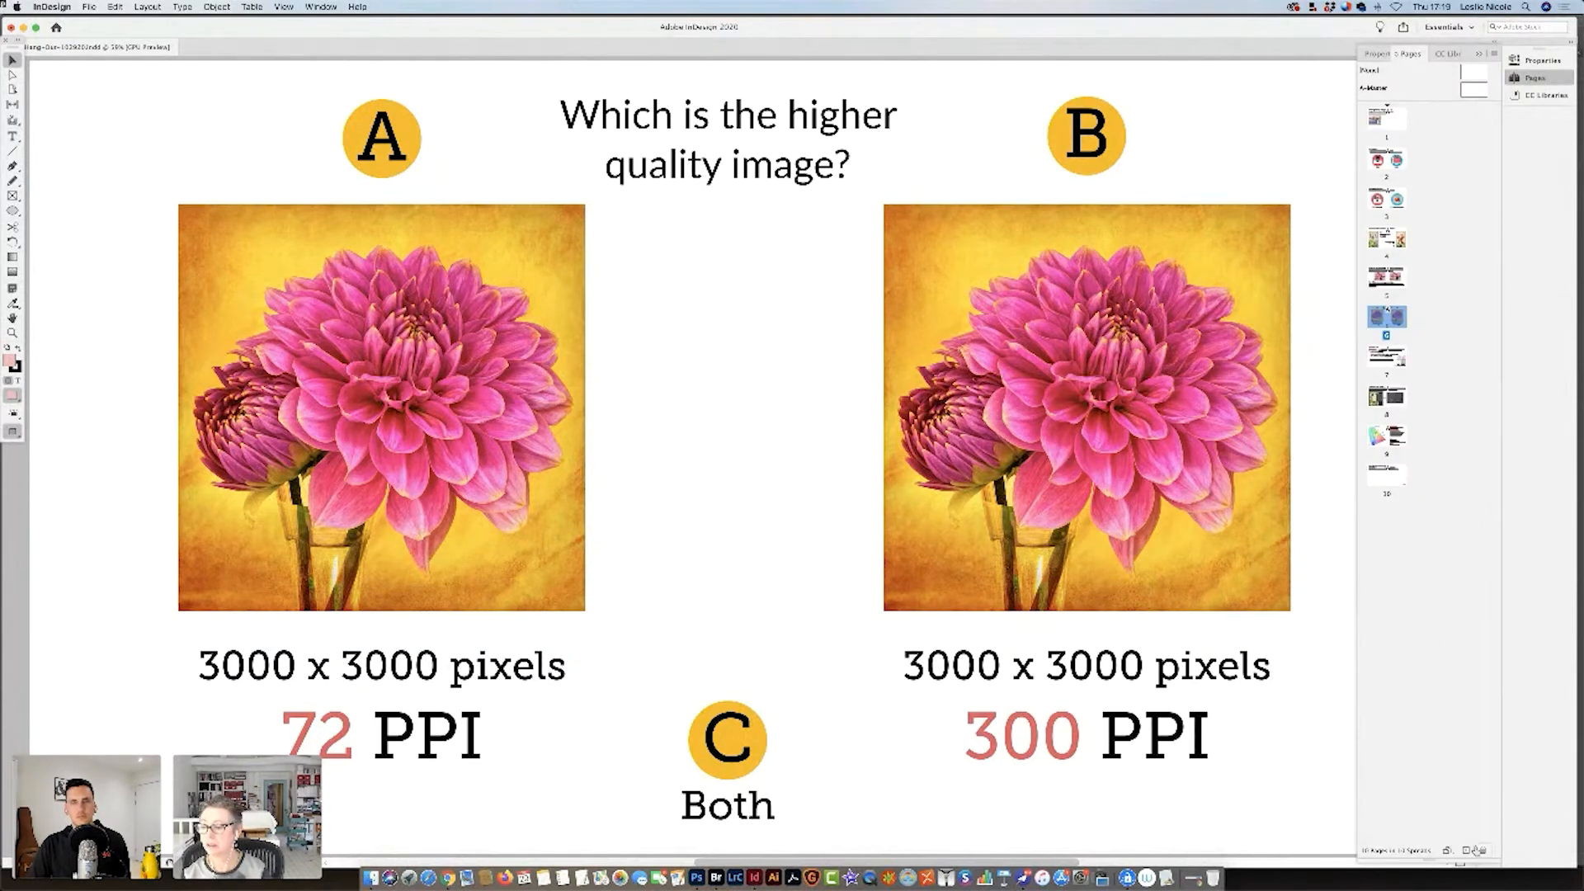
pyautogui.click(1394, 479)
pyautogui.click(1467, 850)
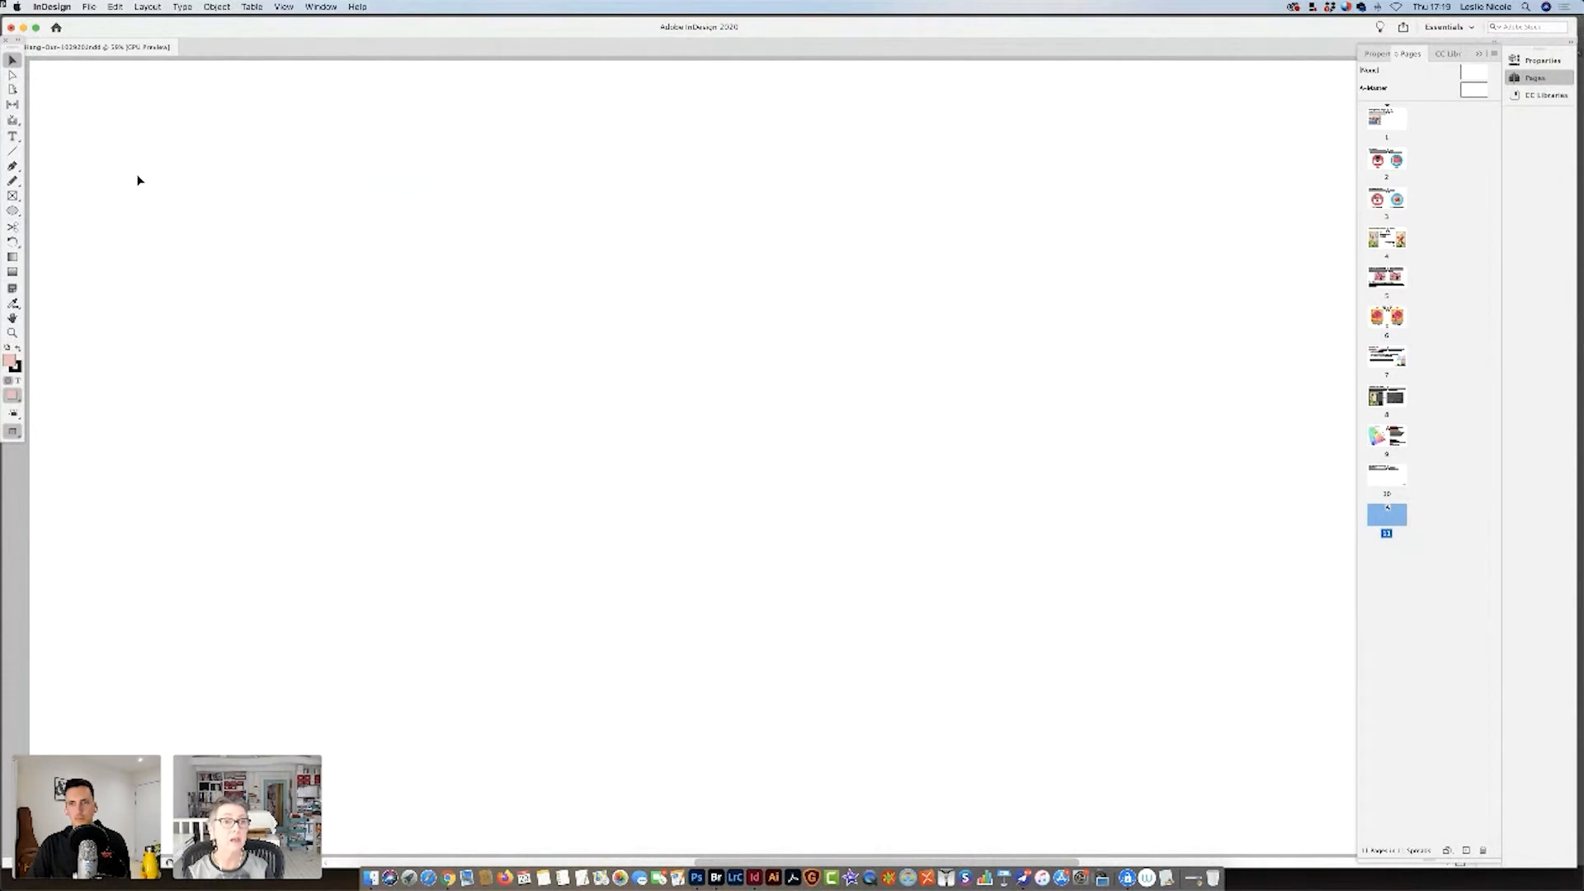
# Draw a large rectangular placeholder frame on the new page and place 090925_0028_Final.psd in it.
pyautogui.click(13, 195)
pyautogui.moveTo(361, 137); pyautogui.dragTo(988, 799)
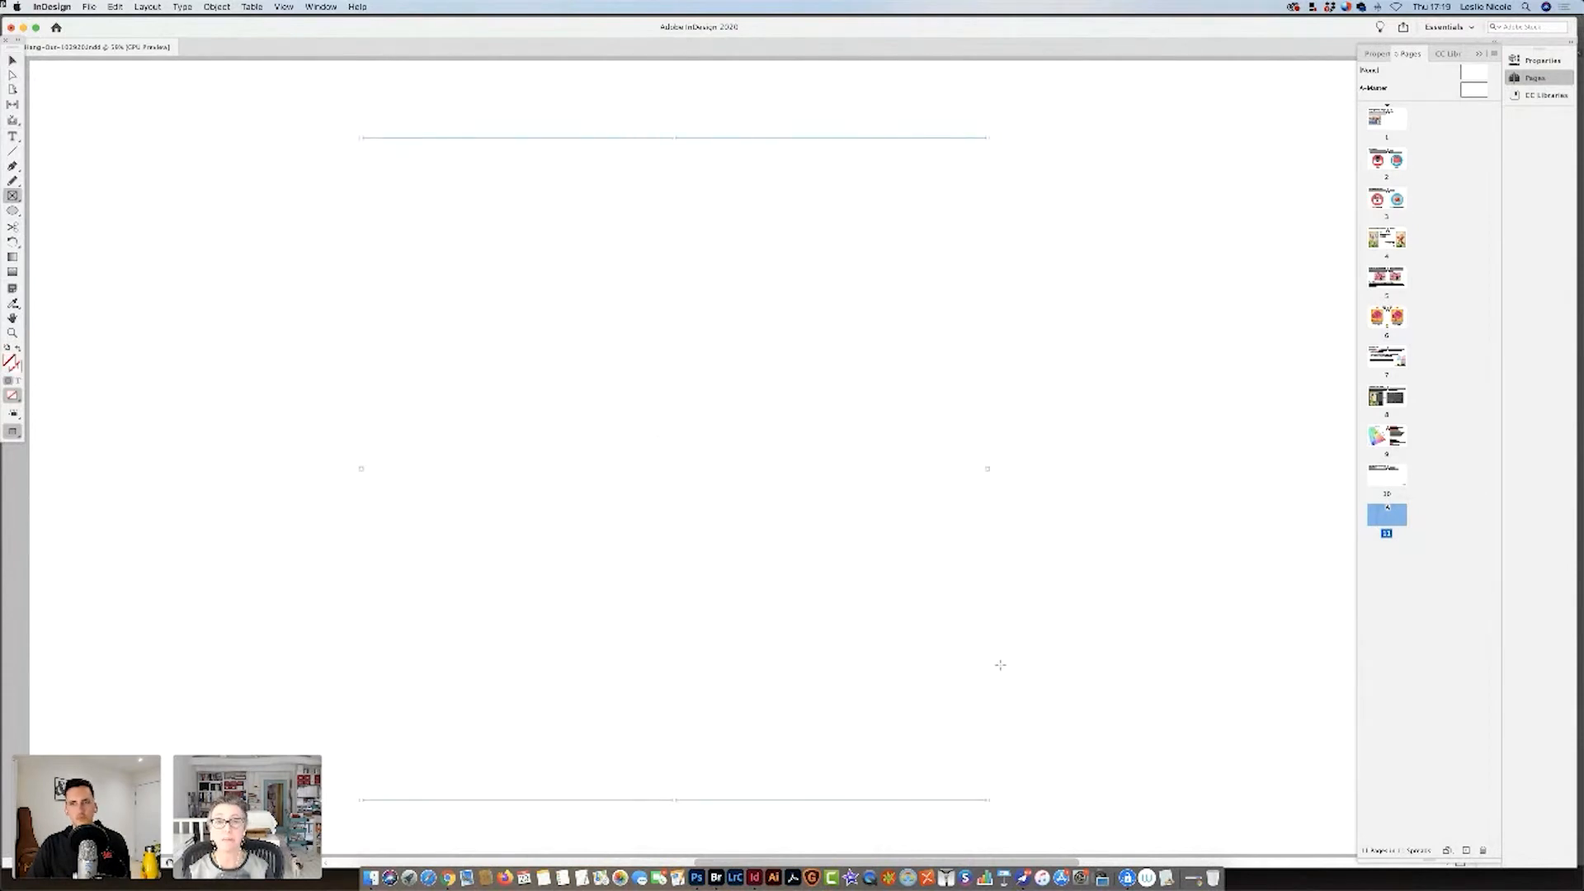
pyautogui.click(14, 59)
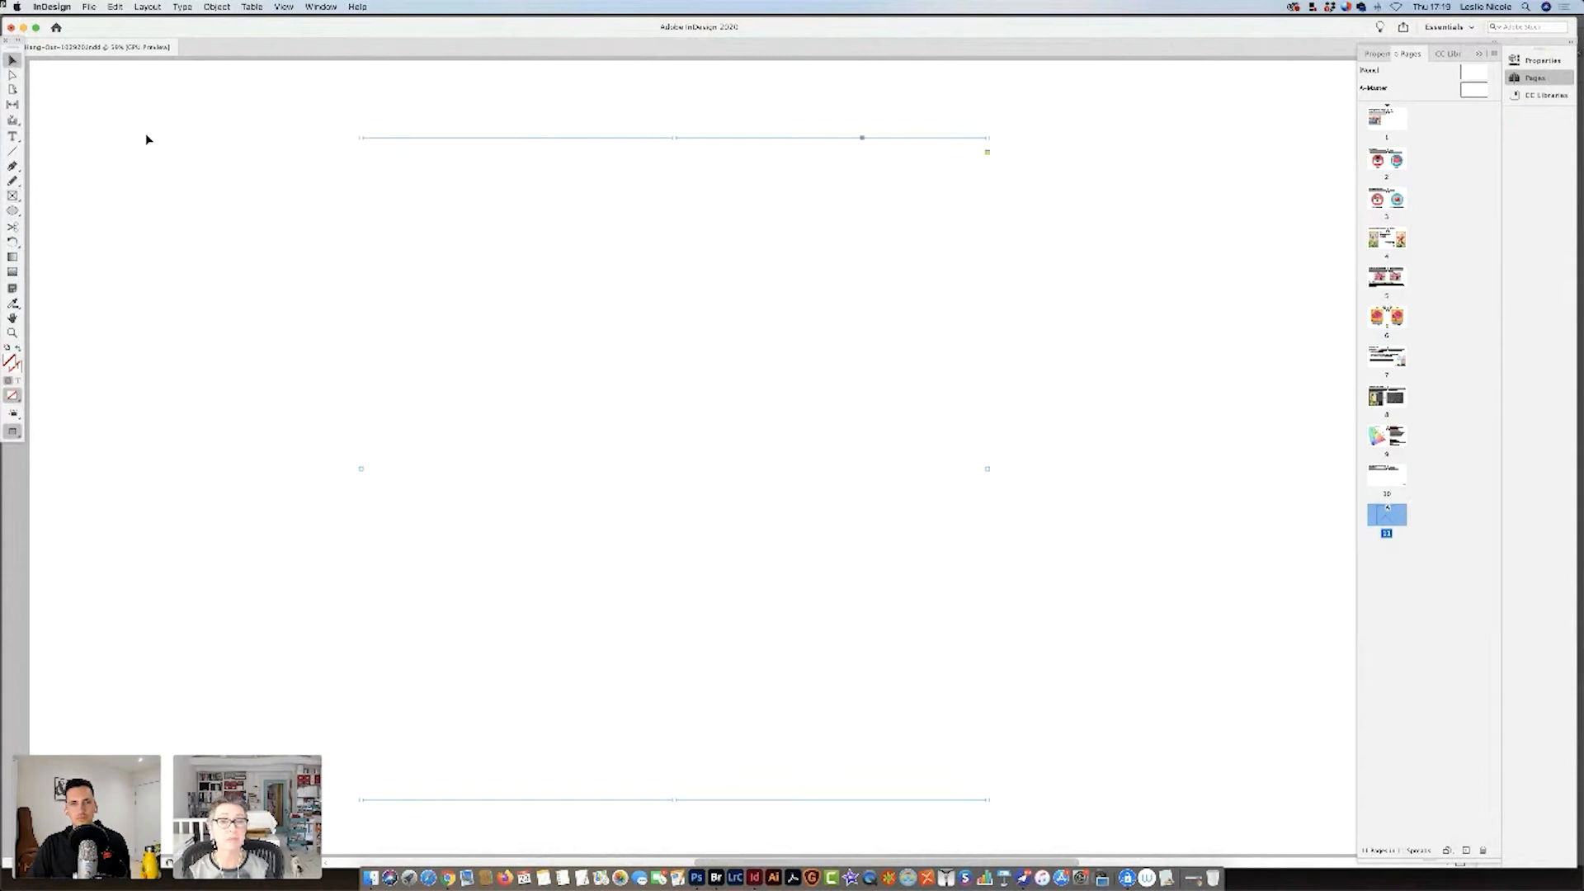
pyautogui.press('super+d')
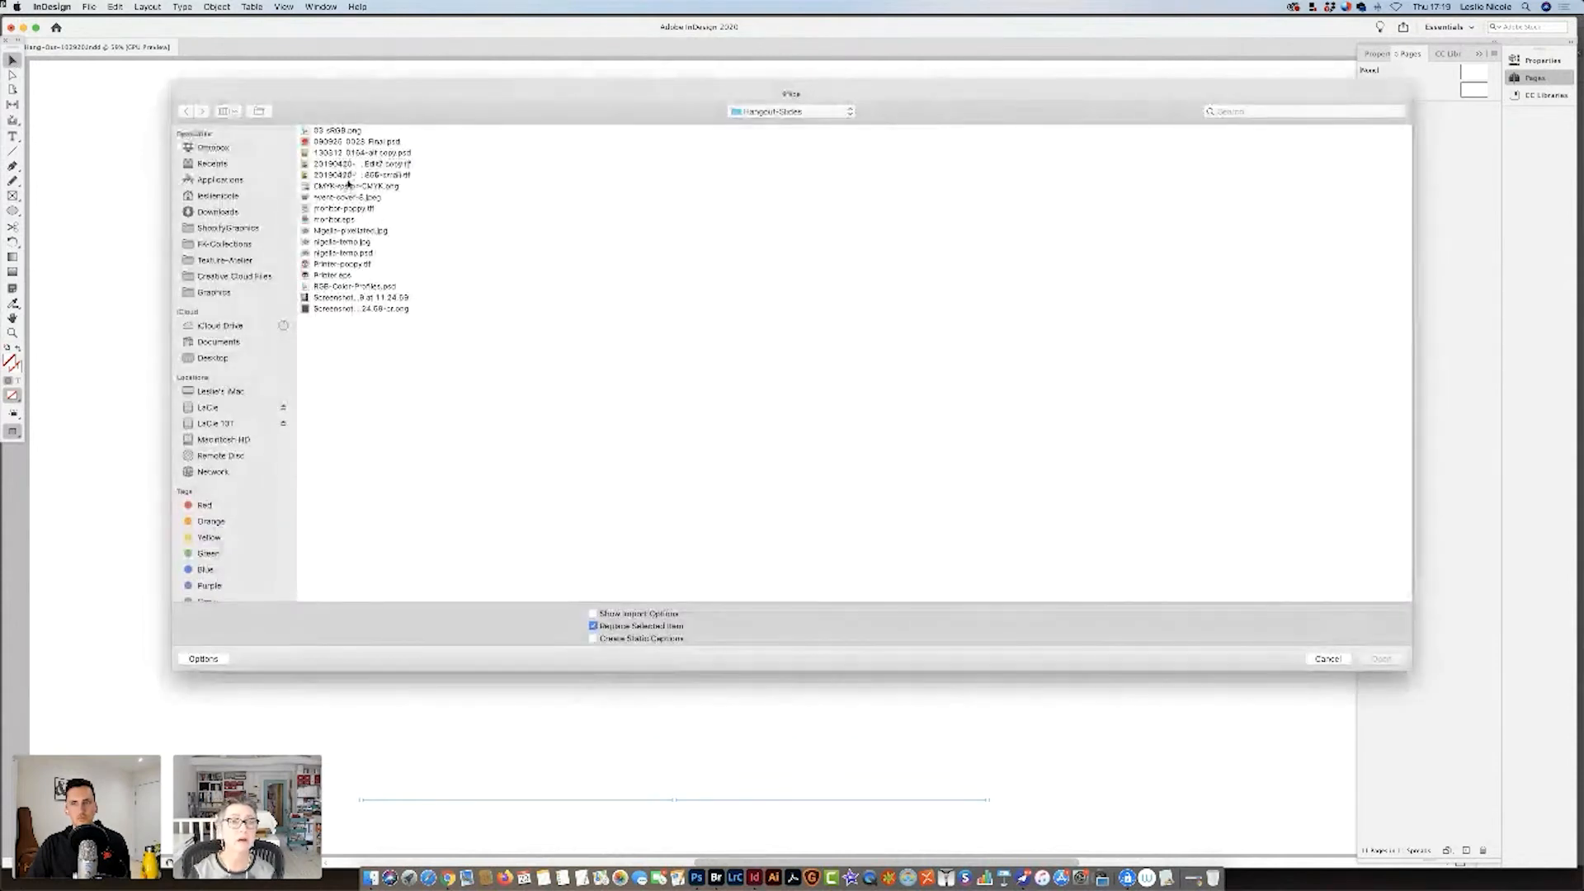
pyautogui.click(360, 143)
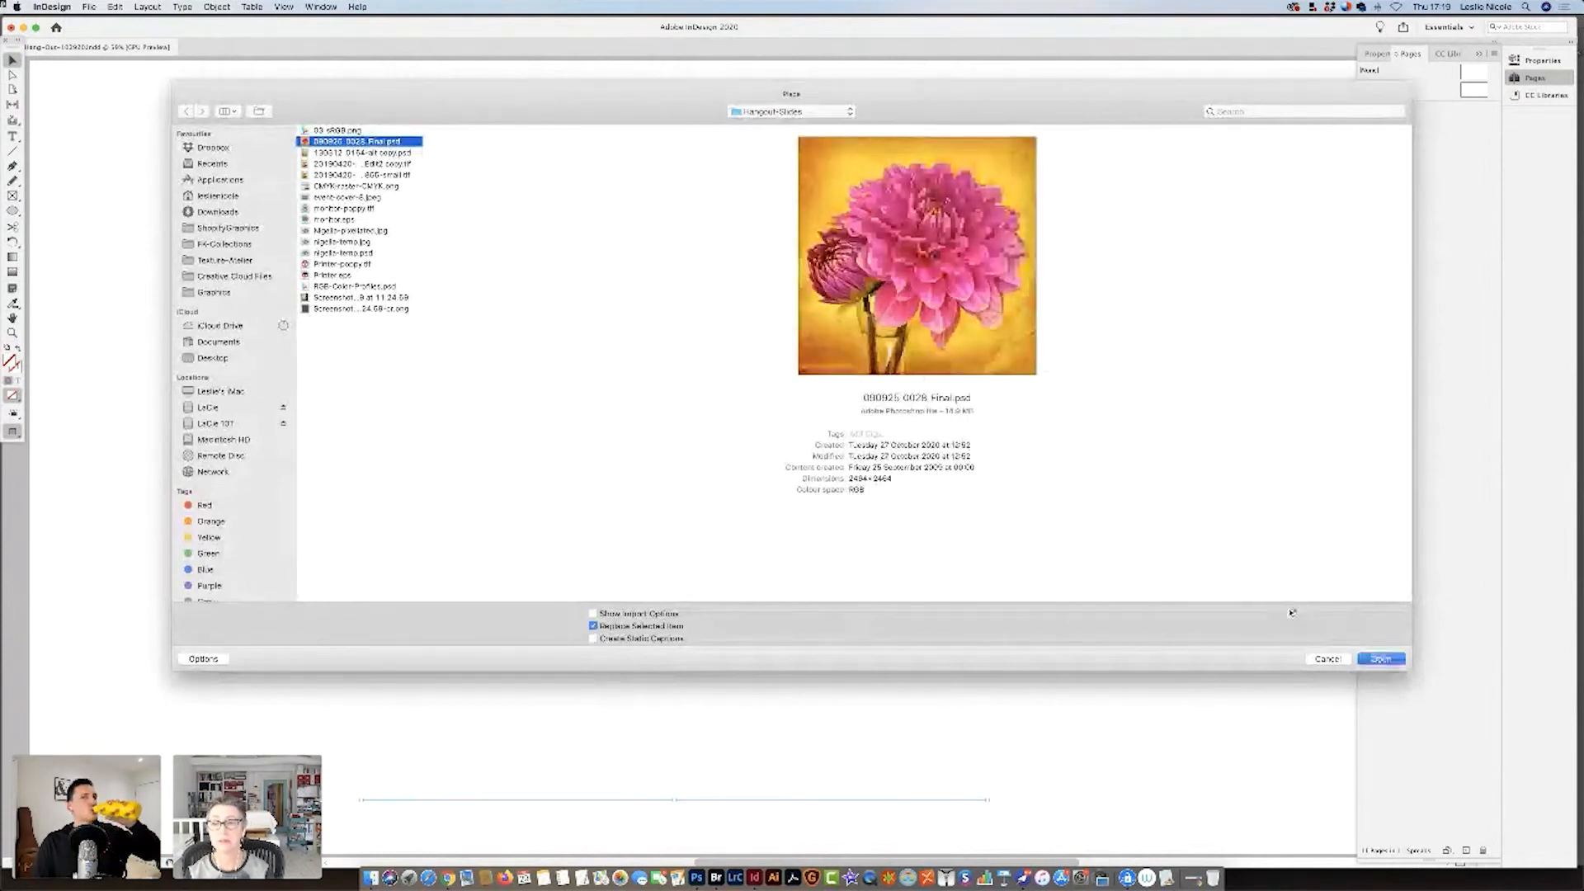
pyautogui.click(1345, 660)
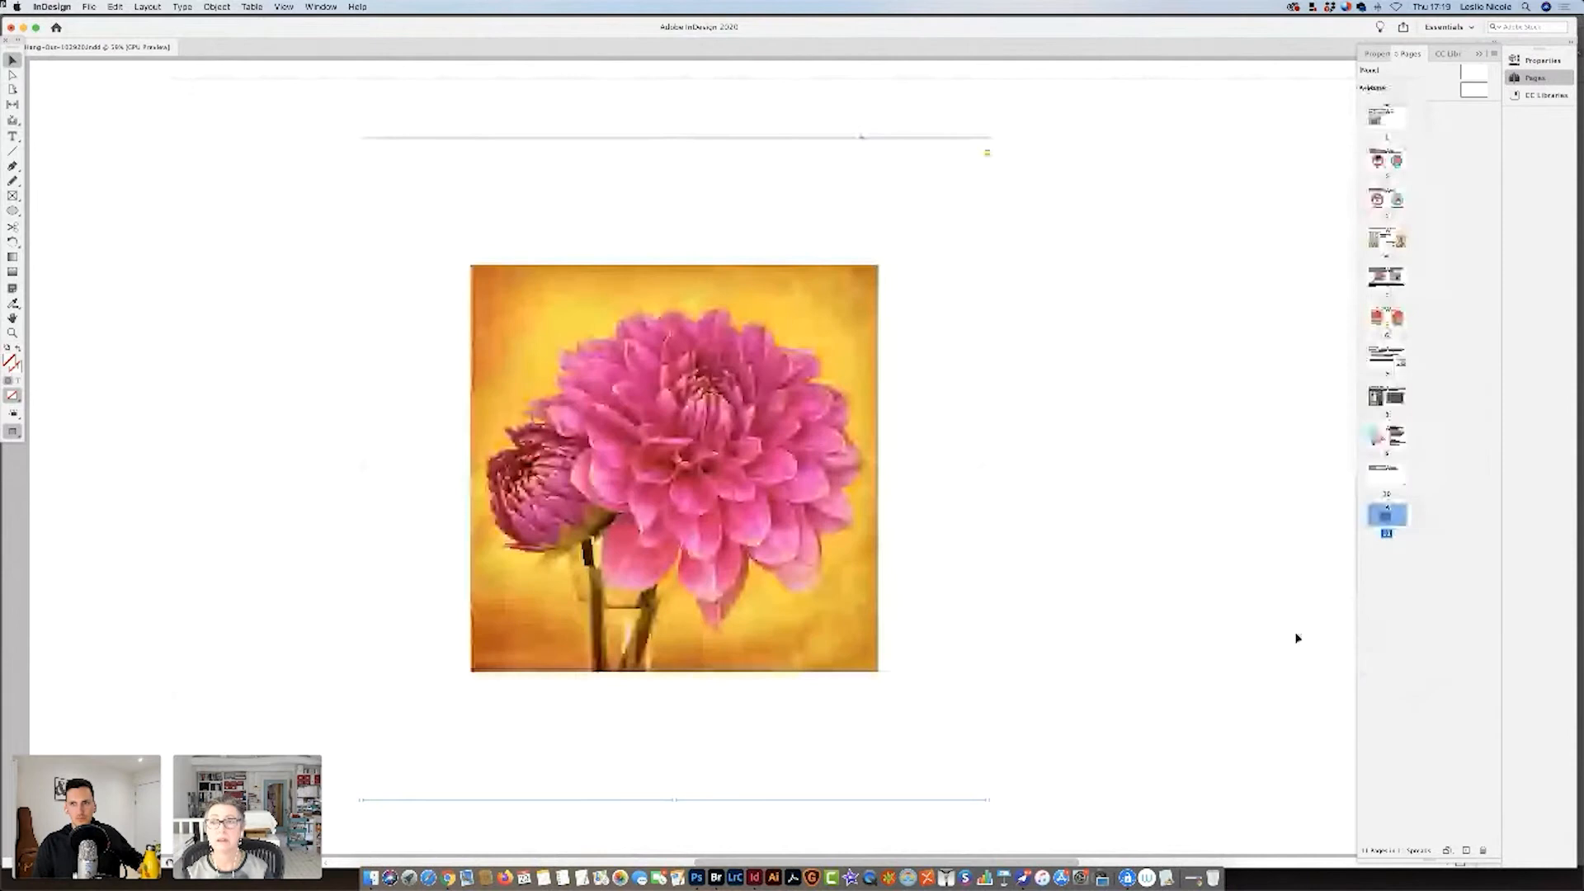
# Shrink the frame to the edges of the dahlia image and move it to the left side of the page.
pyautogui.moveTo(987, 137); pyautogui.dragTo(879, 265)
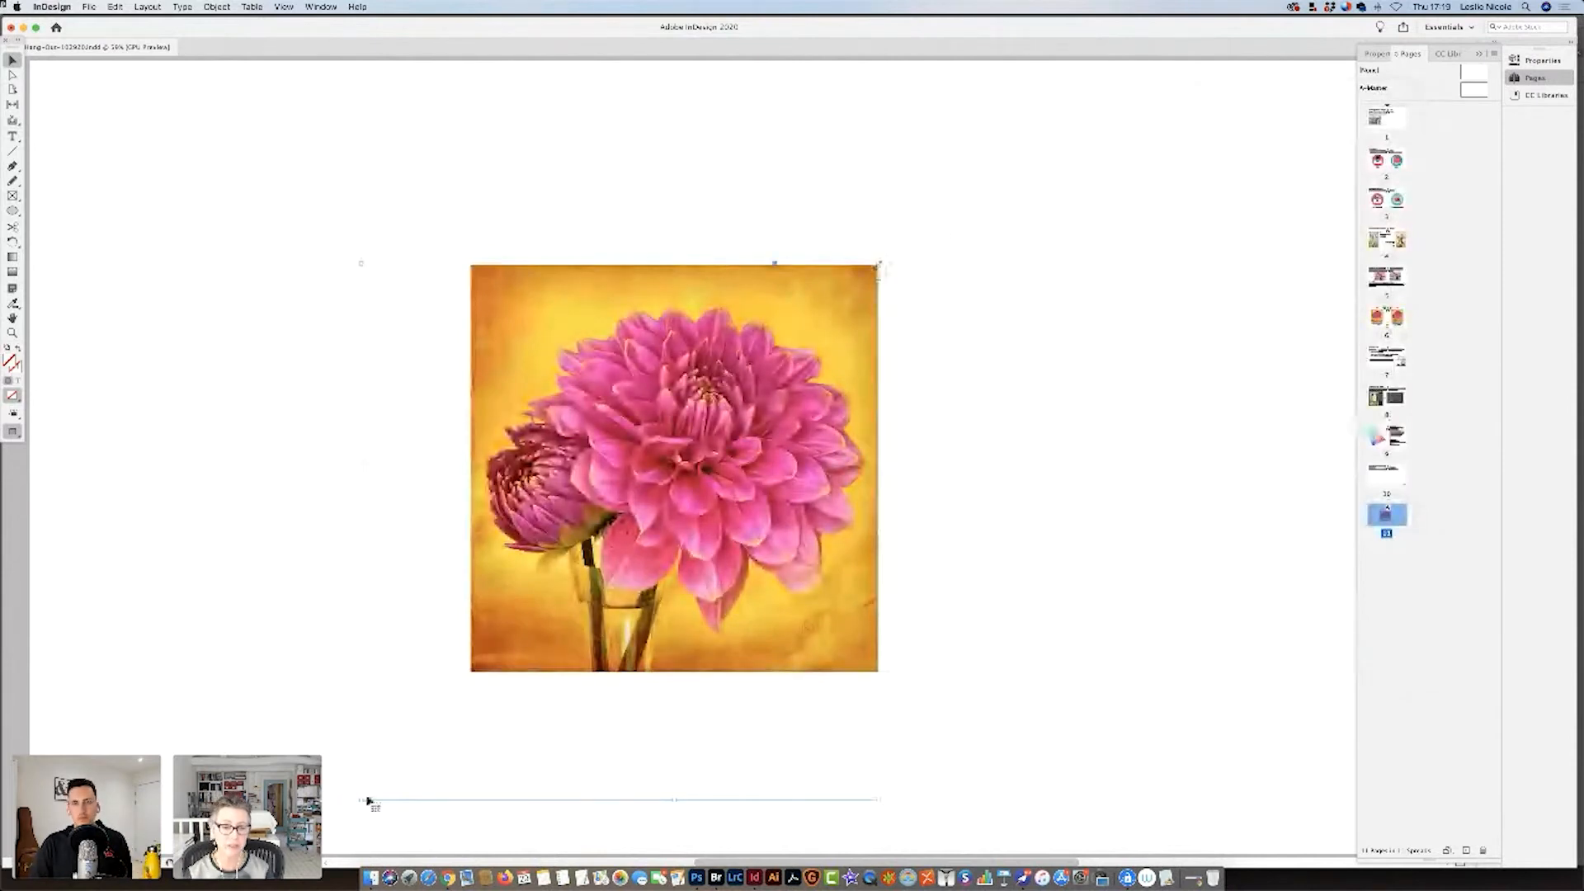
pyautogui.moveTo(358, 799); pyautogui.dragTo(470, 670)
pyautogui.moveTo(599, 440); pyautogui.dragTo(265, 422)
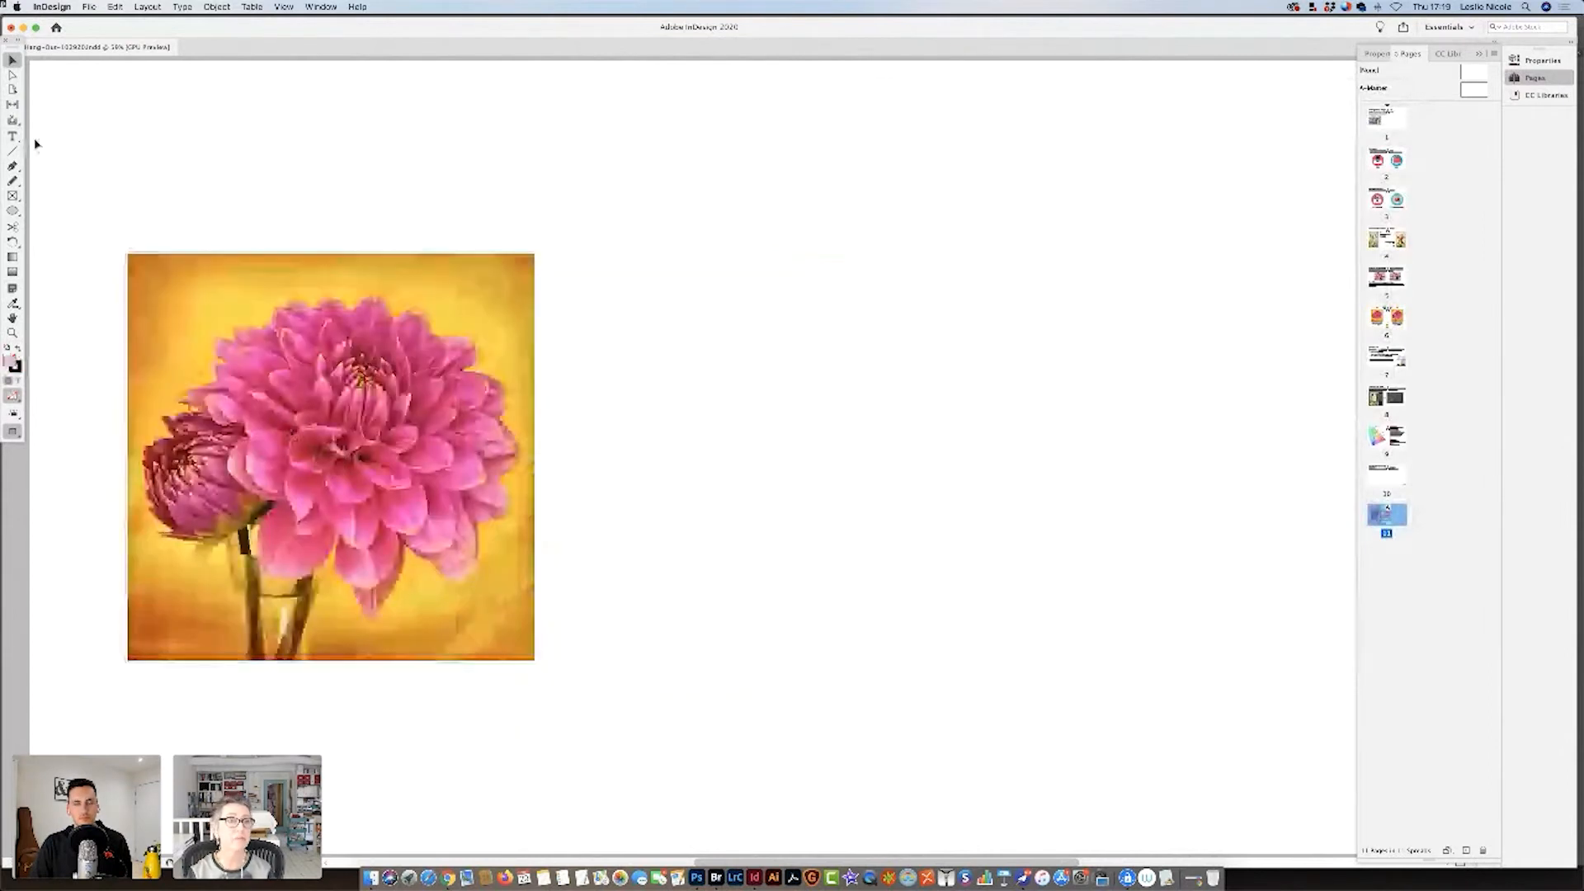
# Draw a second empty placeholder frame of similar size to the right of the dahlia image.
pyautogui.click(13, 196)
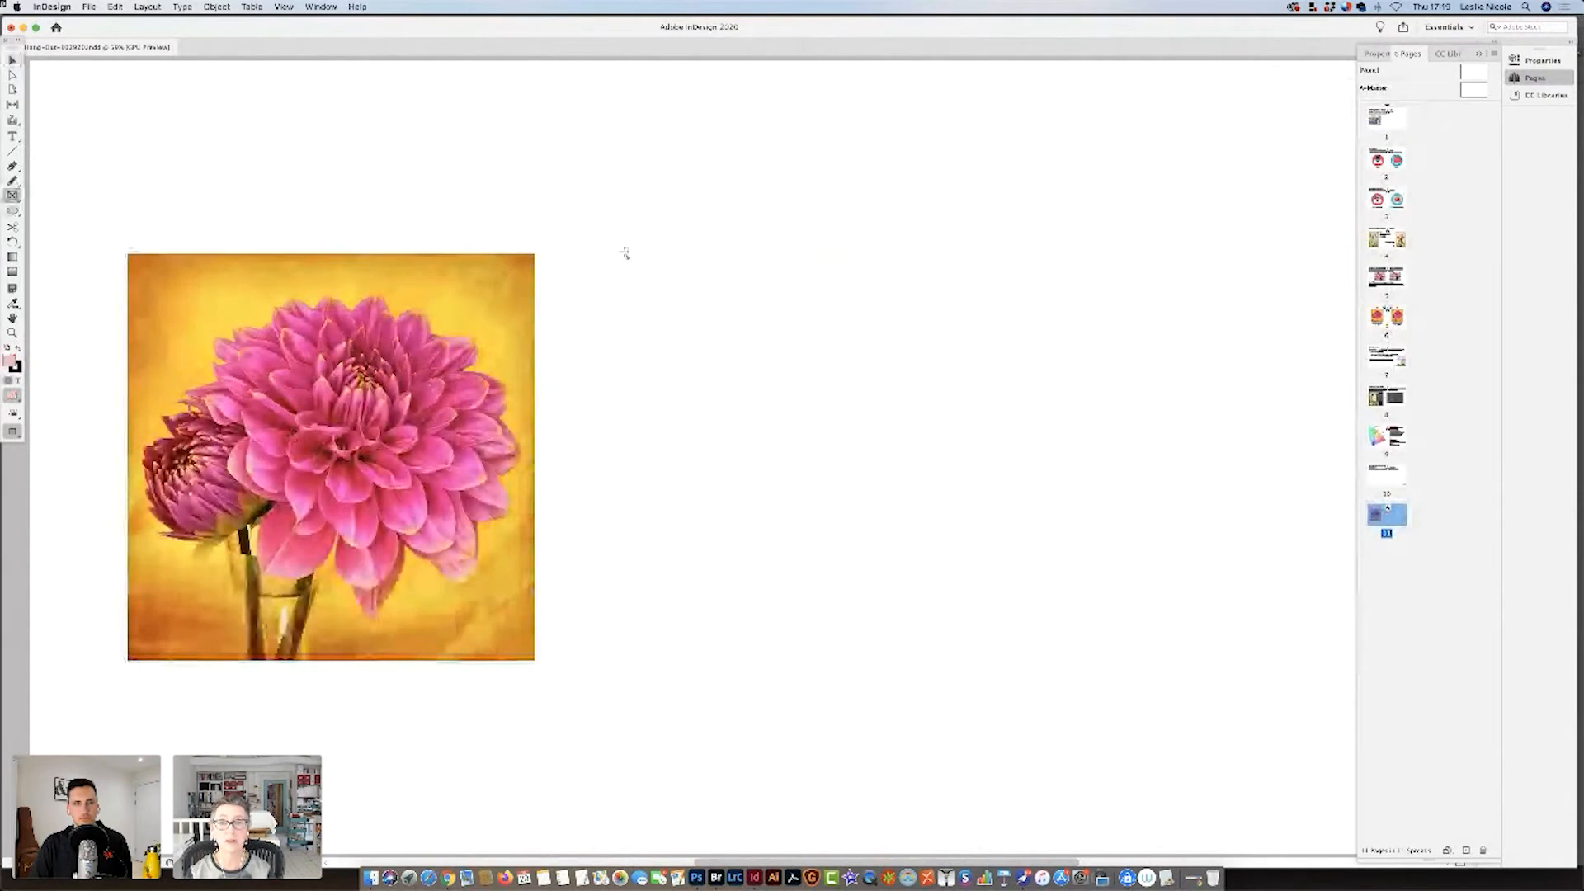
pyautogui.moveTo(624, 254); pyautogui.dragTo(1044, 661)
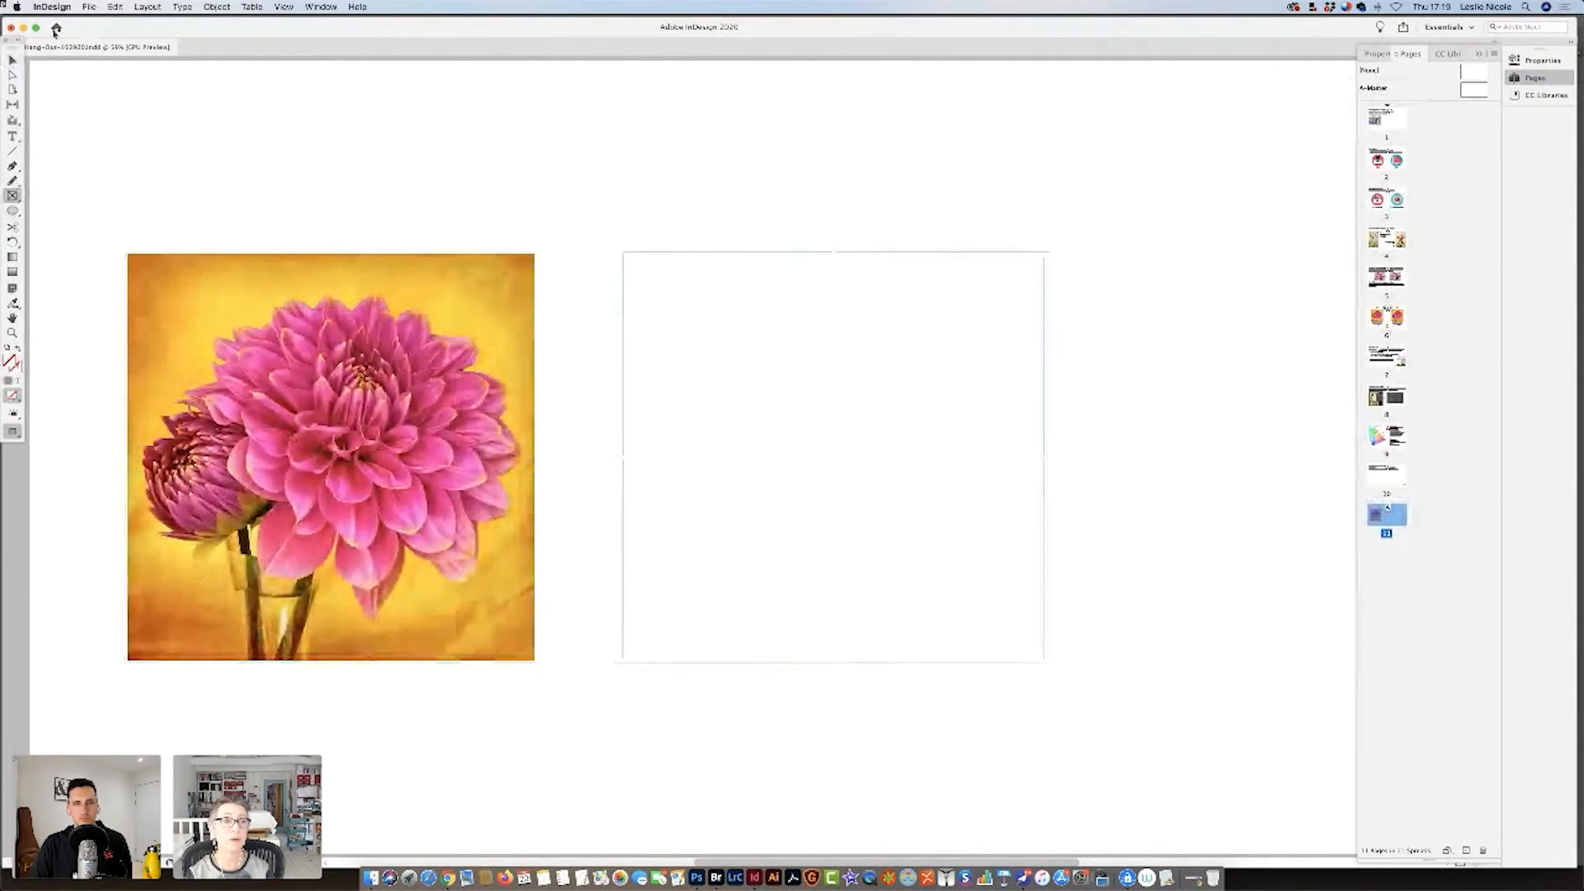
pyautogui.press('v')
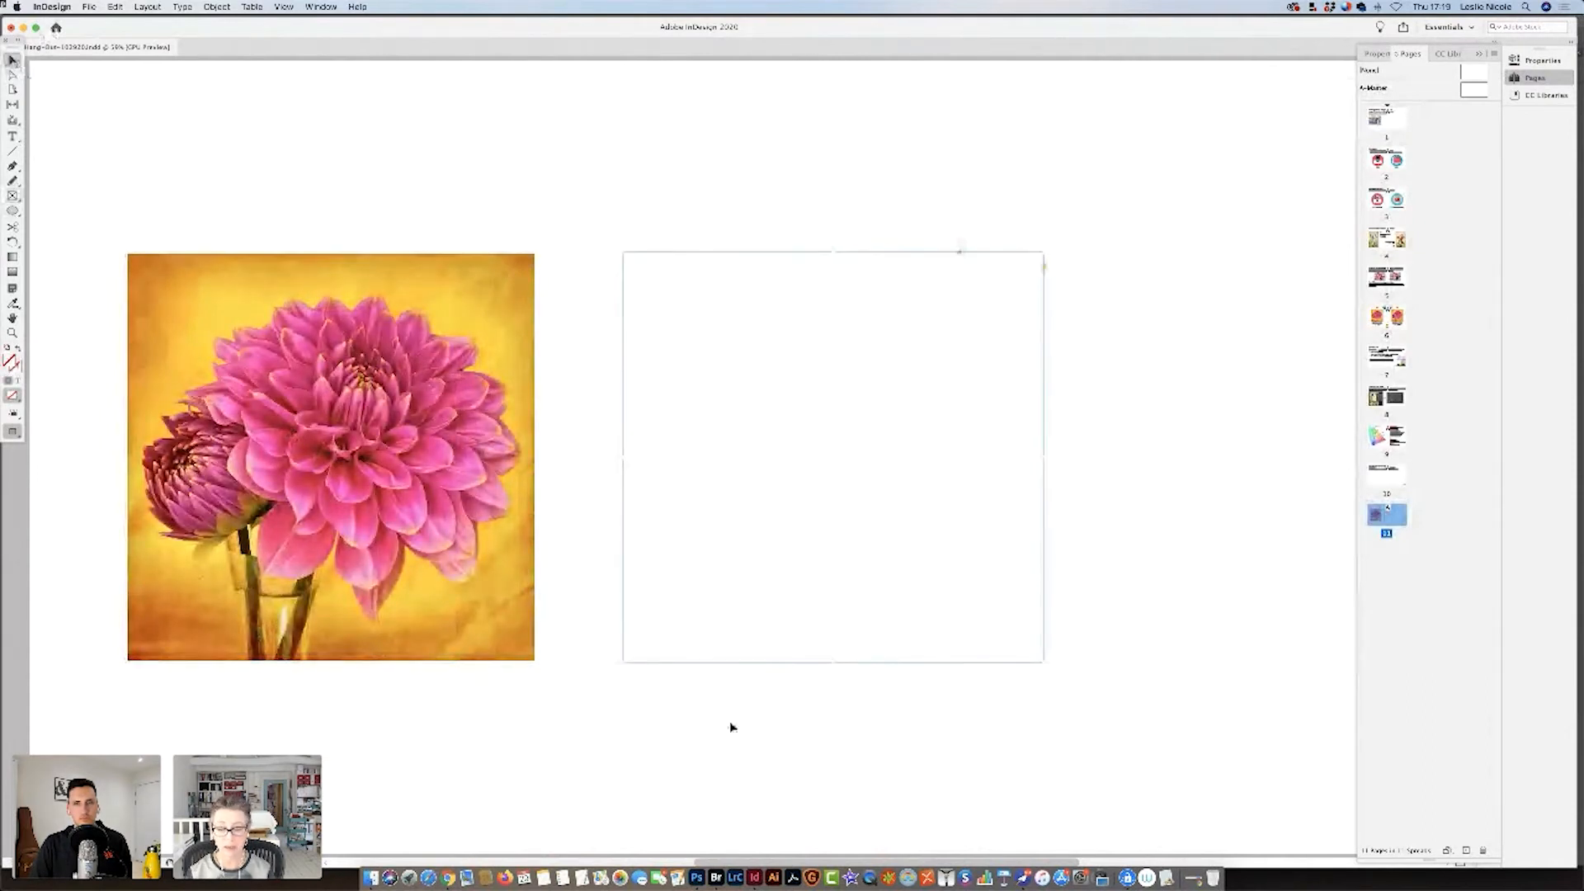
# Switch to Bridge, go to the Hangout-Slides folder and open 090925_0028_Final.psd in Photoshop.
pyautogui.click(717, 877)
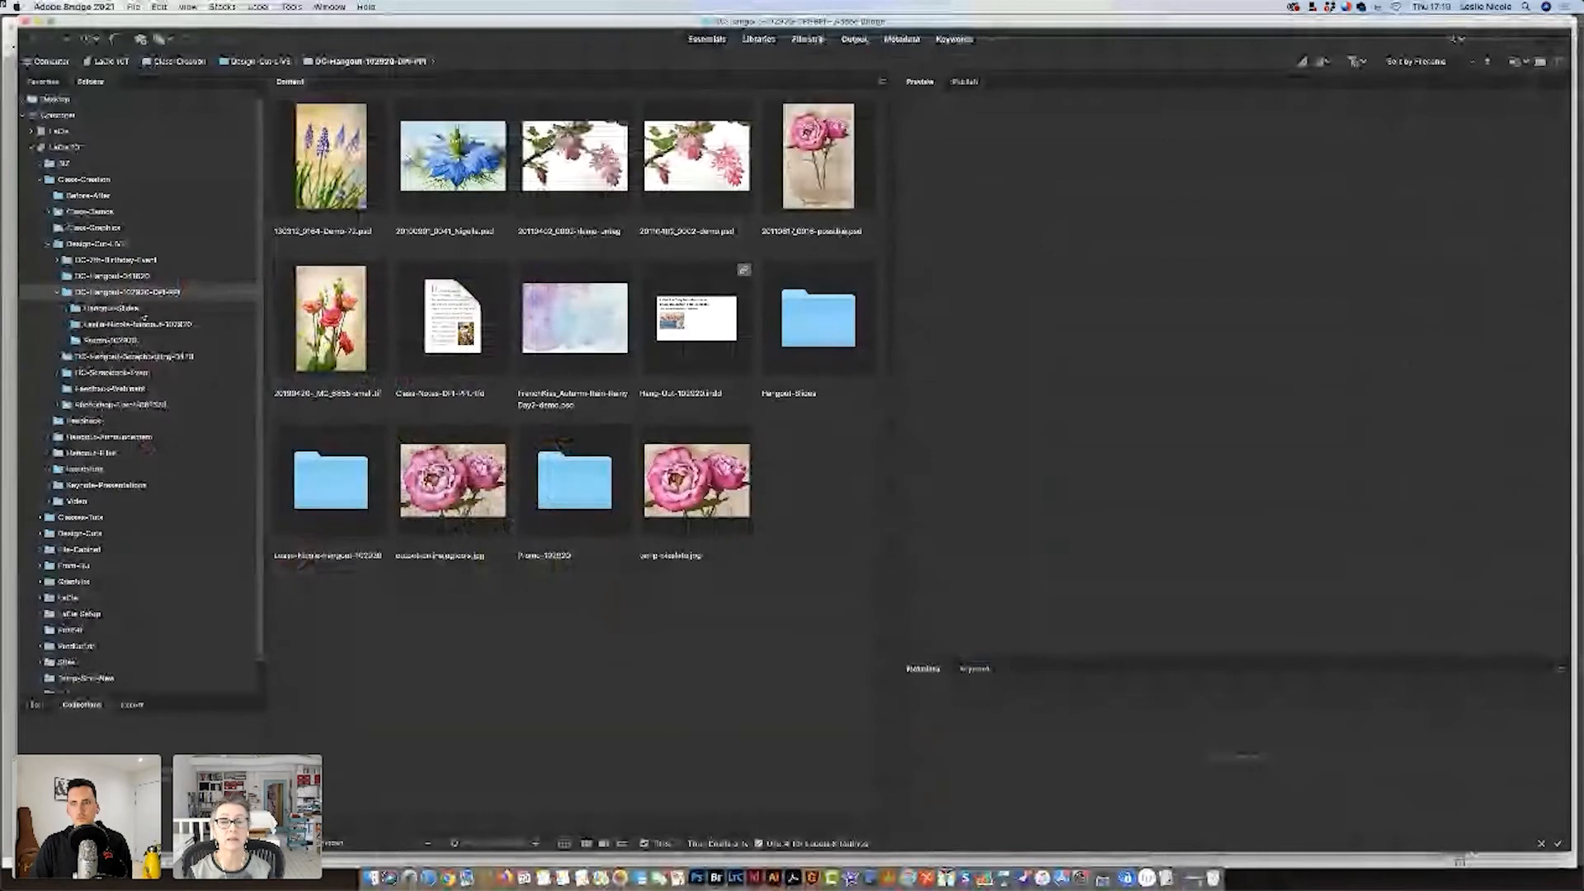
pyautogui.click(144, 310)
pyautogui.press('super+Tab')
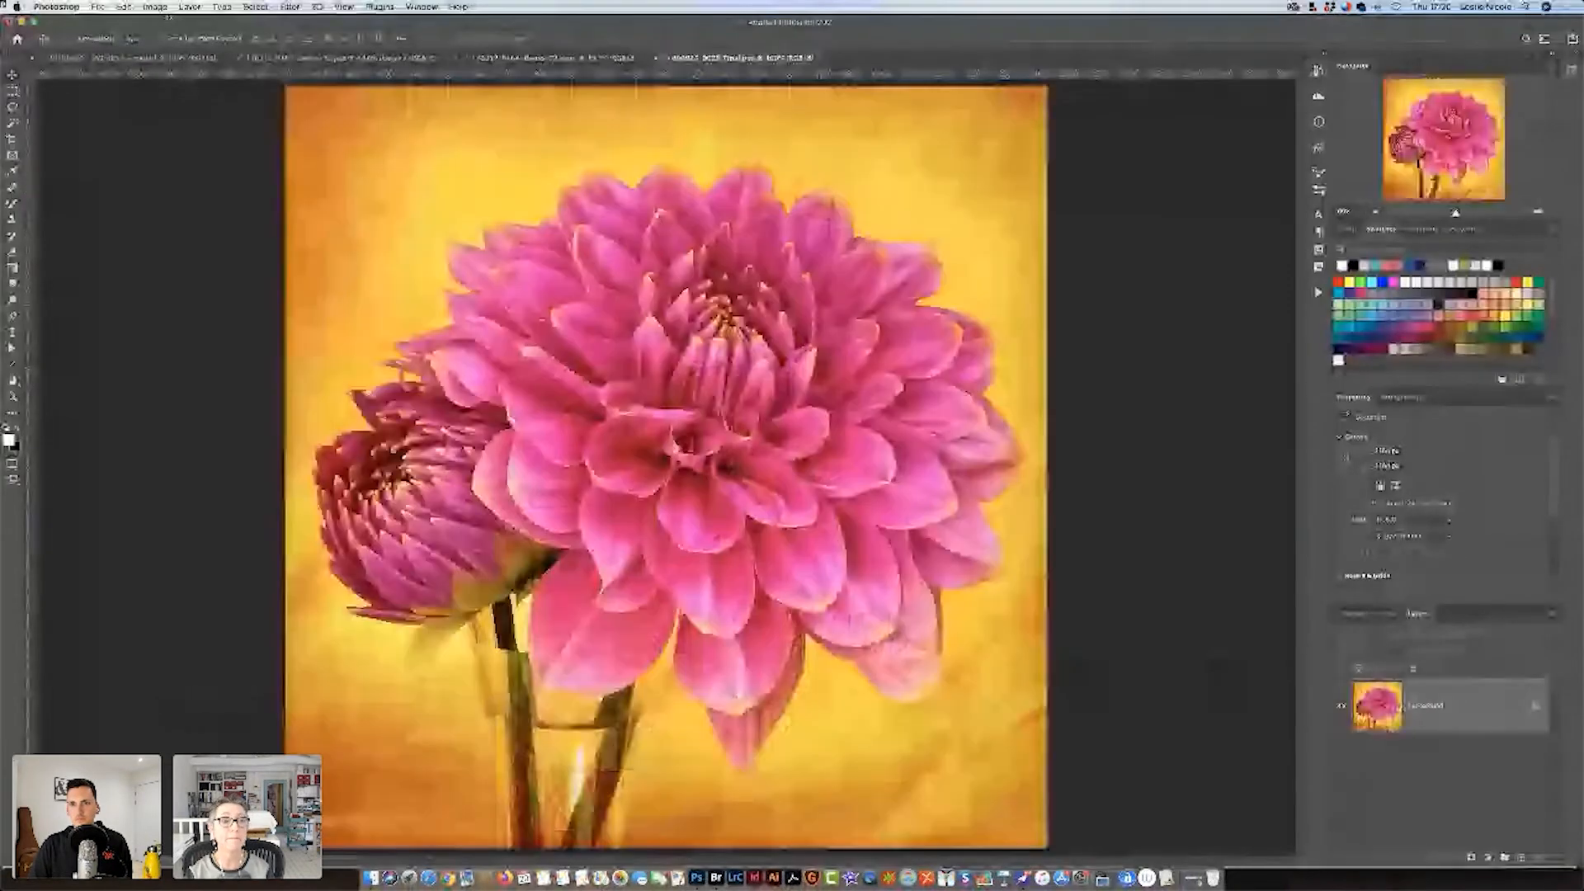
# Duplicate the dahlia image as a separate document, keeping the suggested copy name.
pyautogui.click(155, 6)
pyautogui.click(195, 180)
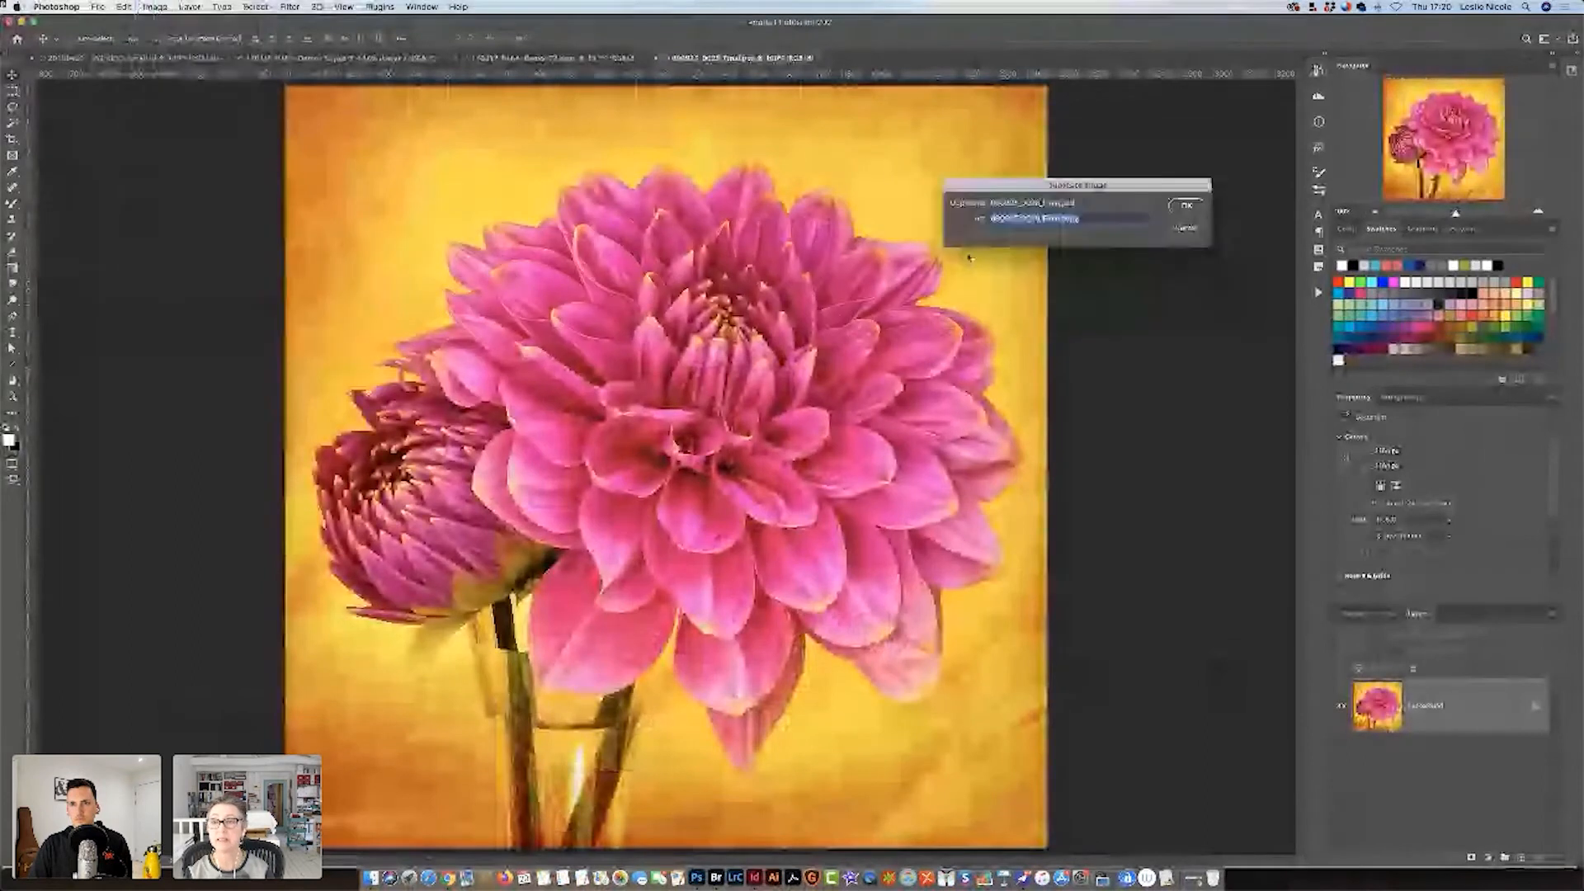
pyautogui.click(1188, 208)
# Set the duplicate image's resolution to 72 pixels/inch without resampling.
pyautogui.press('super+alt+i')
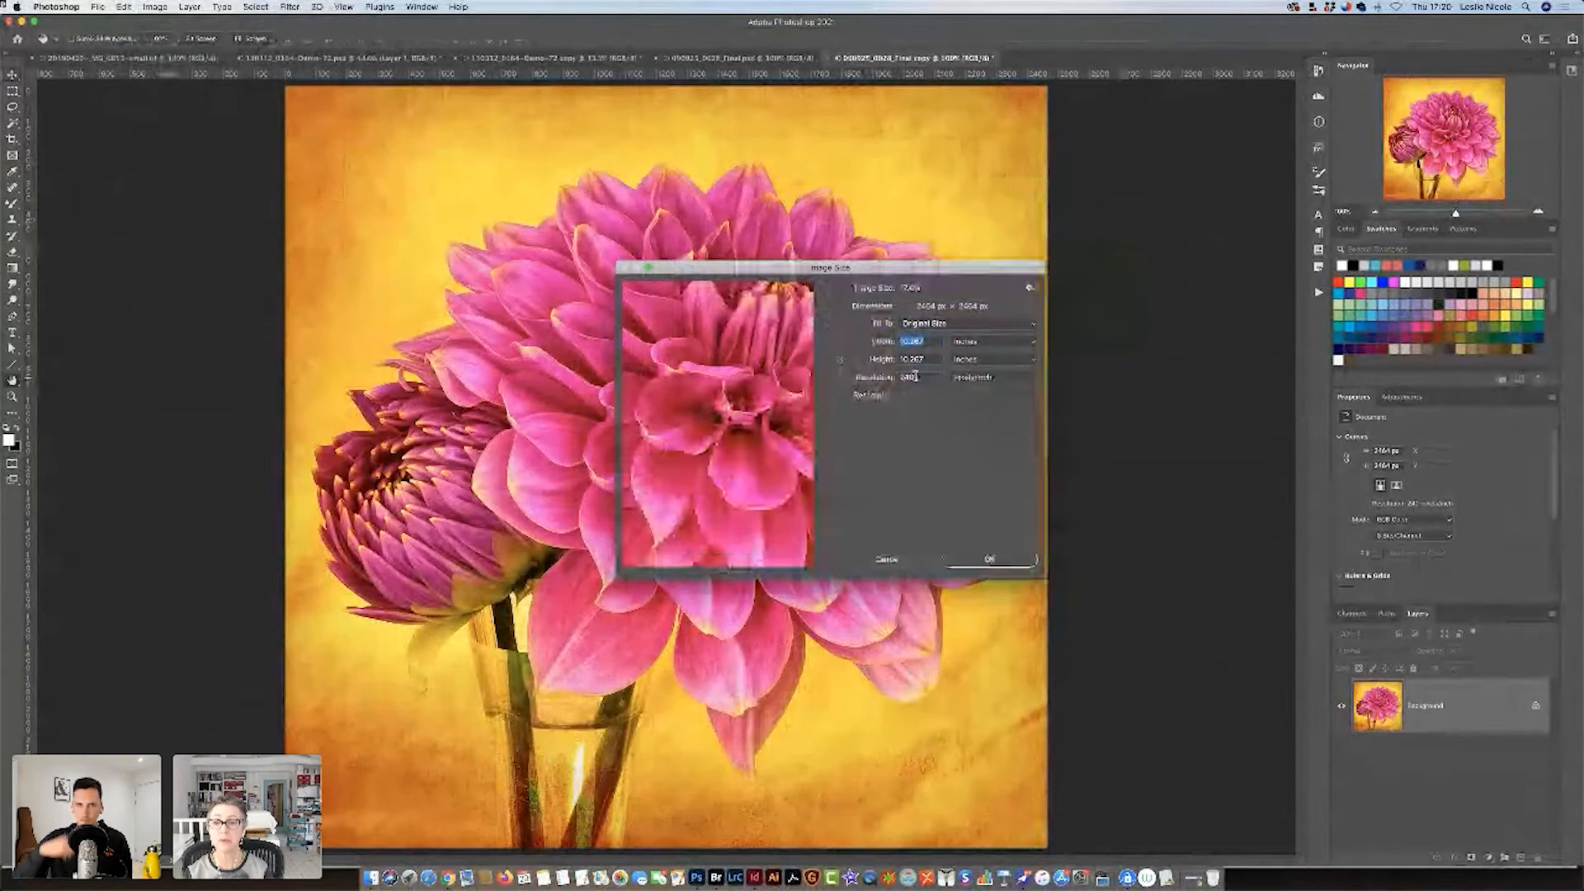
pyautogui.moveTo(927, 379); pyautogui.dragTo(874, 377)
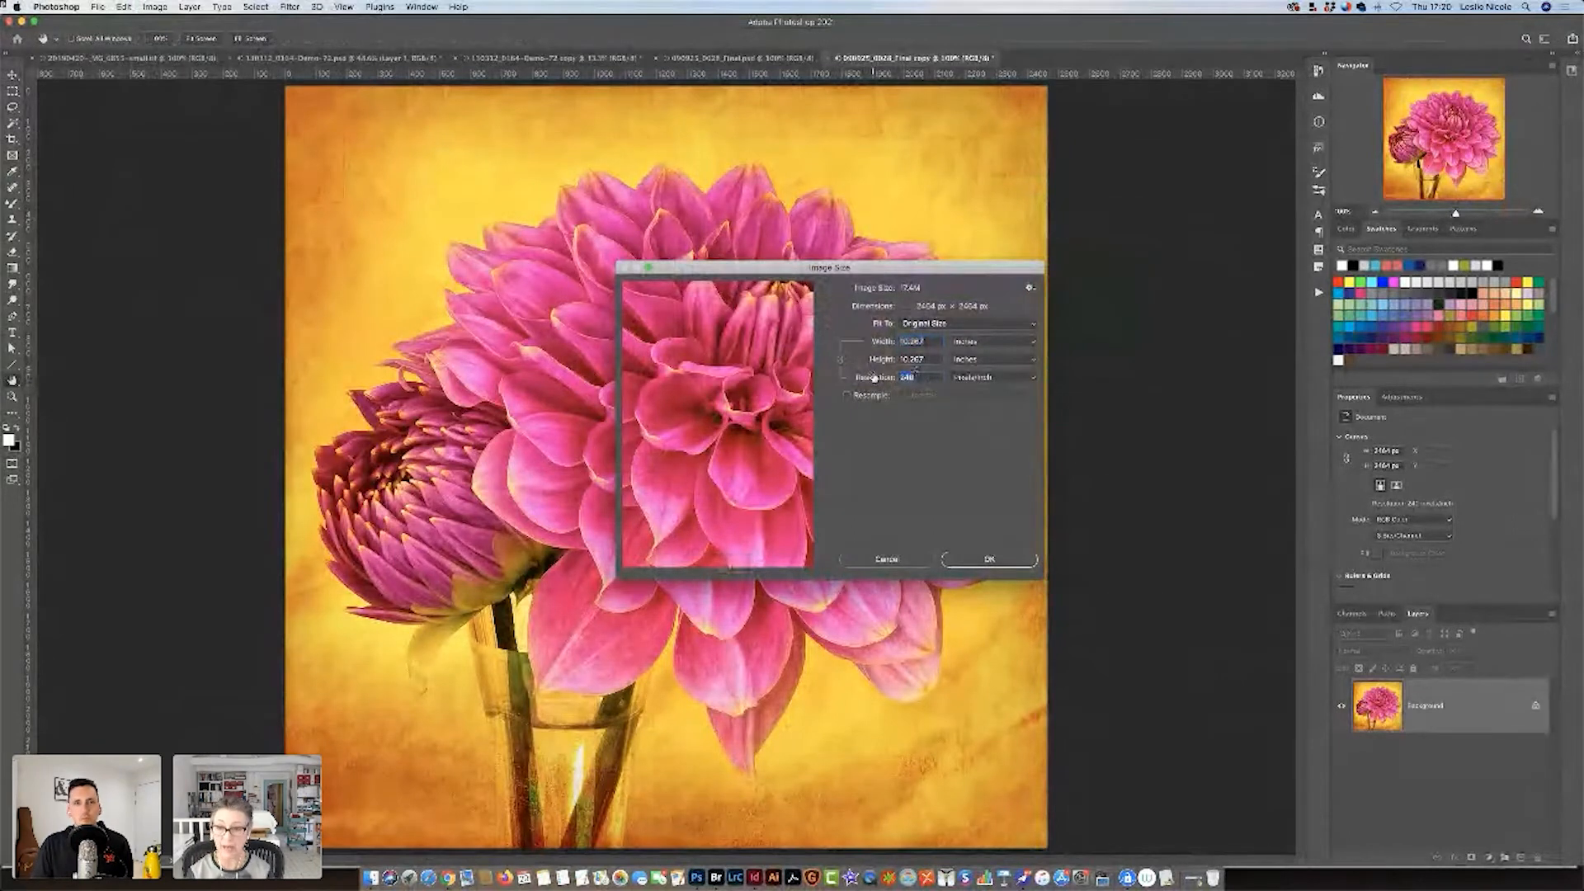
pyautogui.write('72')
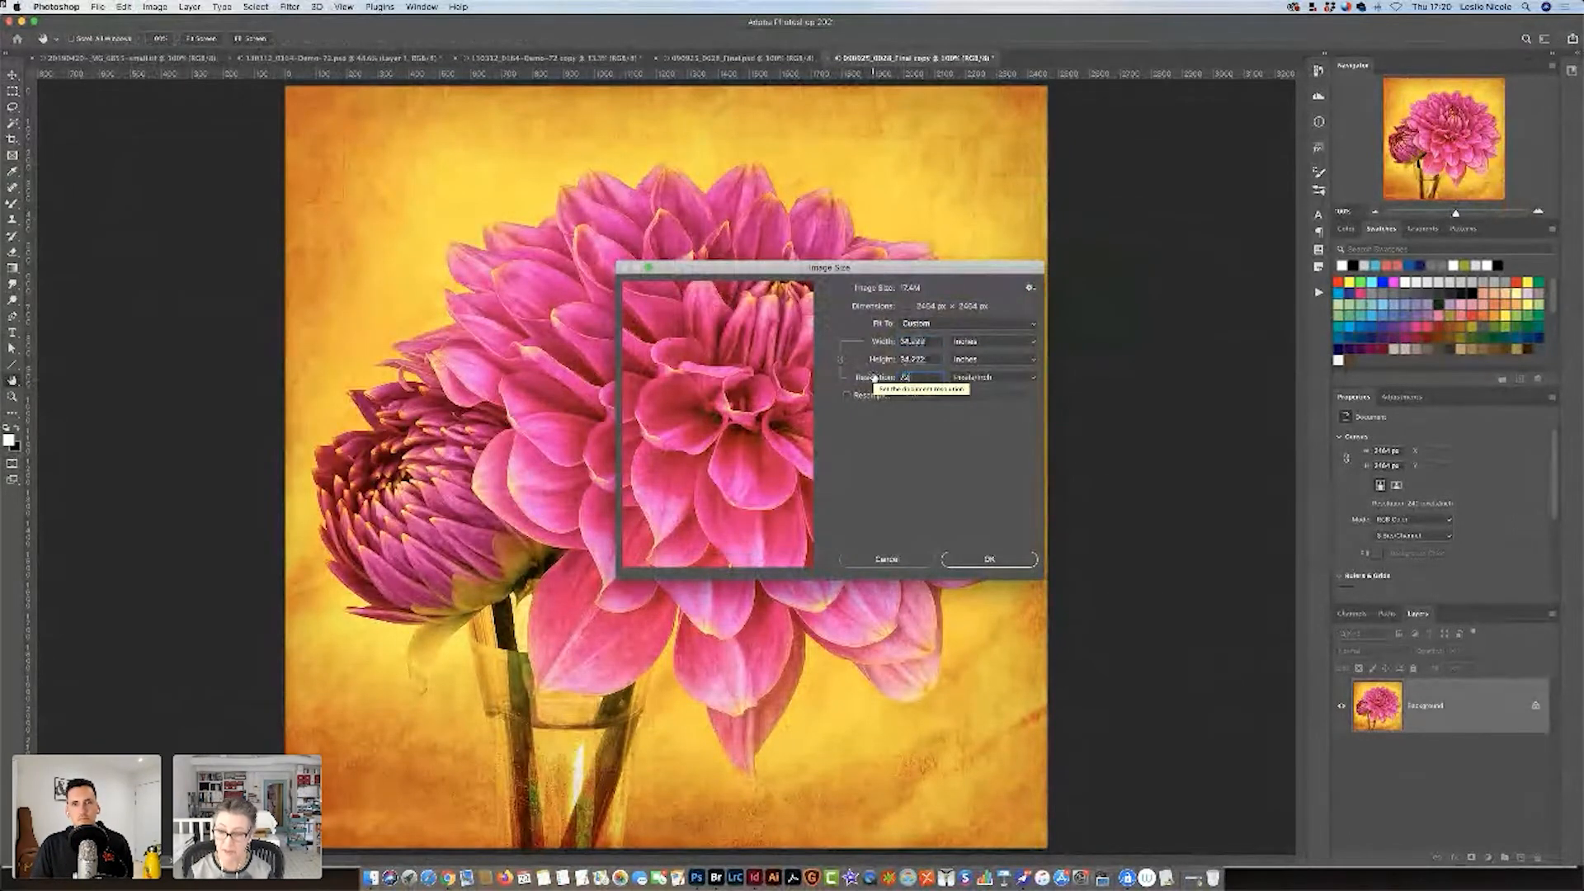
pyautogui.click(976, 561)
# Save the 72 pixels/inch duplicate in the Hangout-Slides folder as 090925_0028_72.psd.
pyautogui.press('super+s')
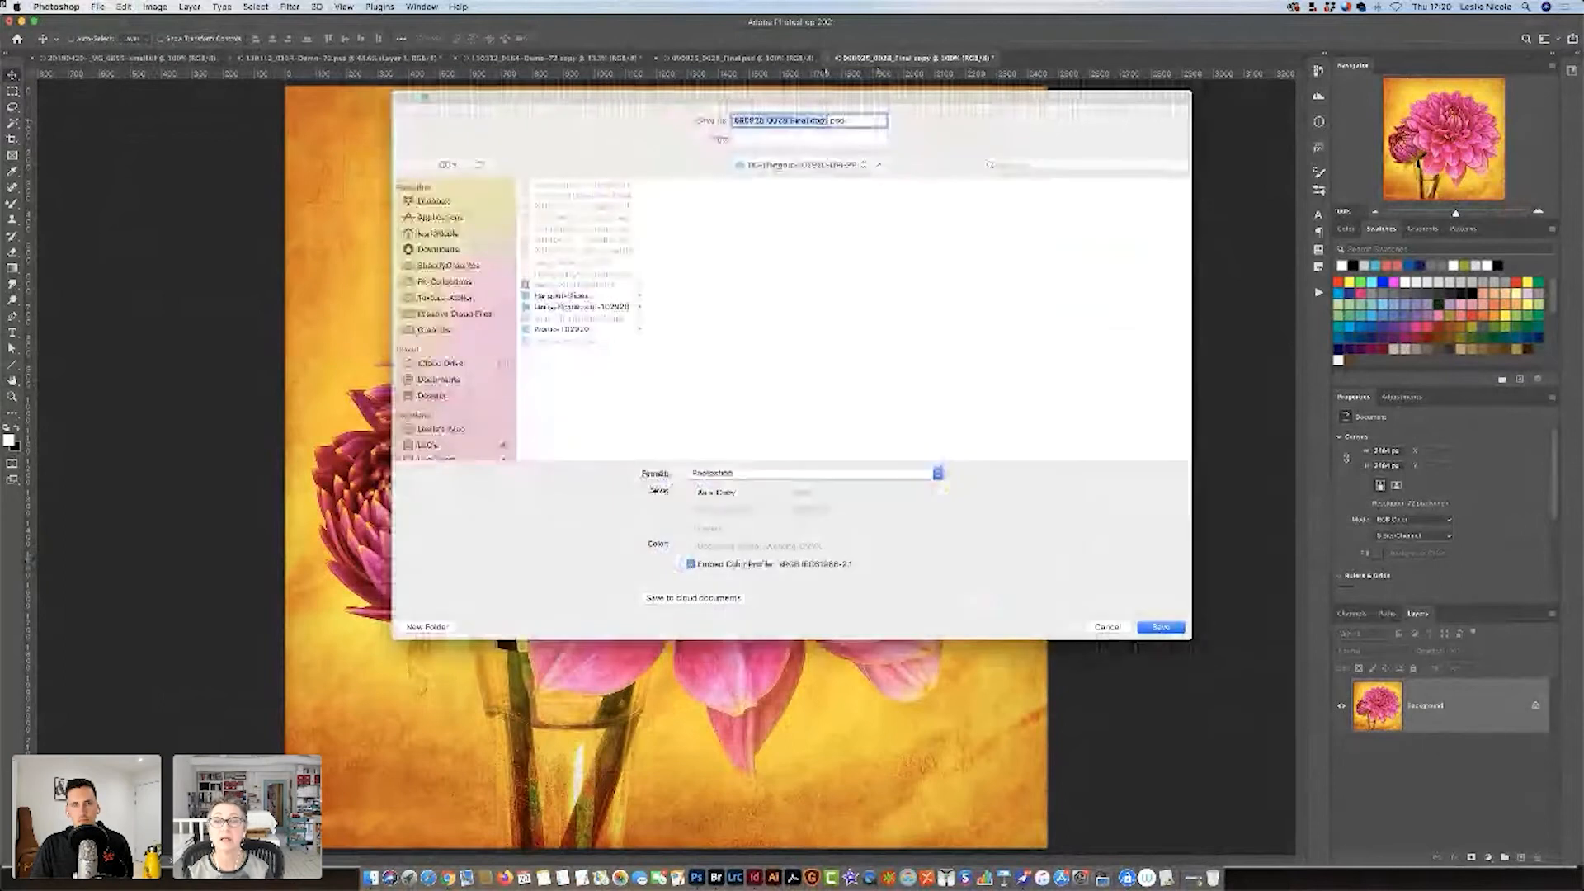
pyautogui.click(805, 120)
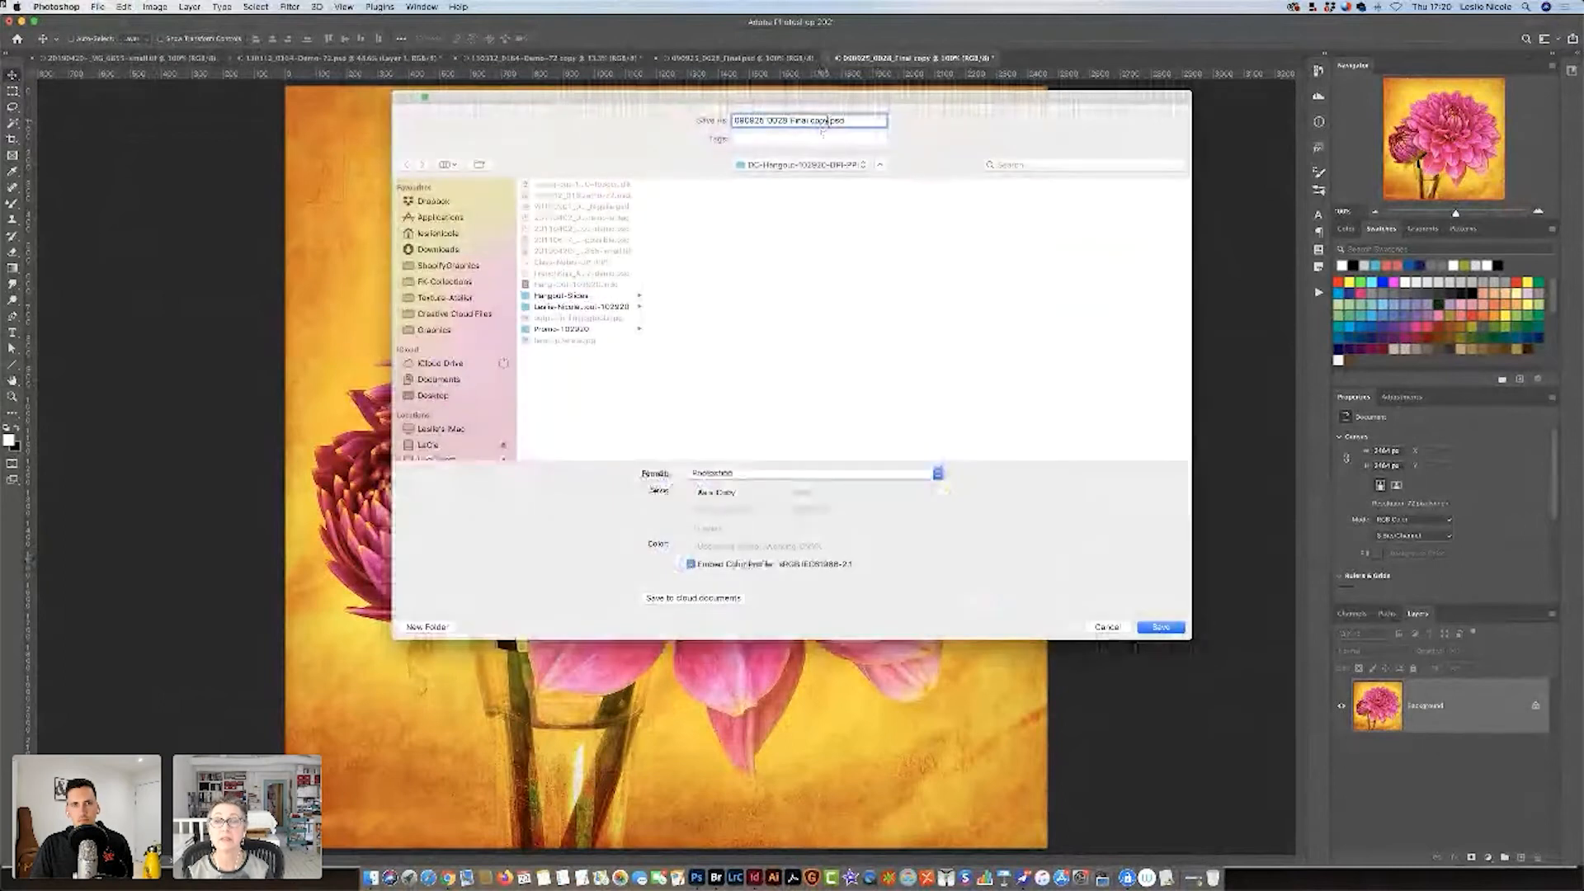
pyautogui.moveTo(805, 120); pyautogui.dragTo(790, 121)
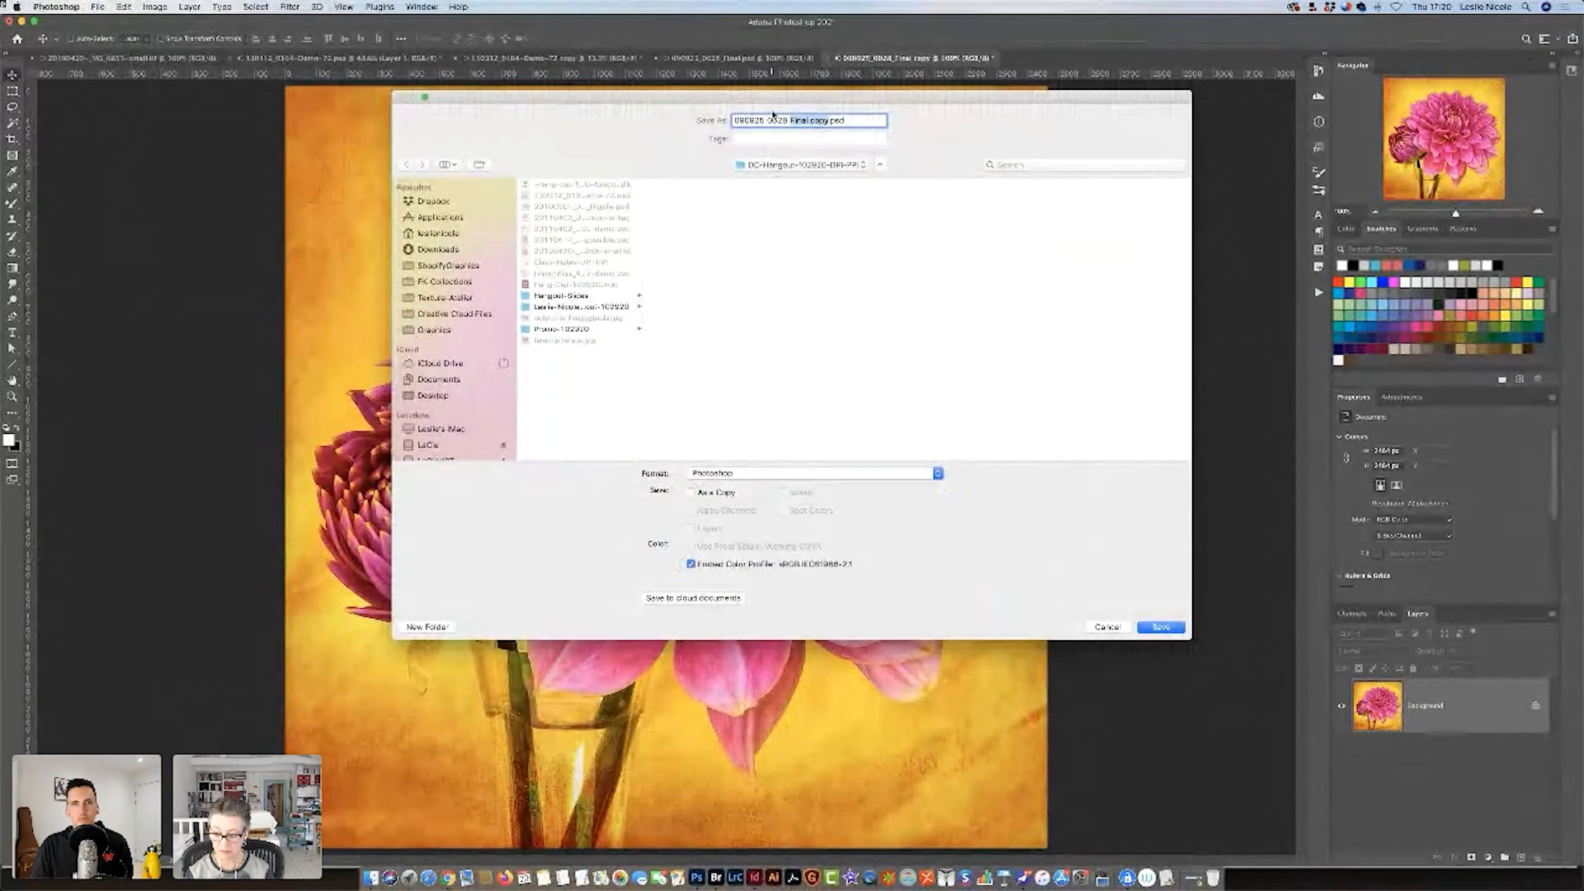
pyautogui.write('72')
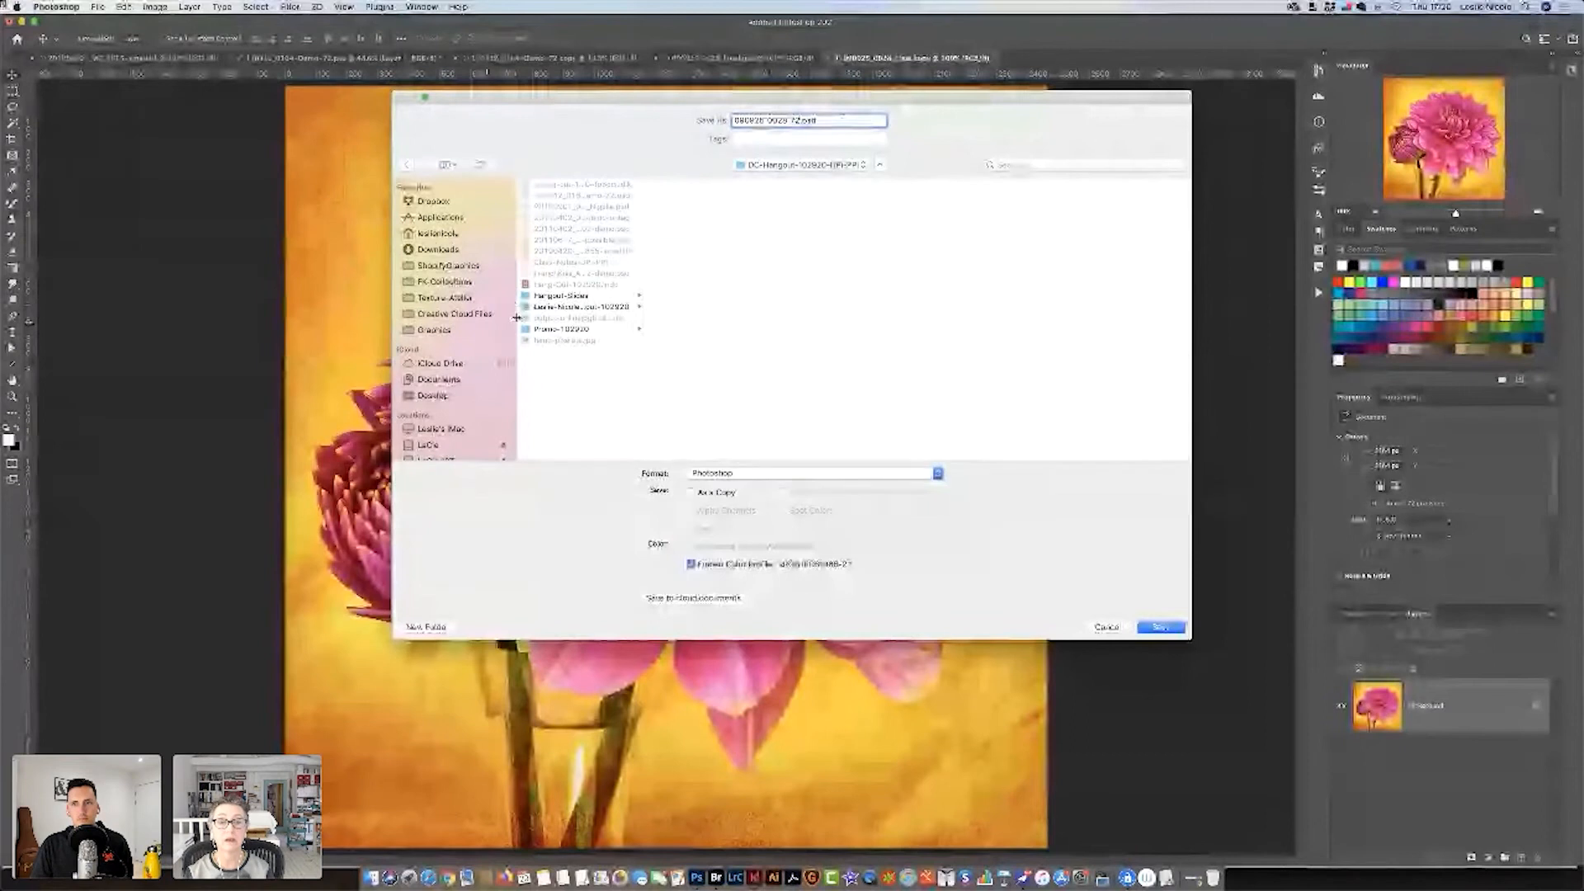
pyautogui.click(547, 308)
pyautogui.press('Return')
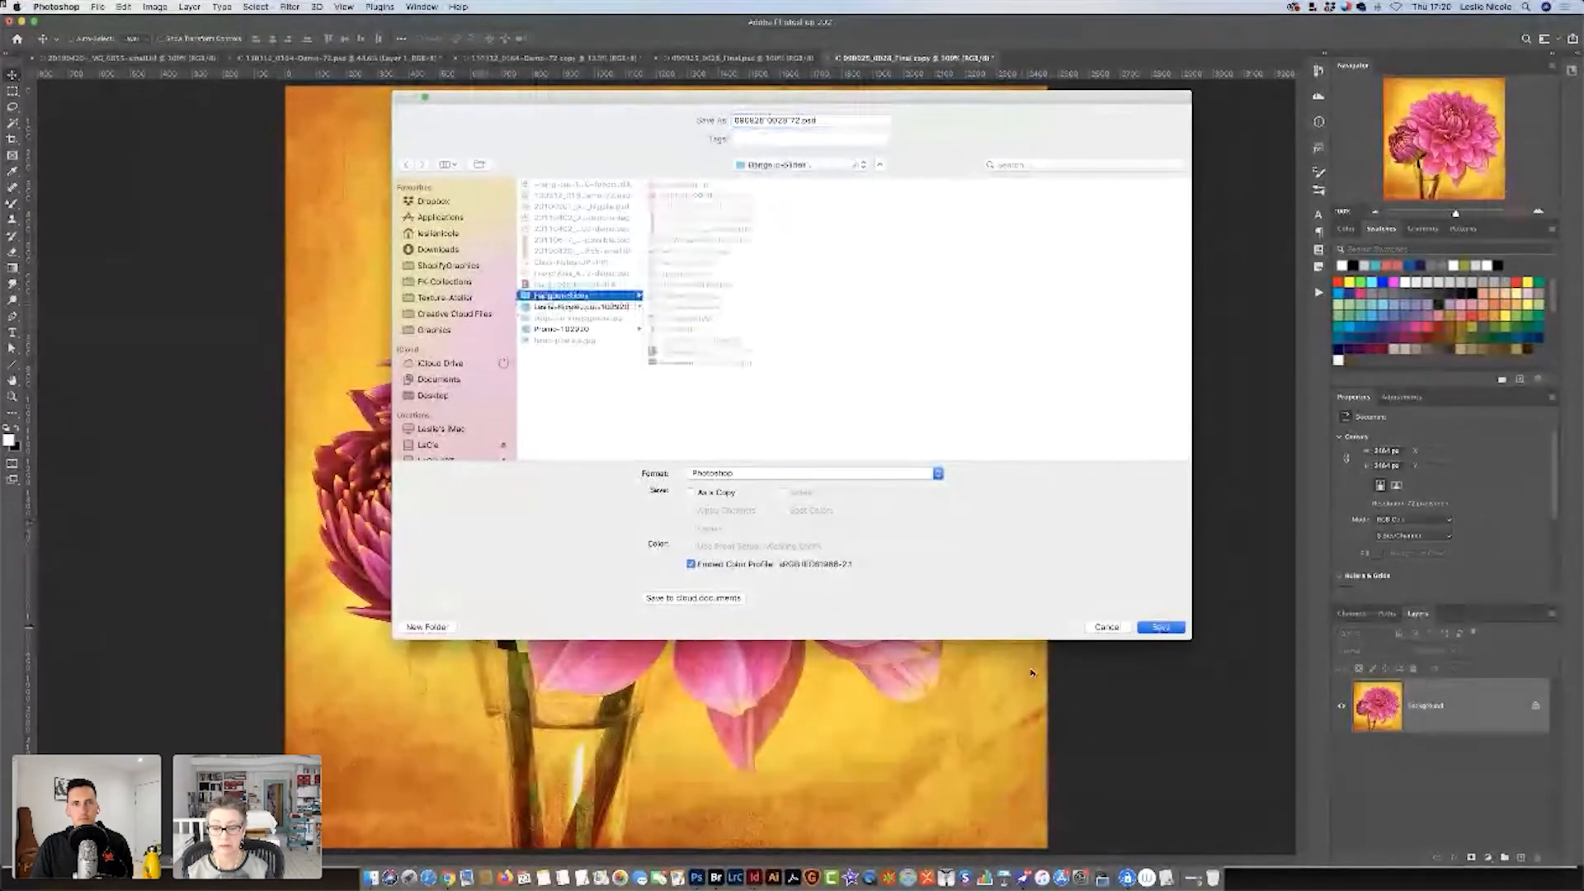
# Switch to InDesign, place 090925_0028_72.psd in the empty frame beside the dahlia image and fit it proportionally to the frame.
pyautogui.click(753, 877)
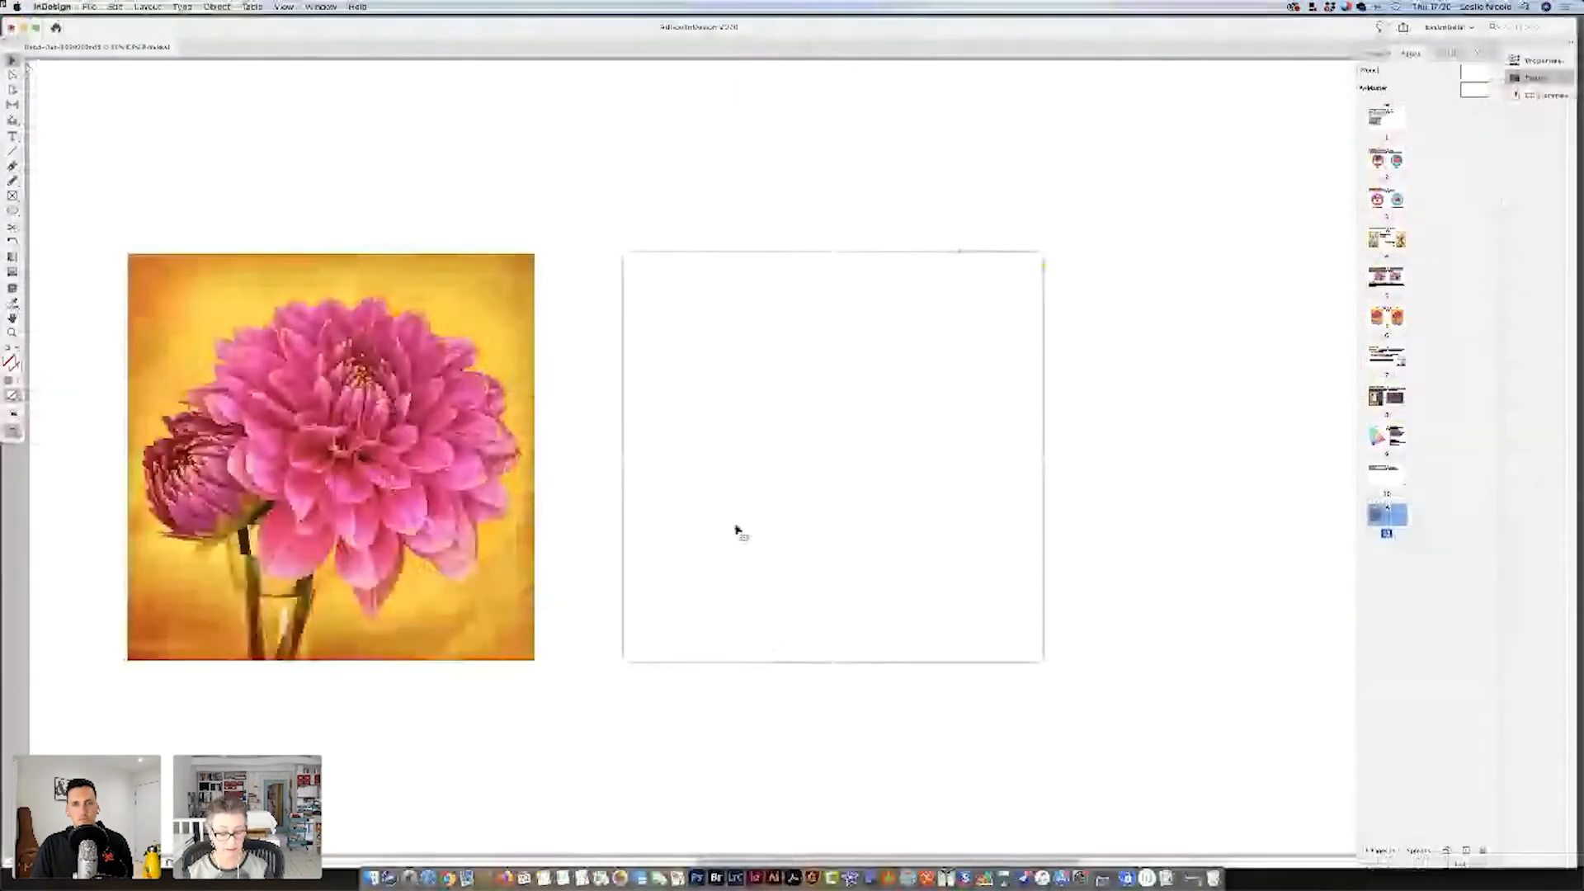
pyautogui.press('super+d')
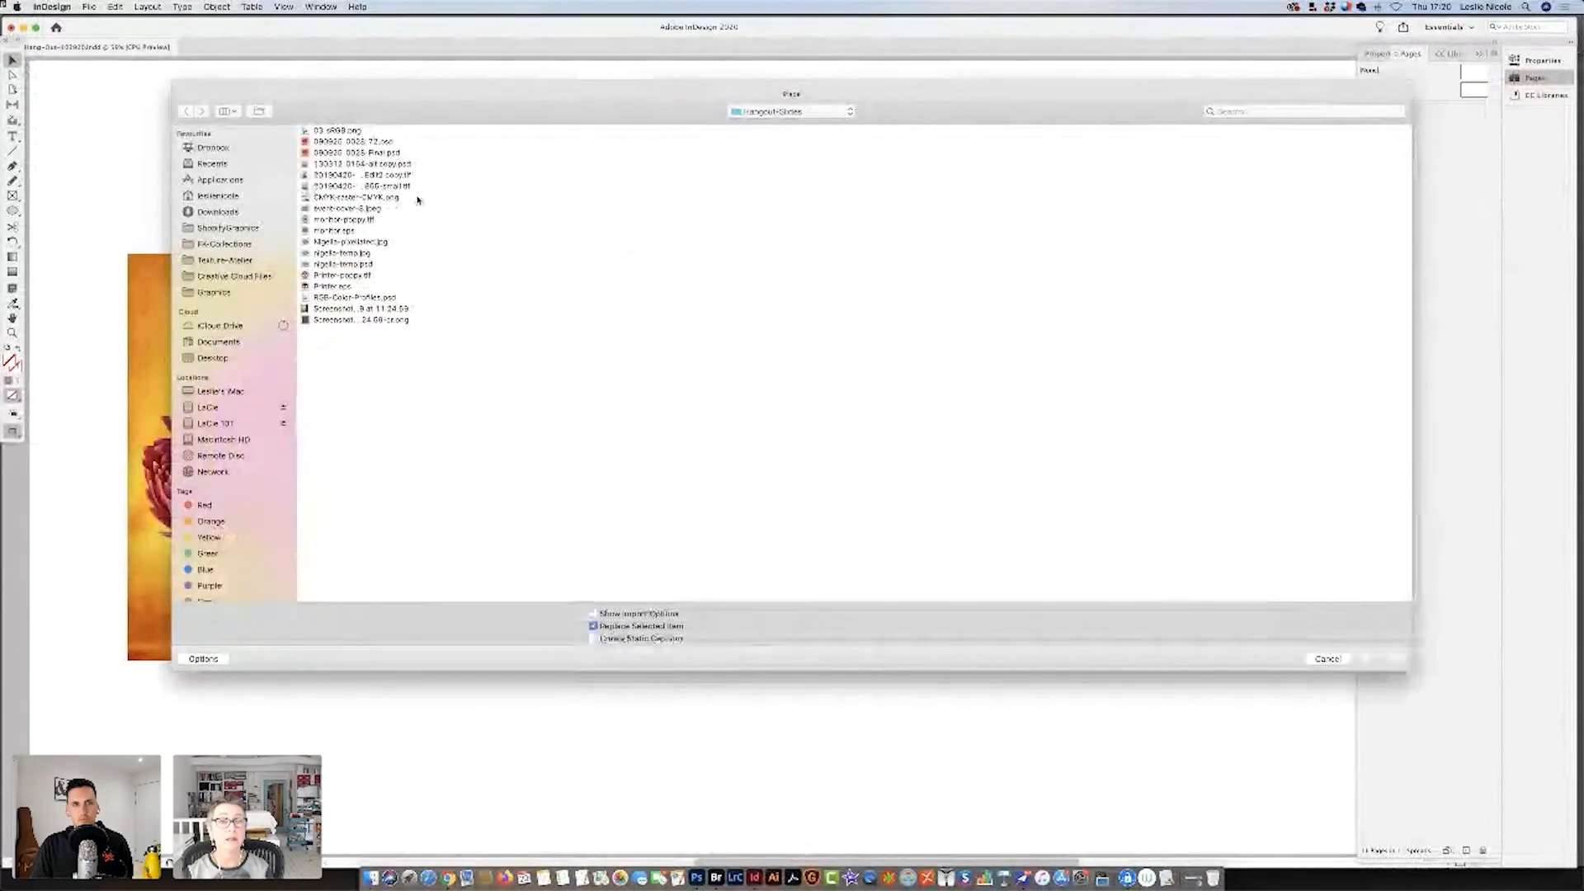
pyautogui.click(360, 141)
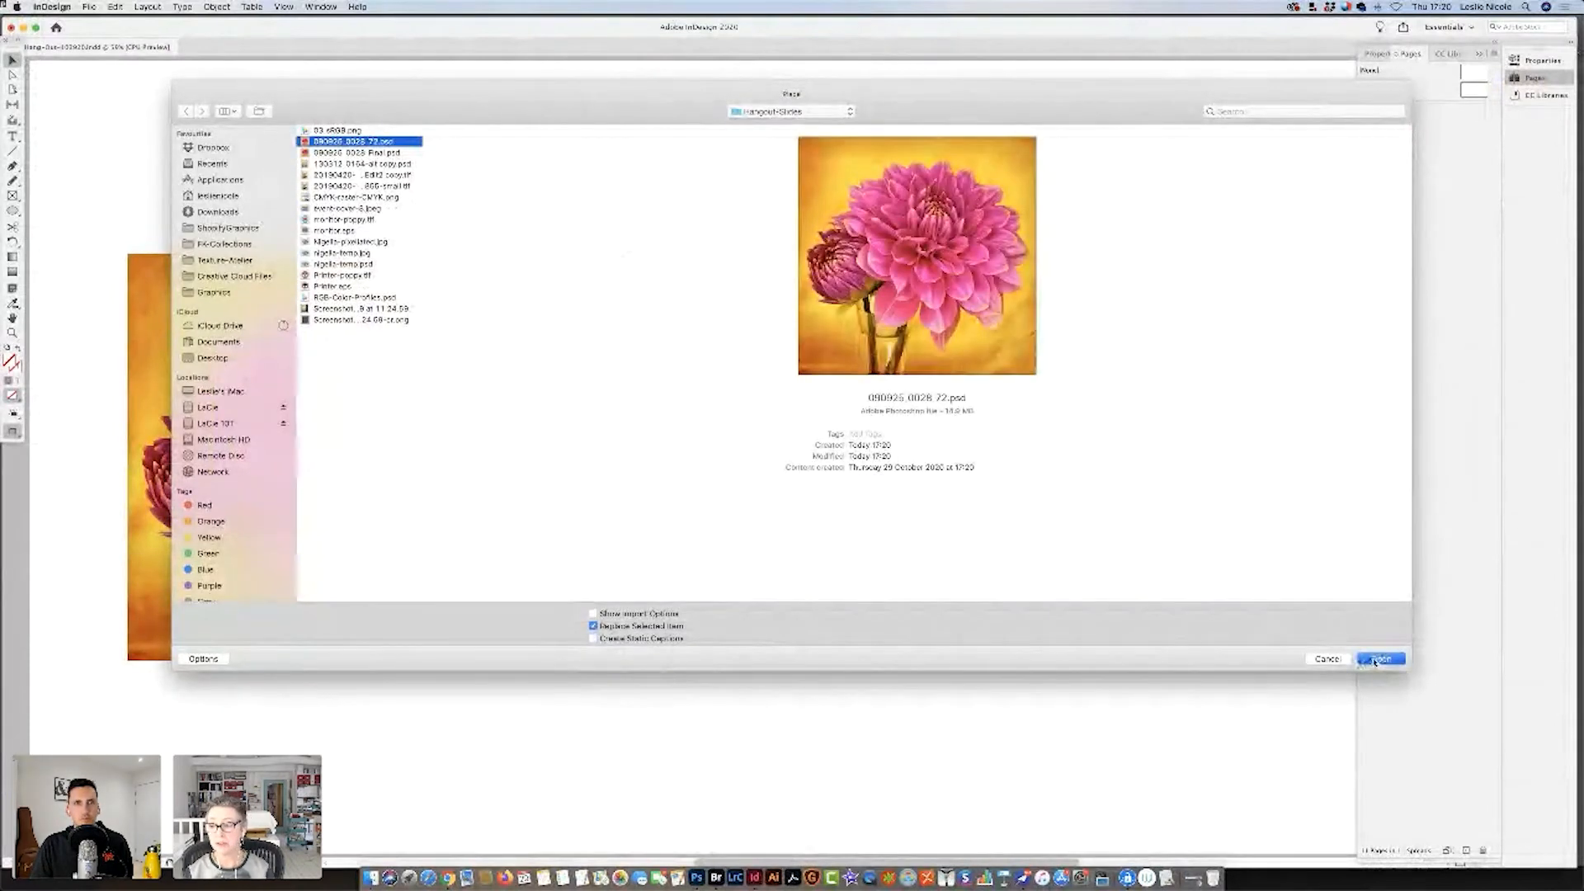
pyautogui.click(1381, 659)
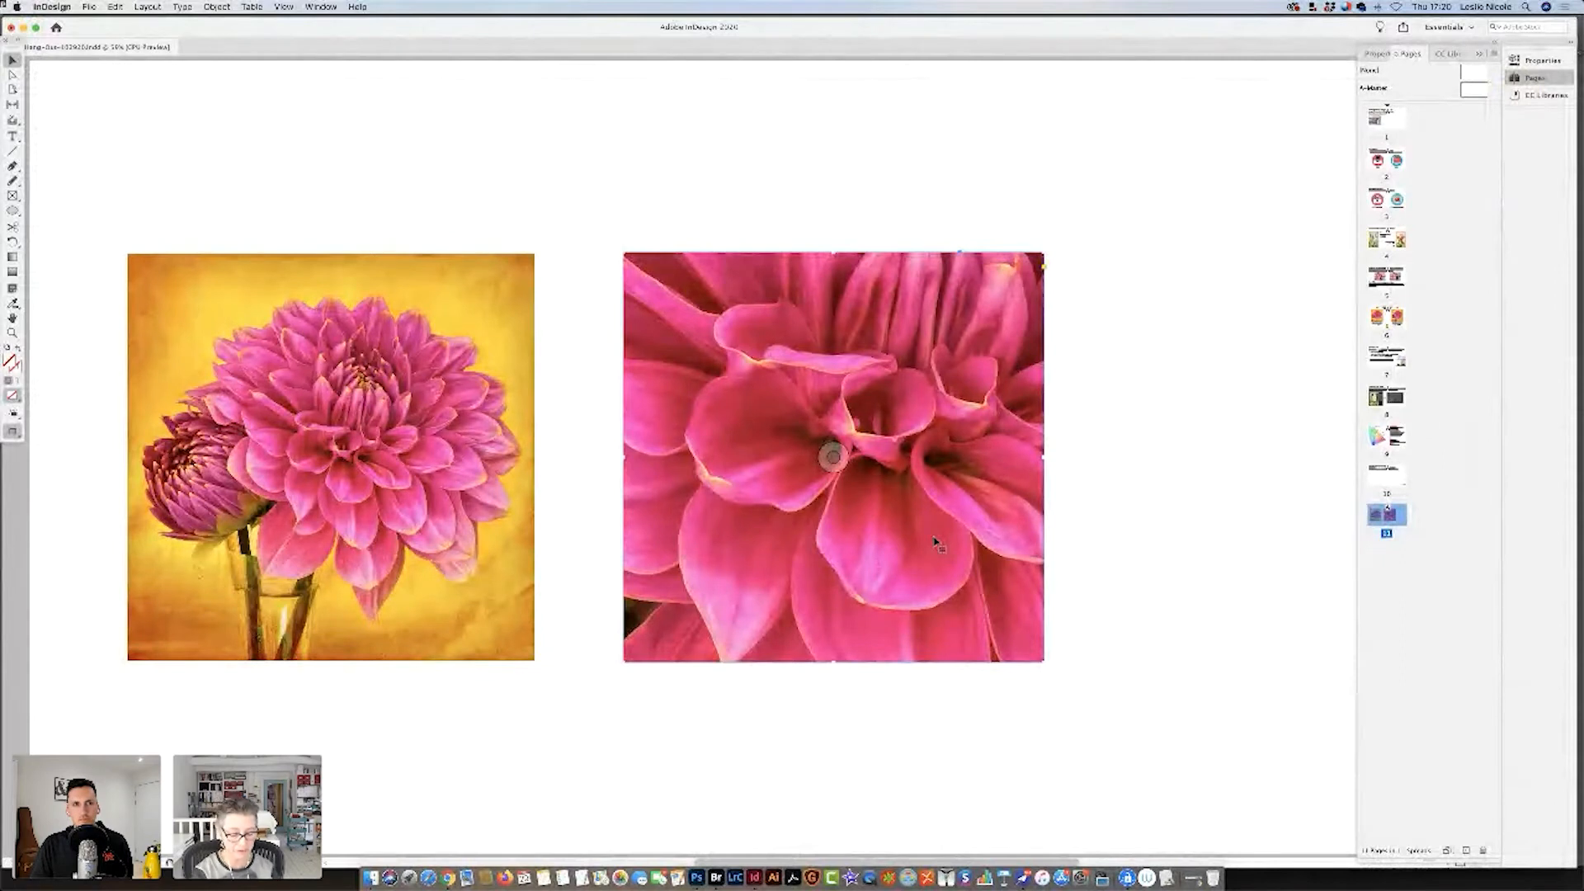
pyautogui.press('alt+shift+super+e')
pyautogui.click(559, 690)
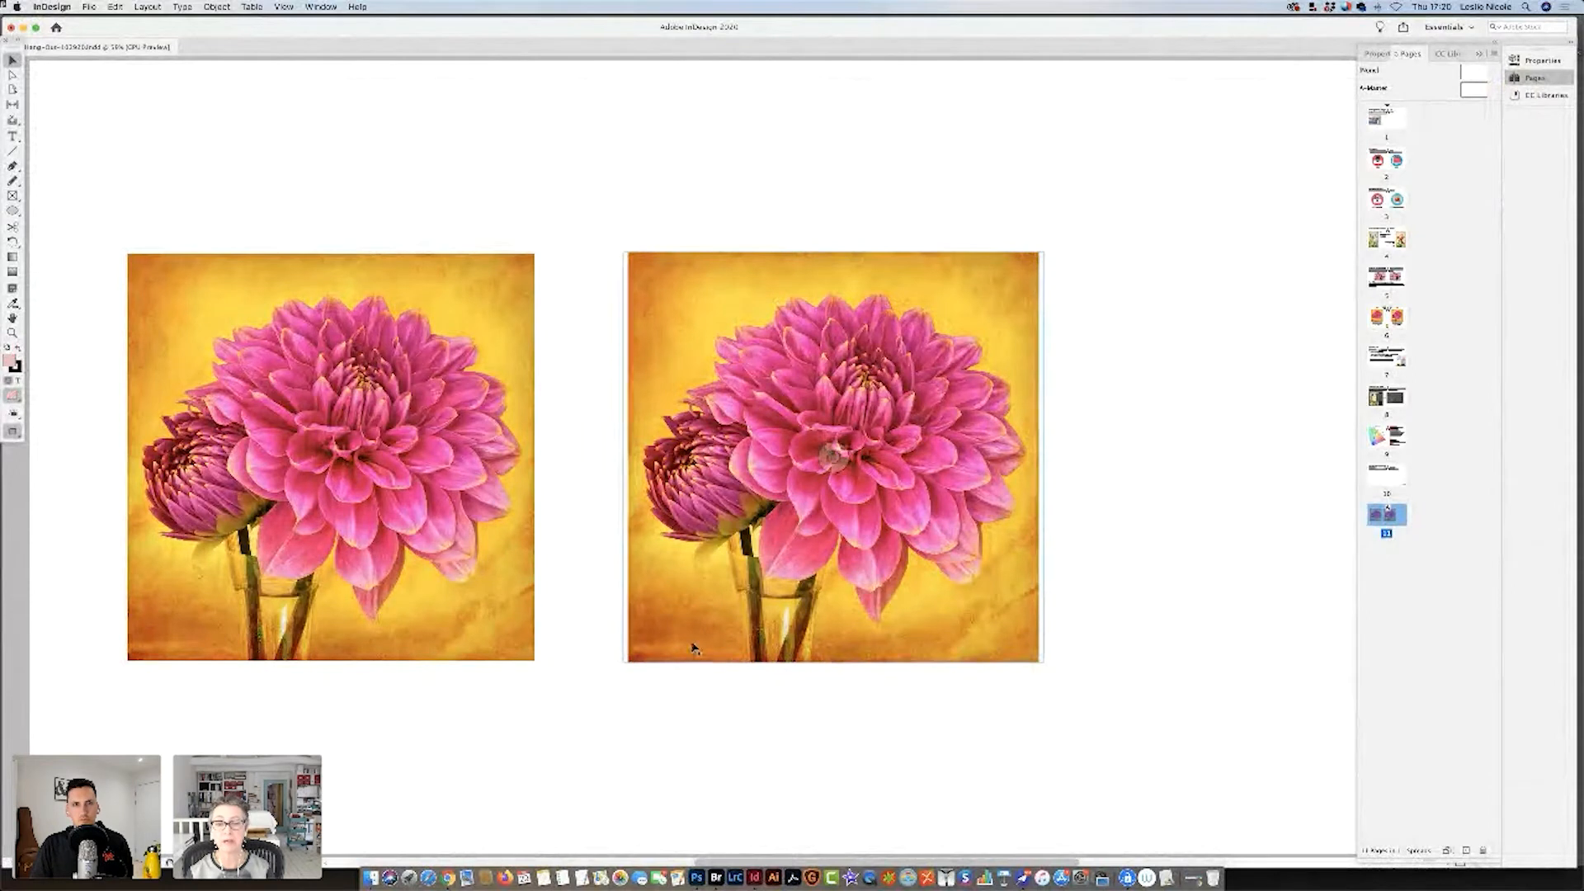
# Compare the original dahlia image with the placed 72 pixels/inch version beside it.
pyautogui.click(487, 631)
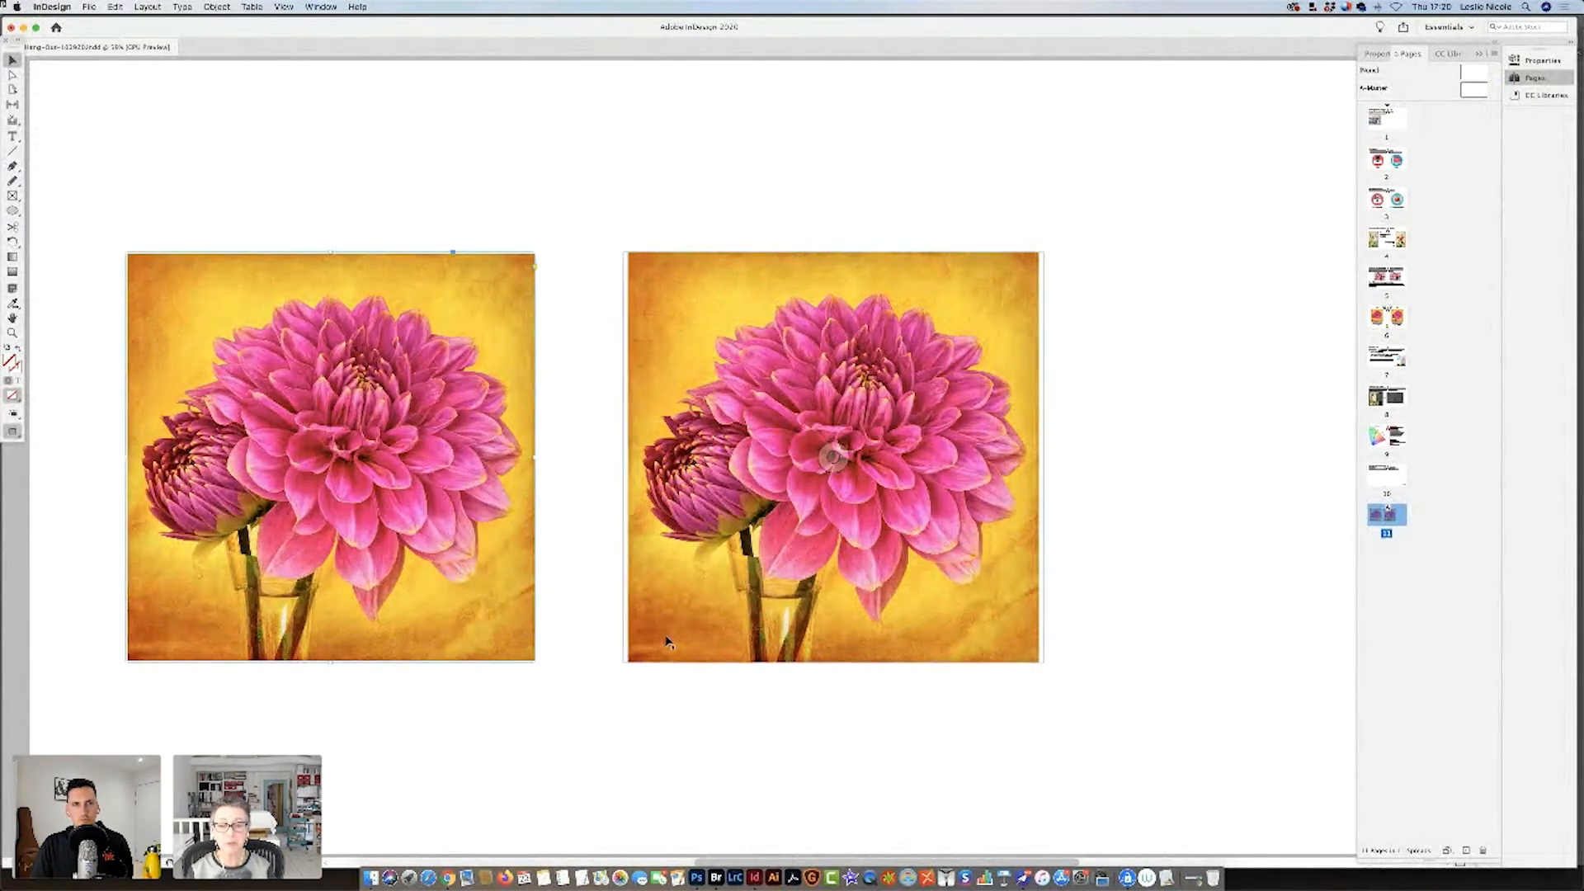
pyautogui.click(728, 649)
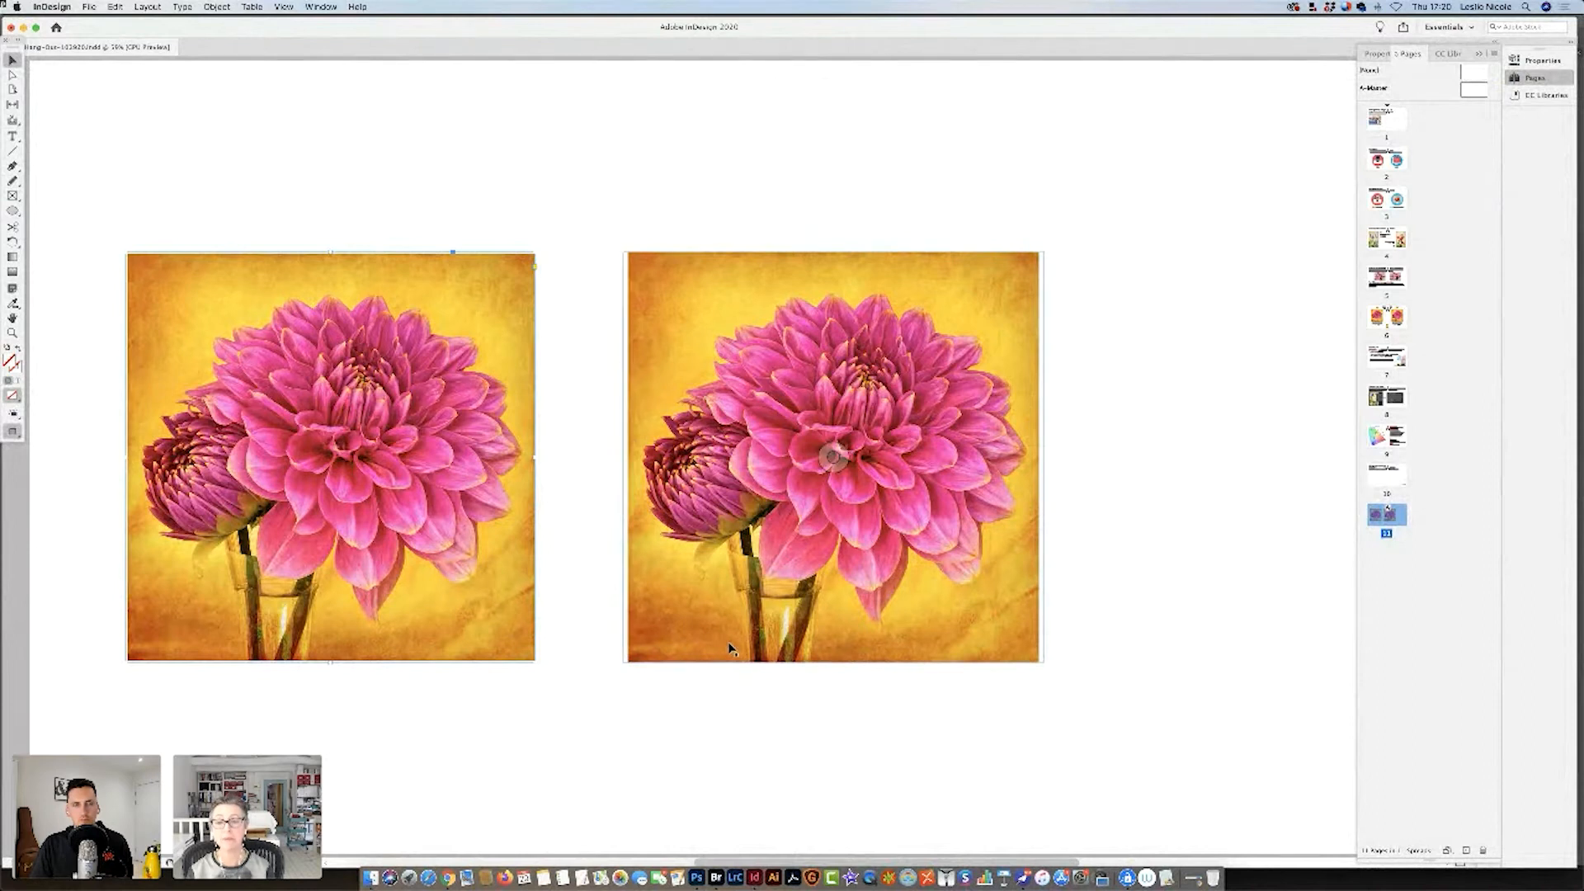
pyautogui.click(470, 636)
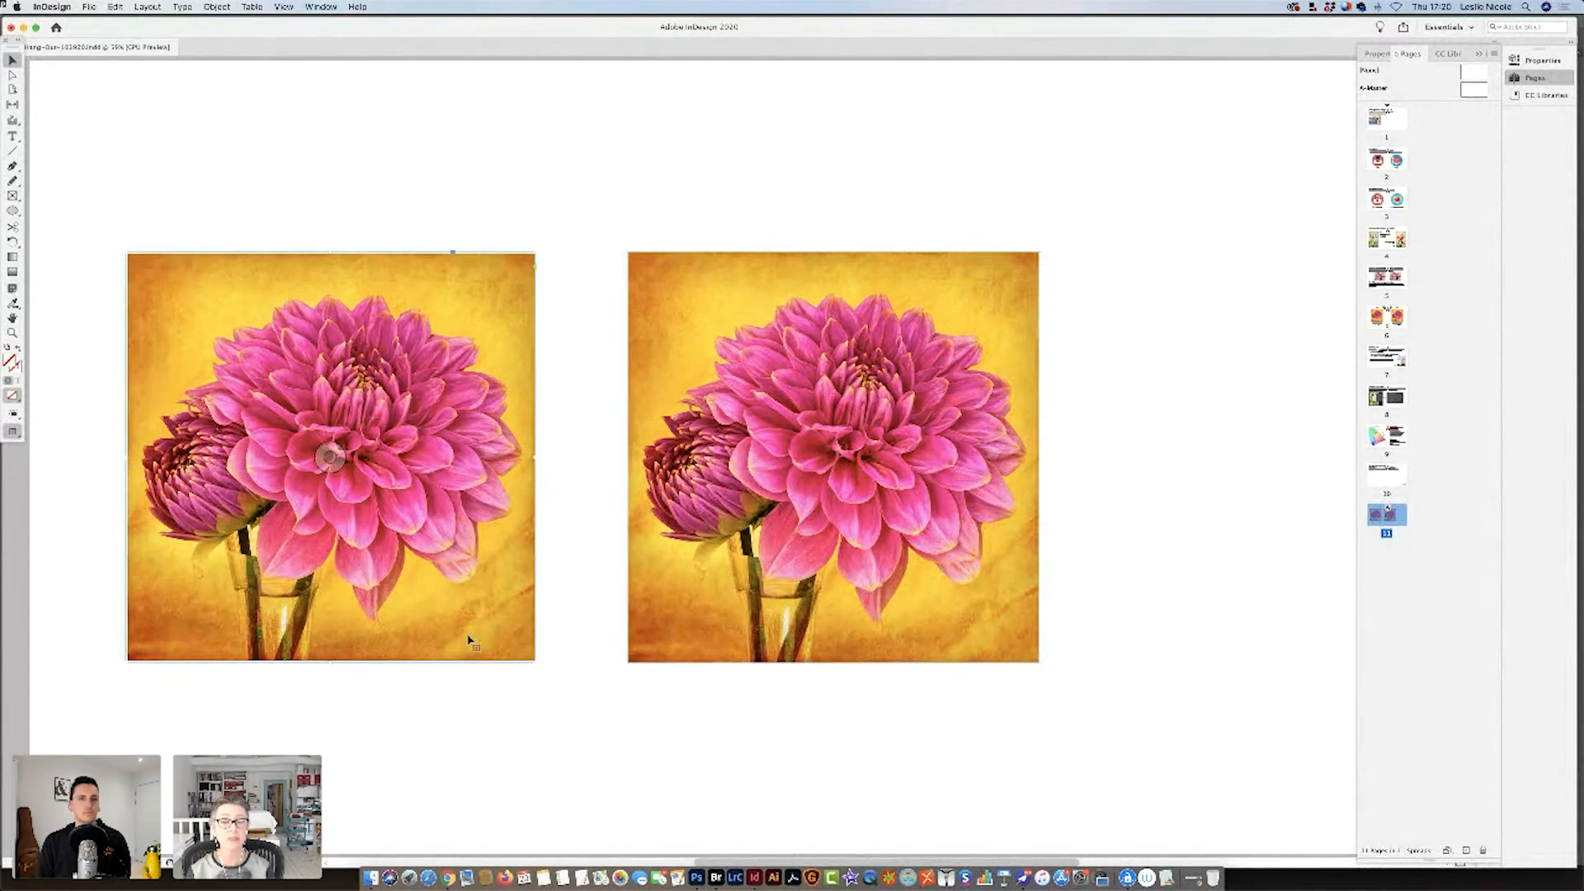
pyautogui.click(693, 654)
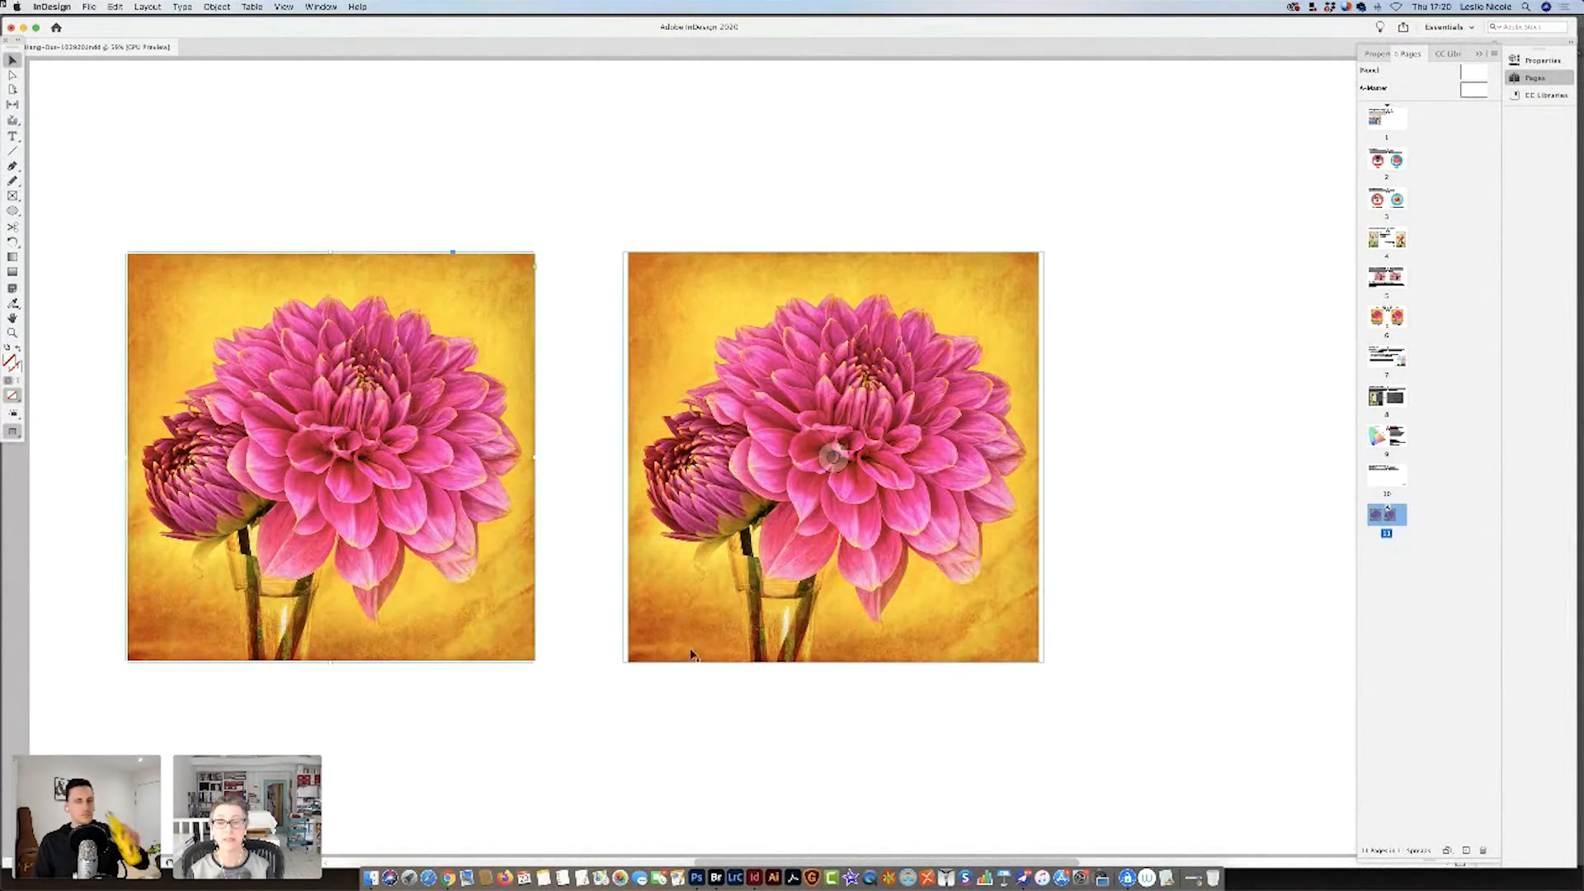
pyautogui.click(597, 725)
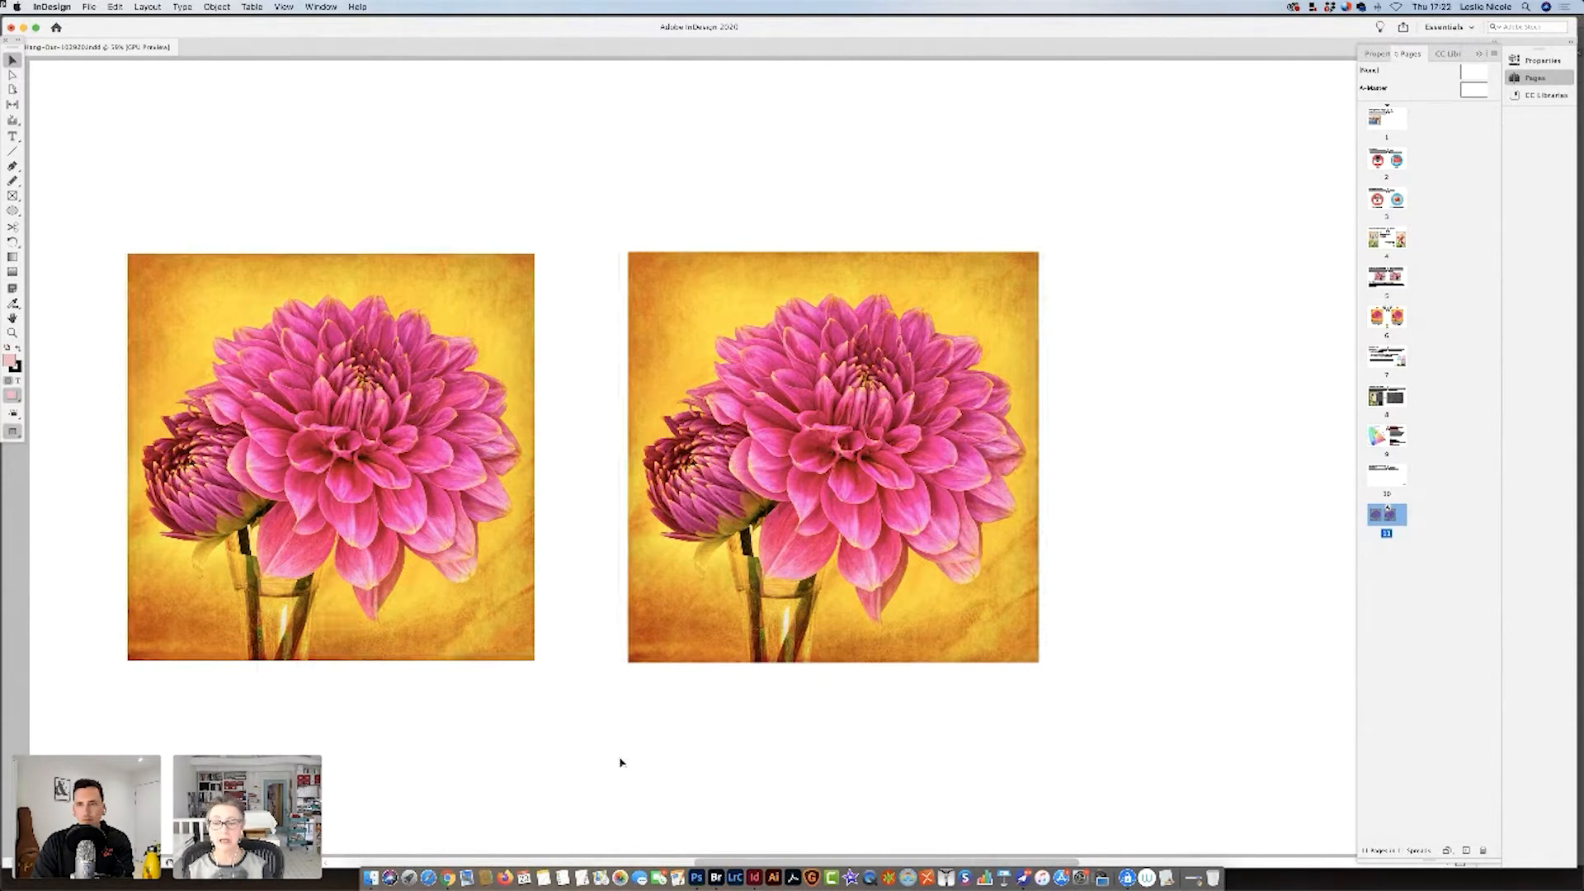
# Switch to Photoshop and enter a resolution of 300 pixels/inch in Image Size for 090925_0028_72.psd, with resampling off.
pyautogui.click(701, 871)
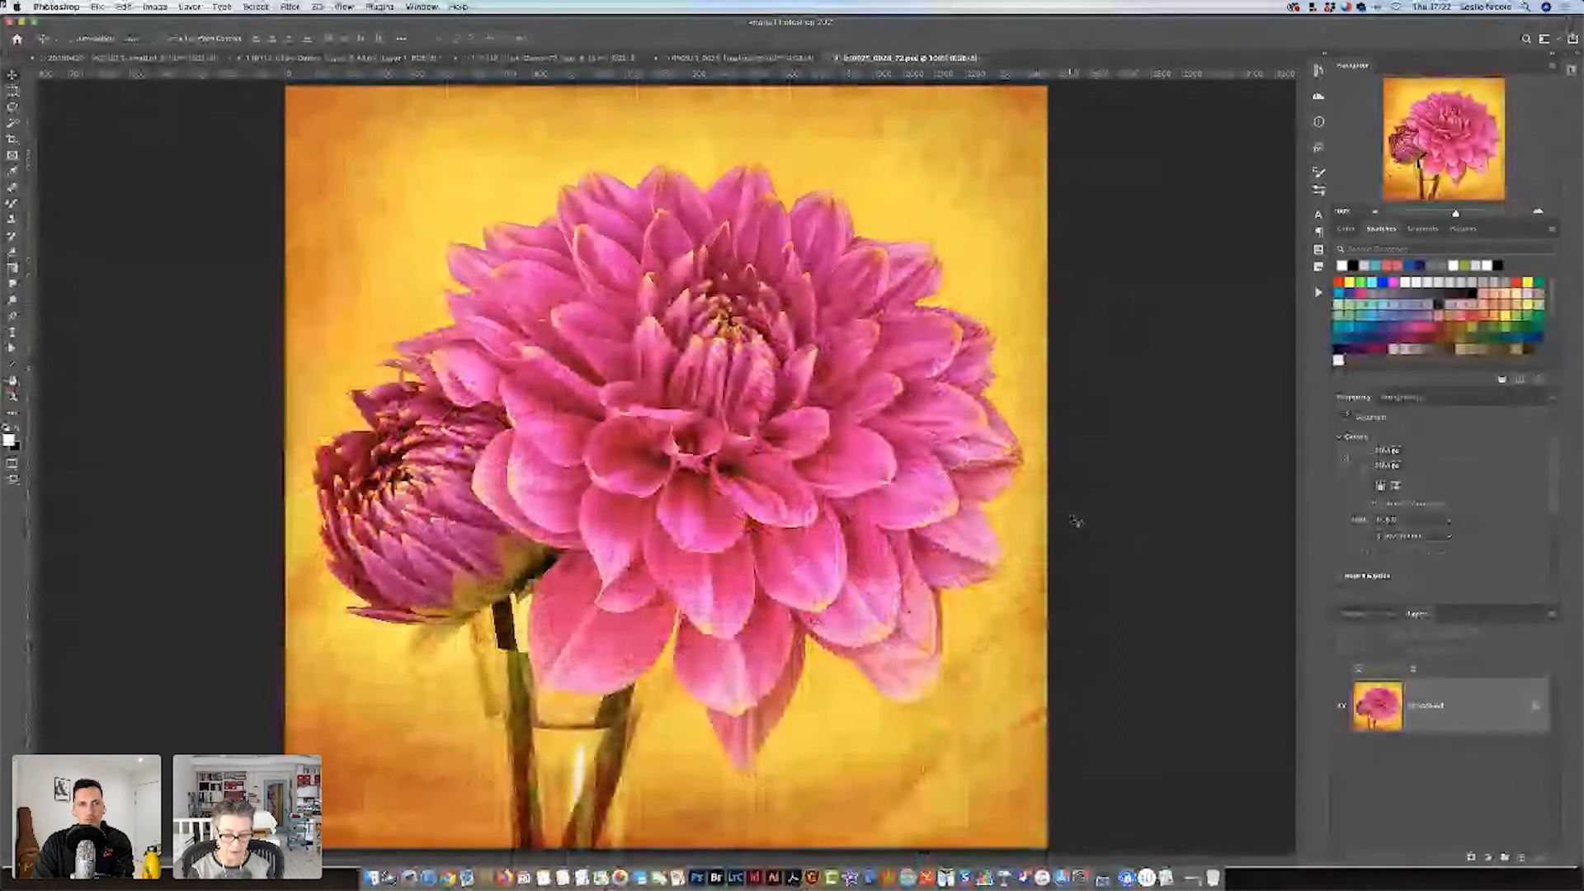
pyautogui.press('alt+super+i')
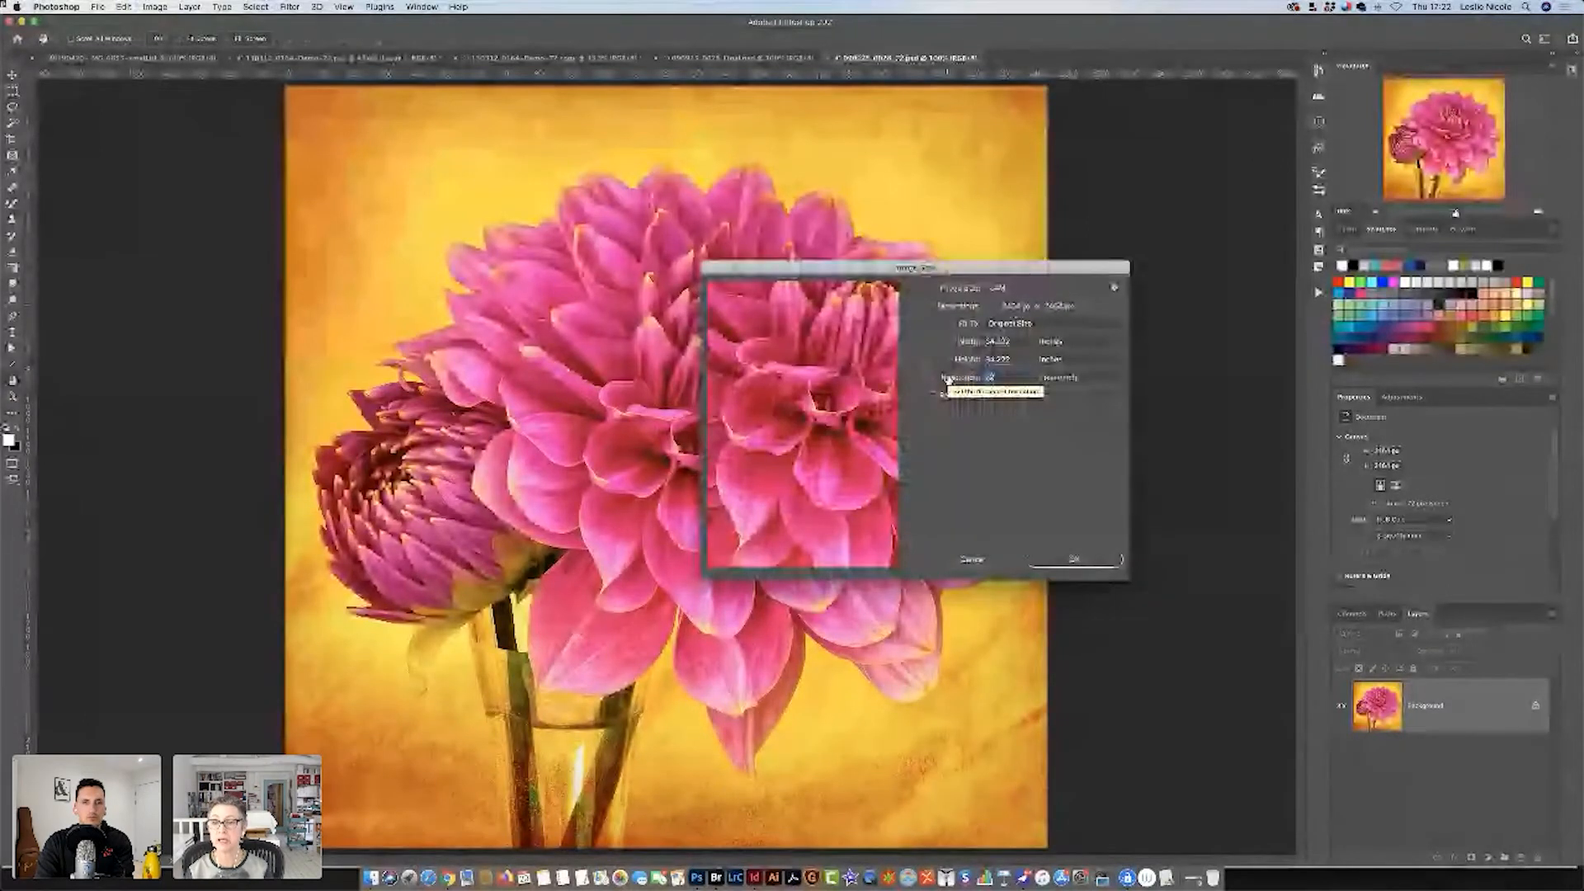
pyautogui.write('300')
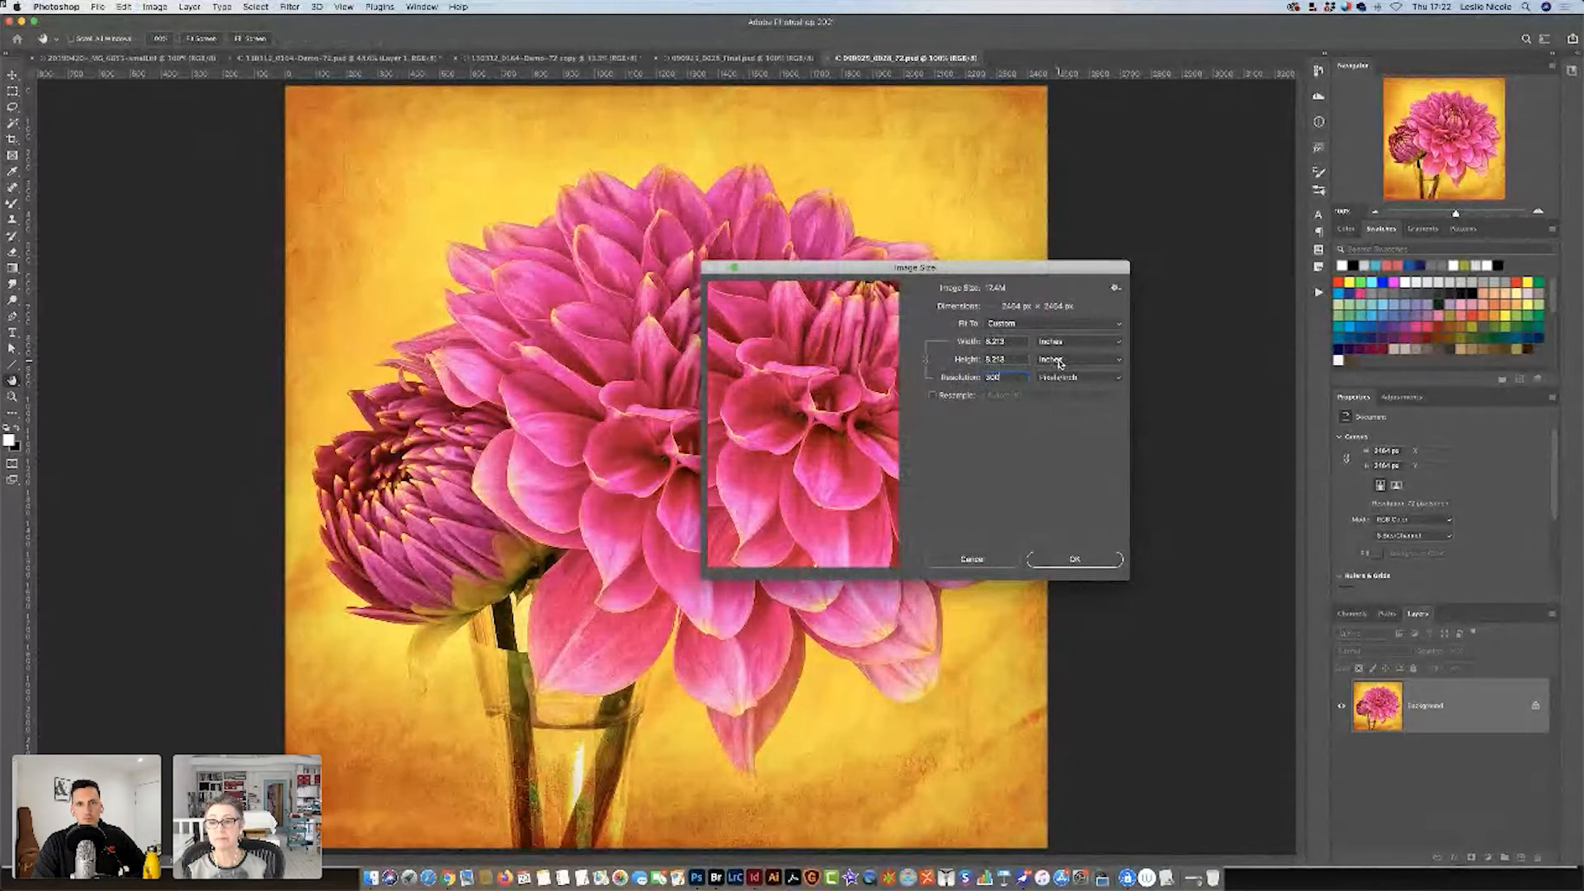
pyautogui.moveTo(972, 269); pyautogui.dragTo(1040, 306)
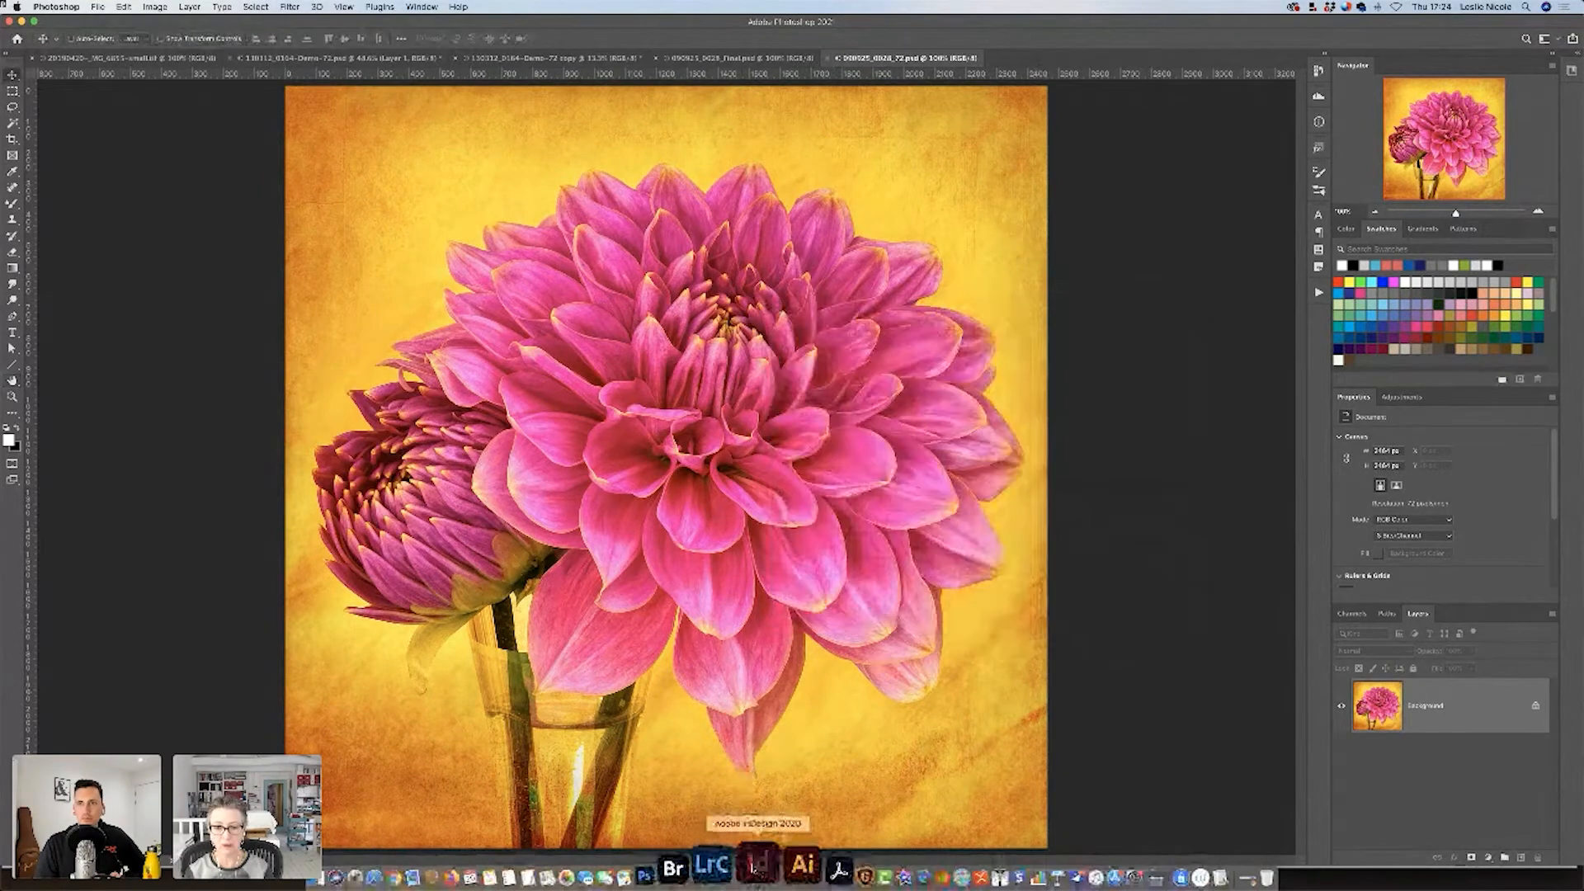
# Switch to InDesign and view the page with the two dahlia images briefly in presentation mode.
pyautogui.click(754, 877)
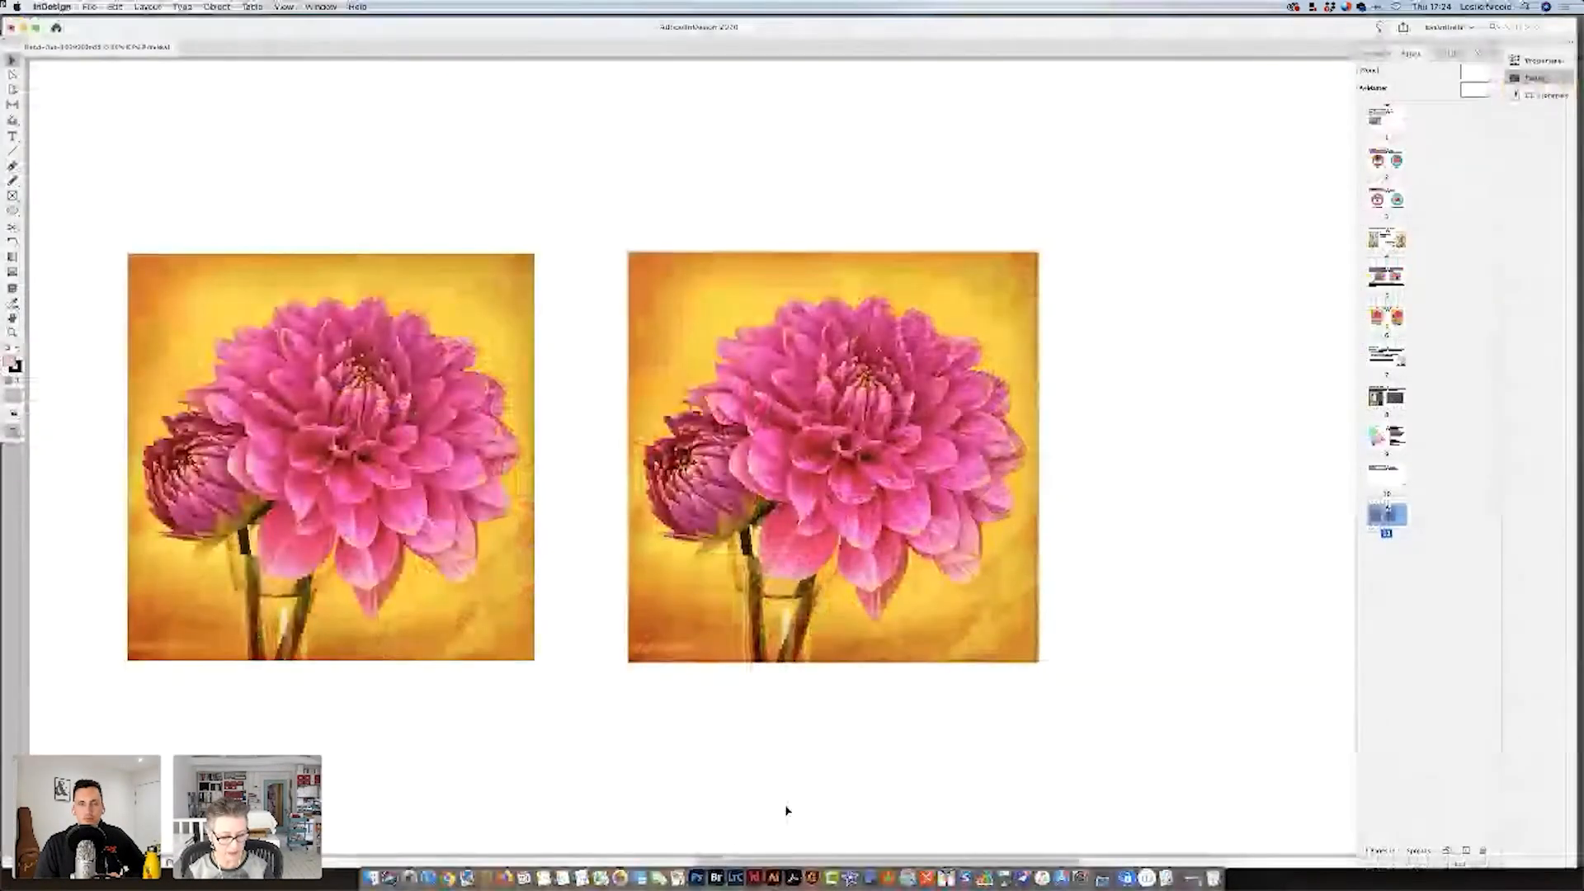
pyautogui.hotkey('shift', 'w')
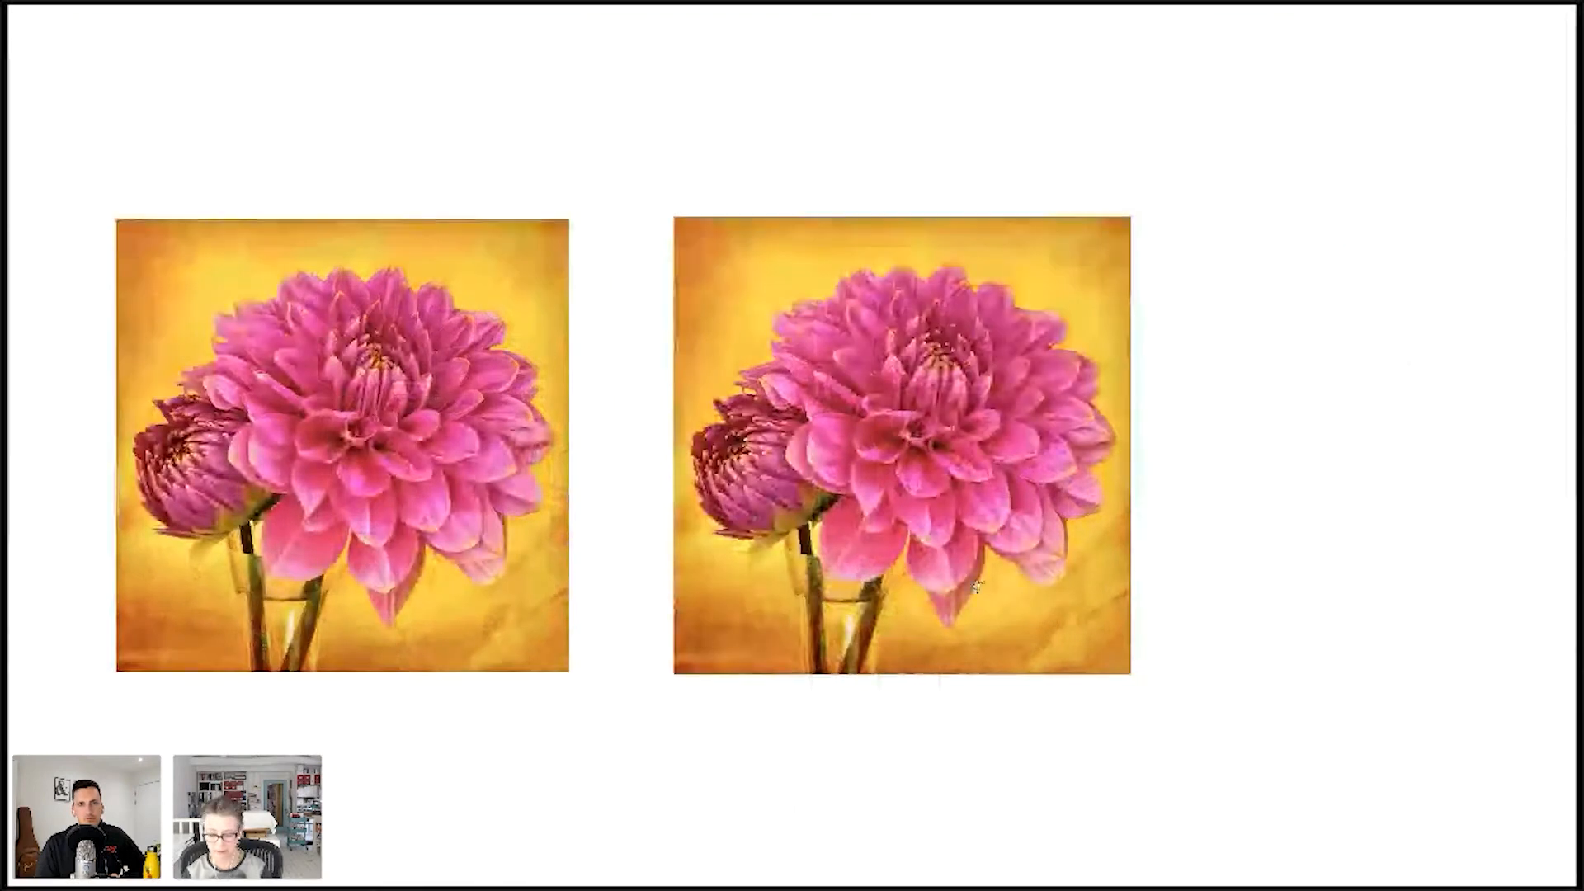
pyautogui.hotkey('shift', 'w')
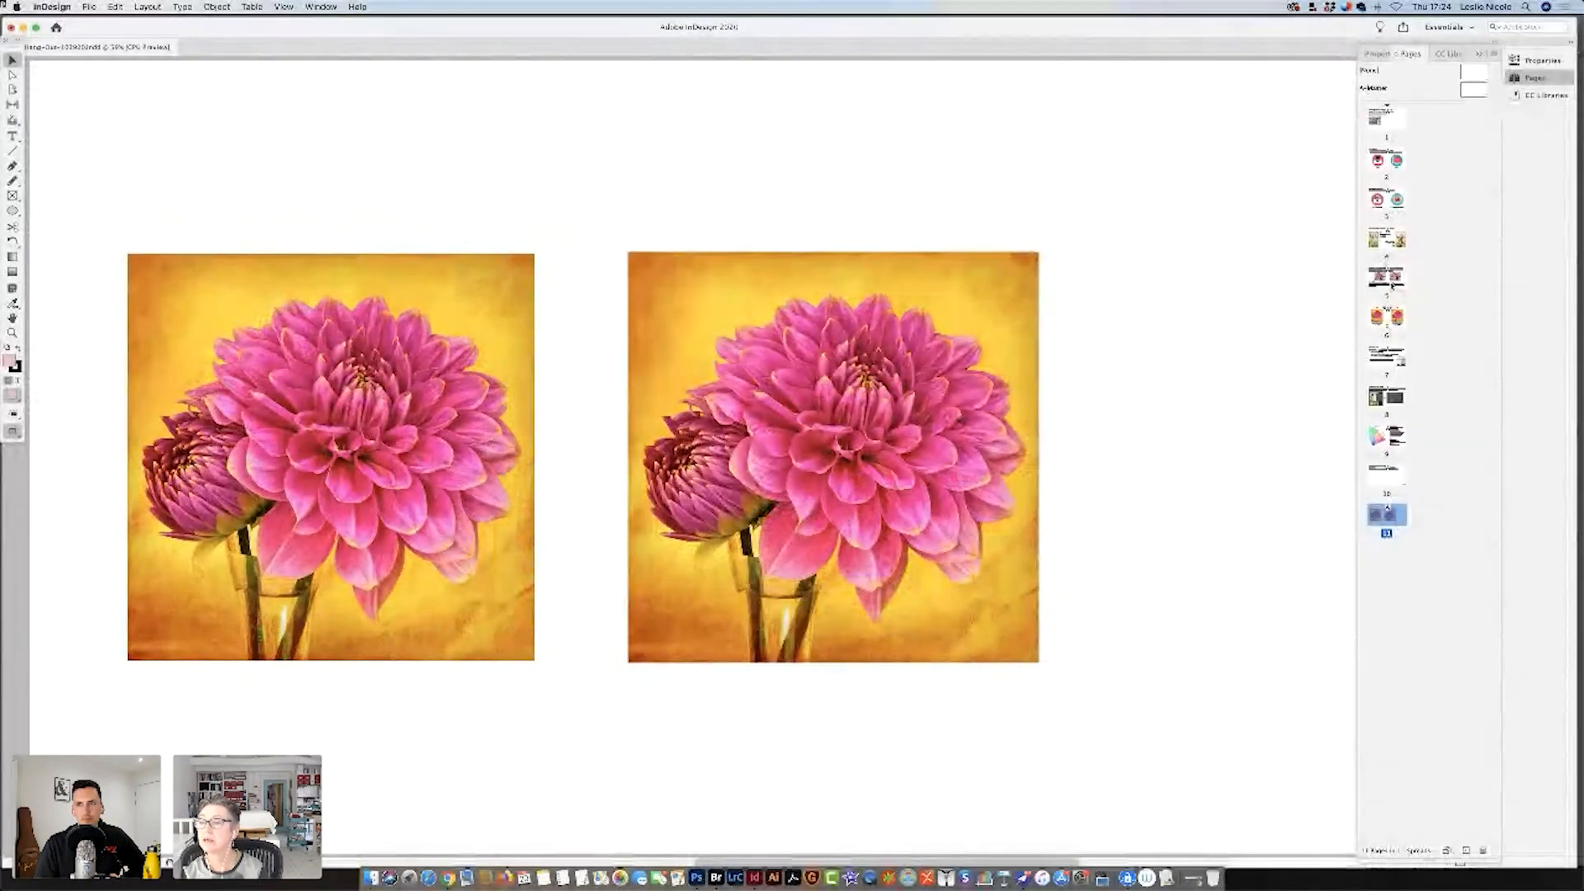
# Go to the "Which is the higher quality image?" page, start presentation mode and advance to the "Why 300 PPI?" slide.
pyautogui.click(1386, 318)
pyautogui.doubleClick(1386, 319)
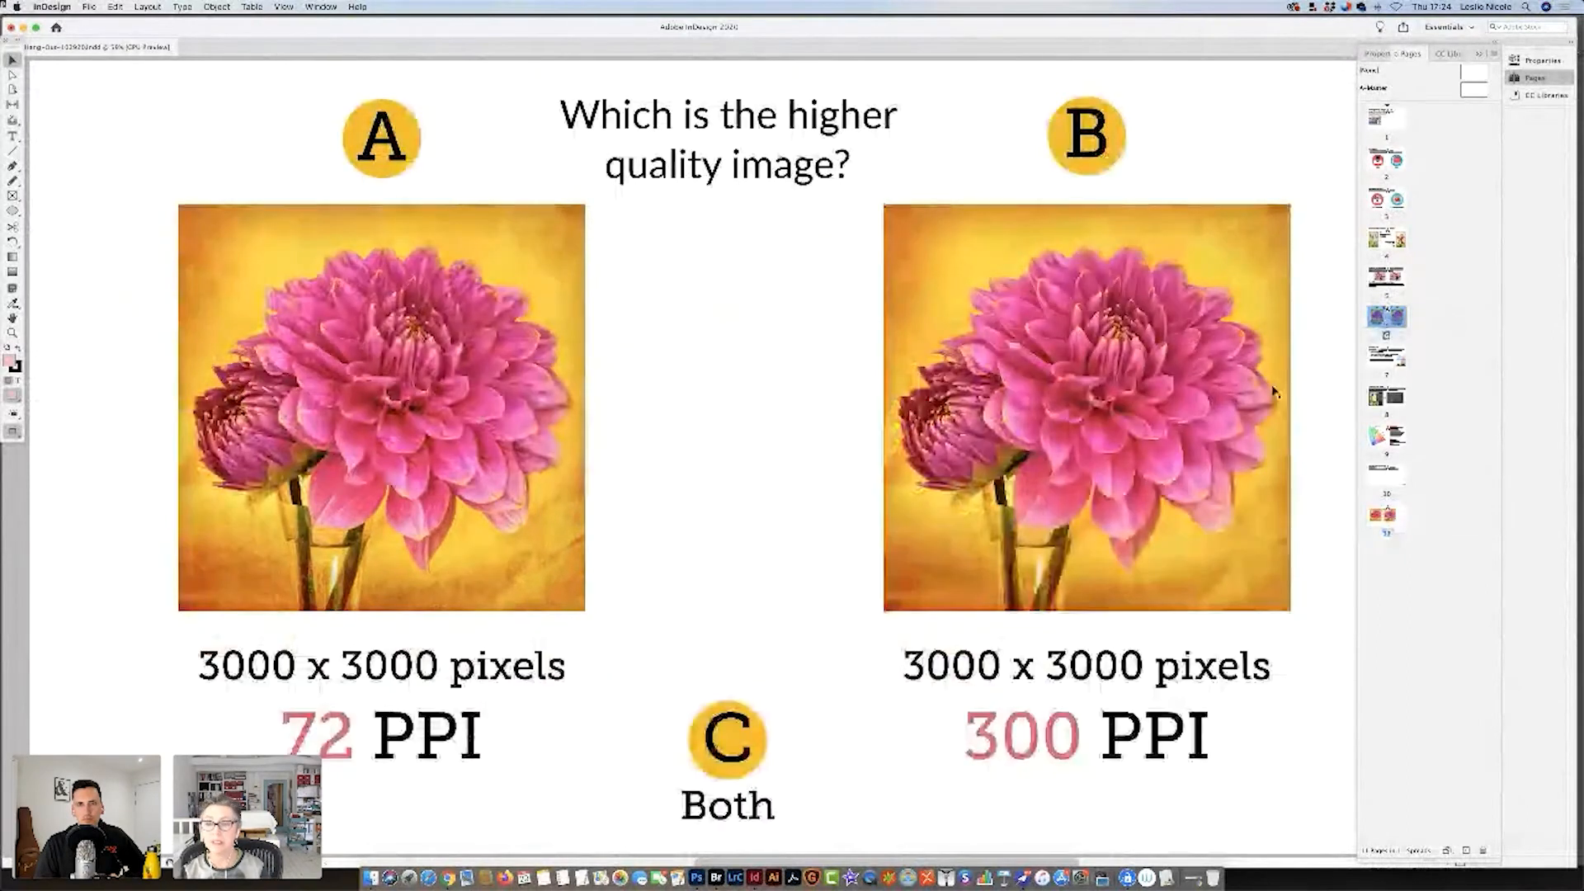
pyautogui.hotkey('shift', 'w')
pyautogui.press('Right')
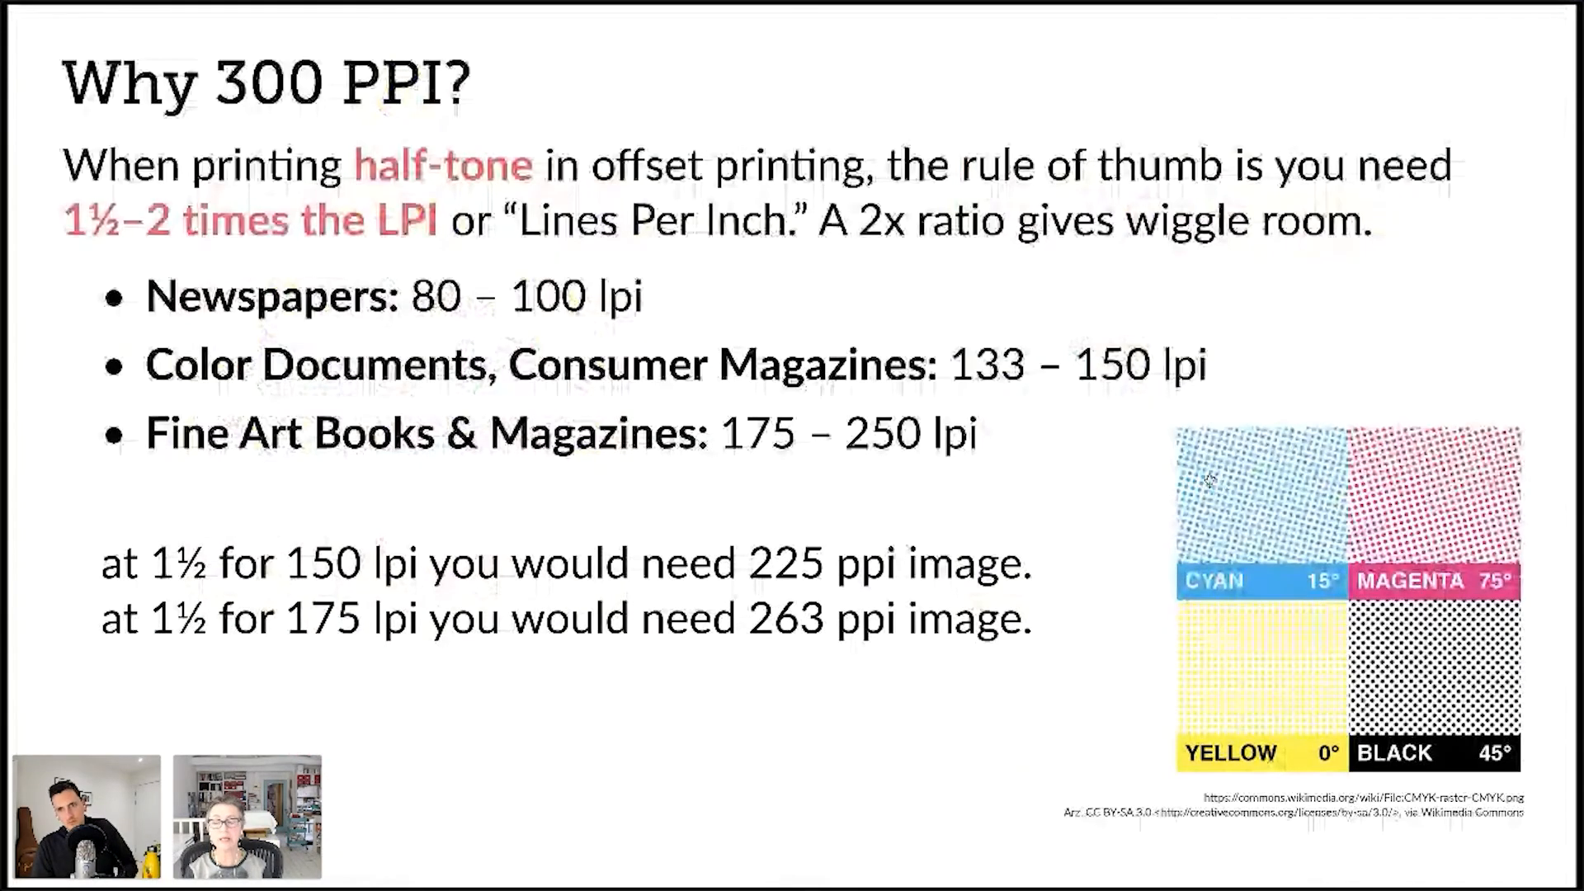
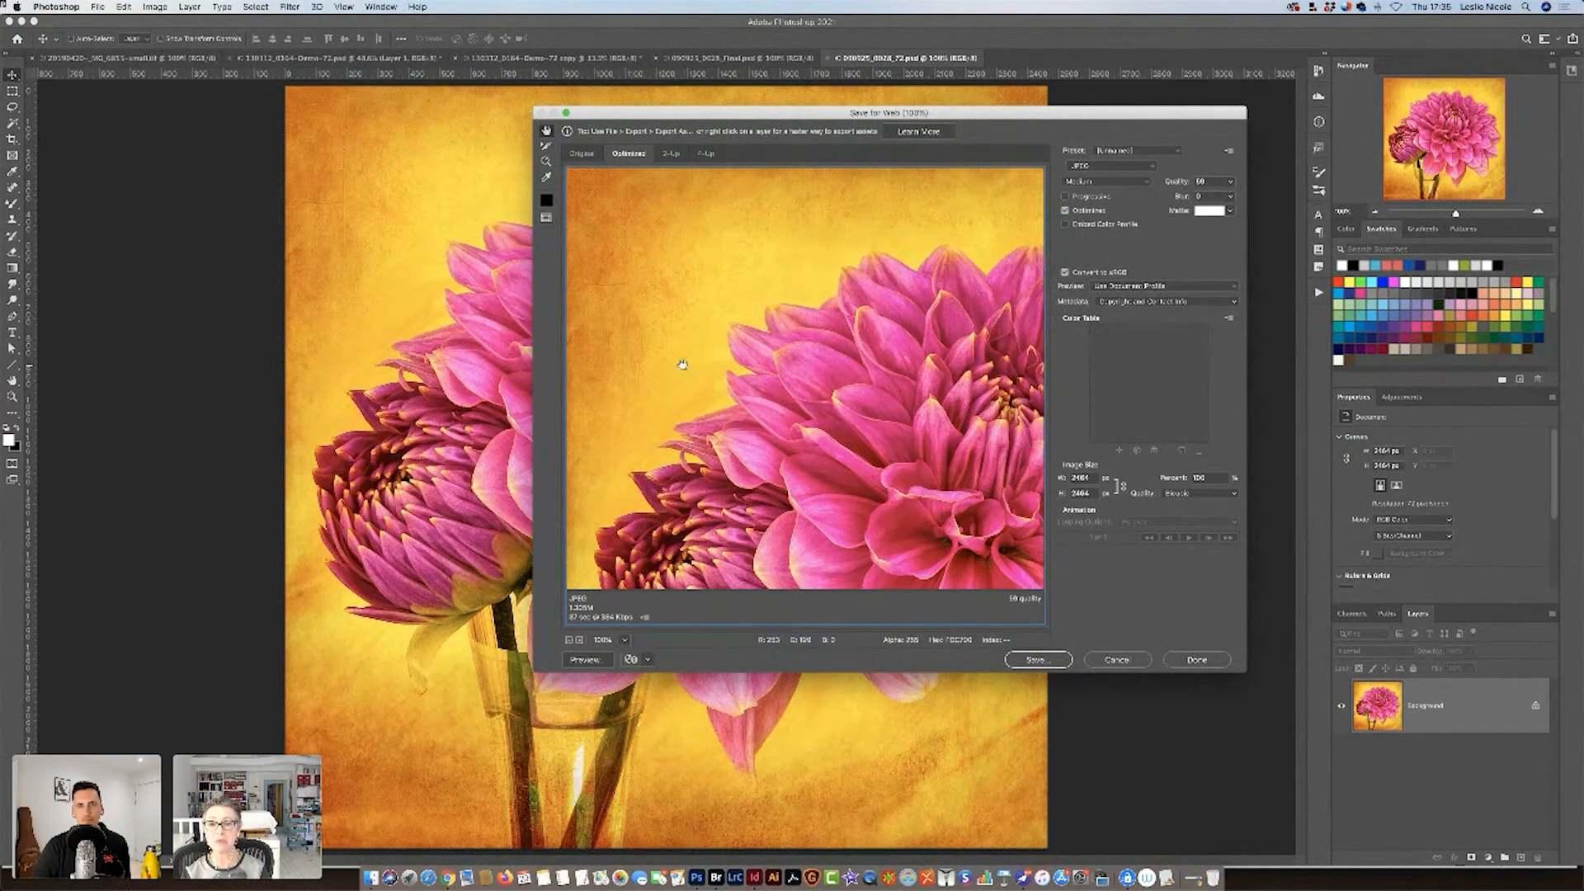
# Cancel the open web export and convert 090925_0028_72.psd to the Adobe RGB (1998) profile.
pyautogui.click(1127, 658)
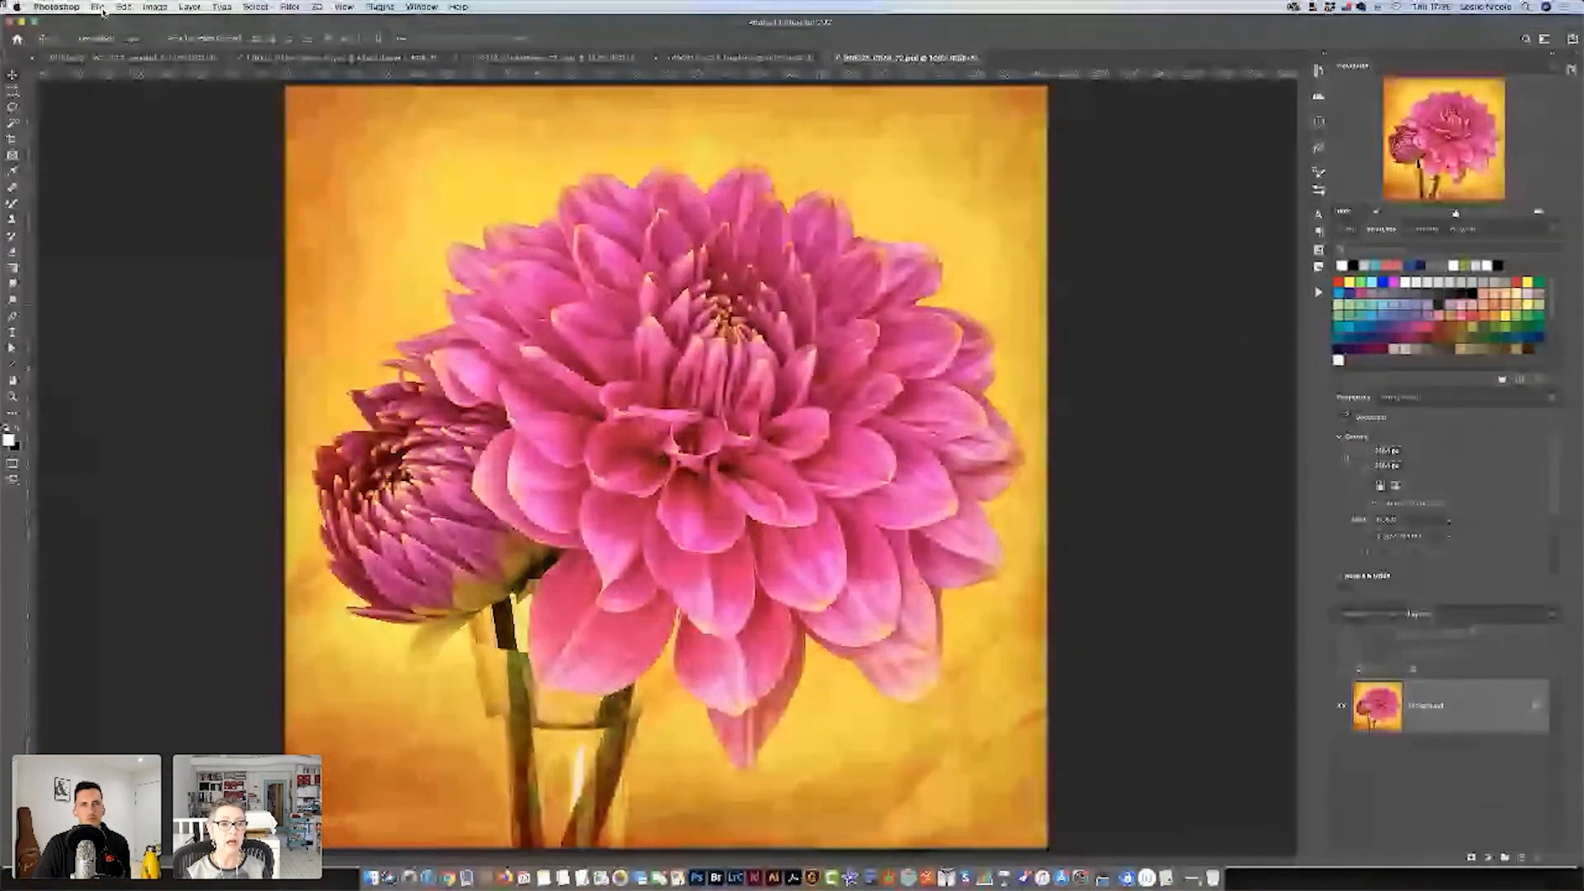
pyautogui.click(123, 7)
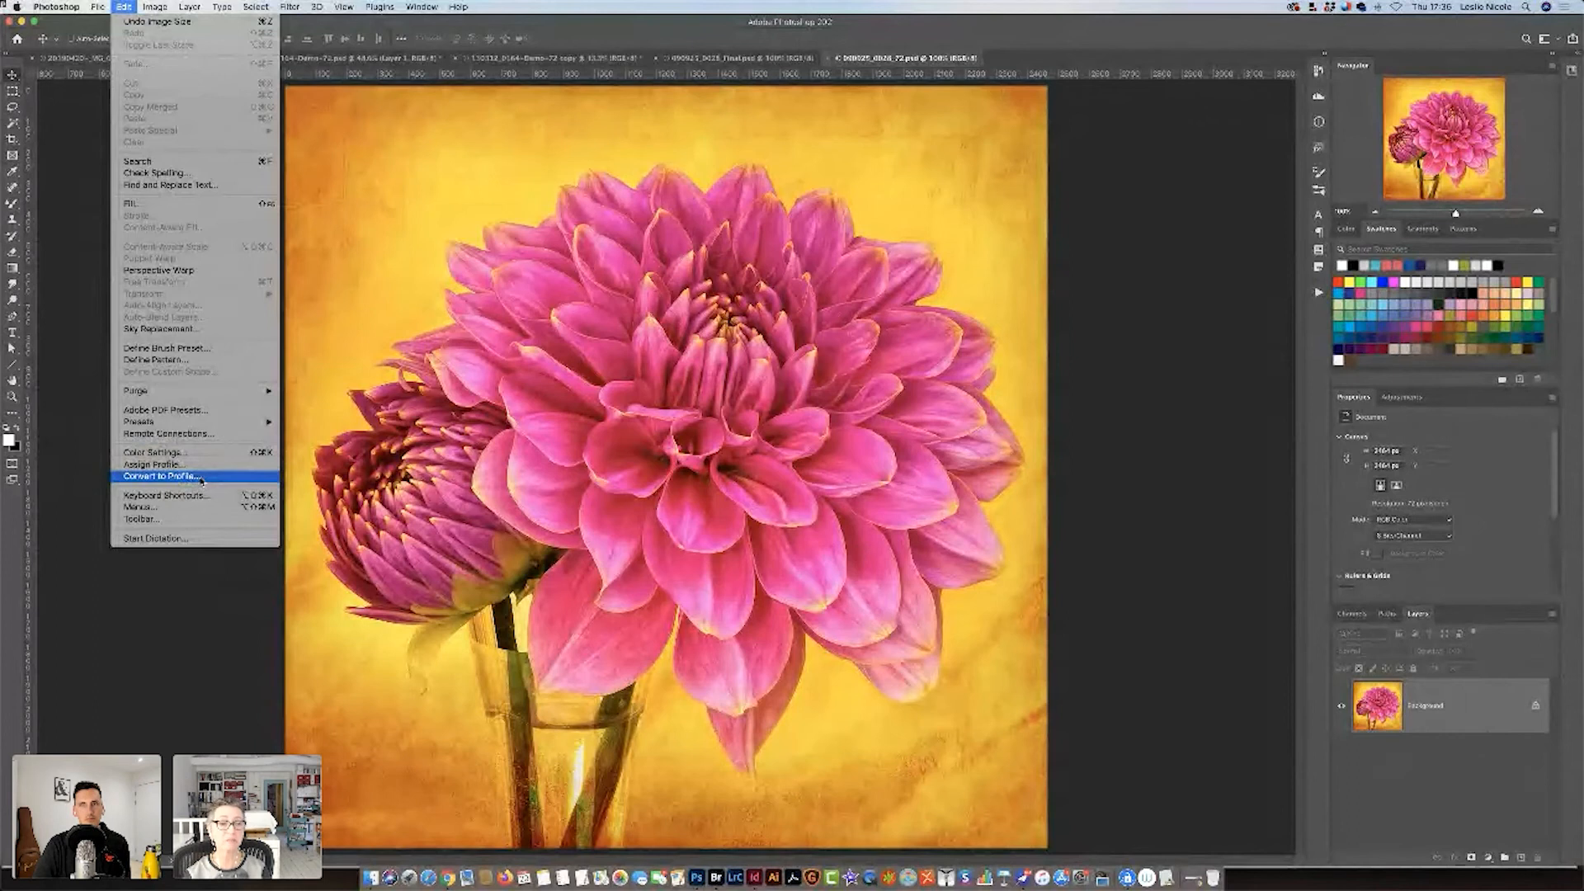
pyautogui.click(202, 478)
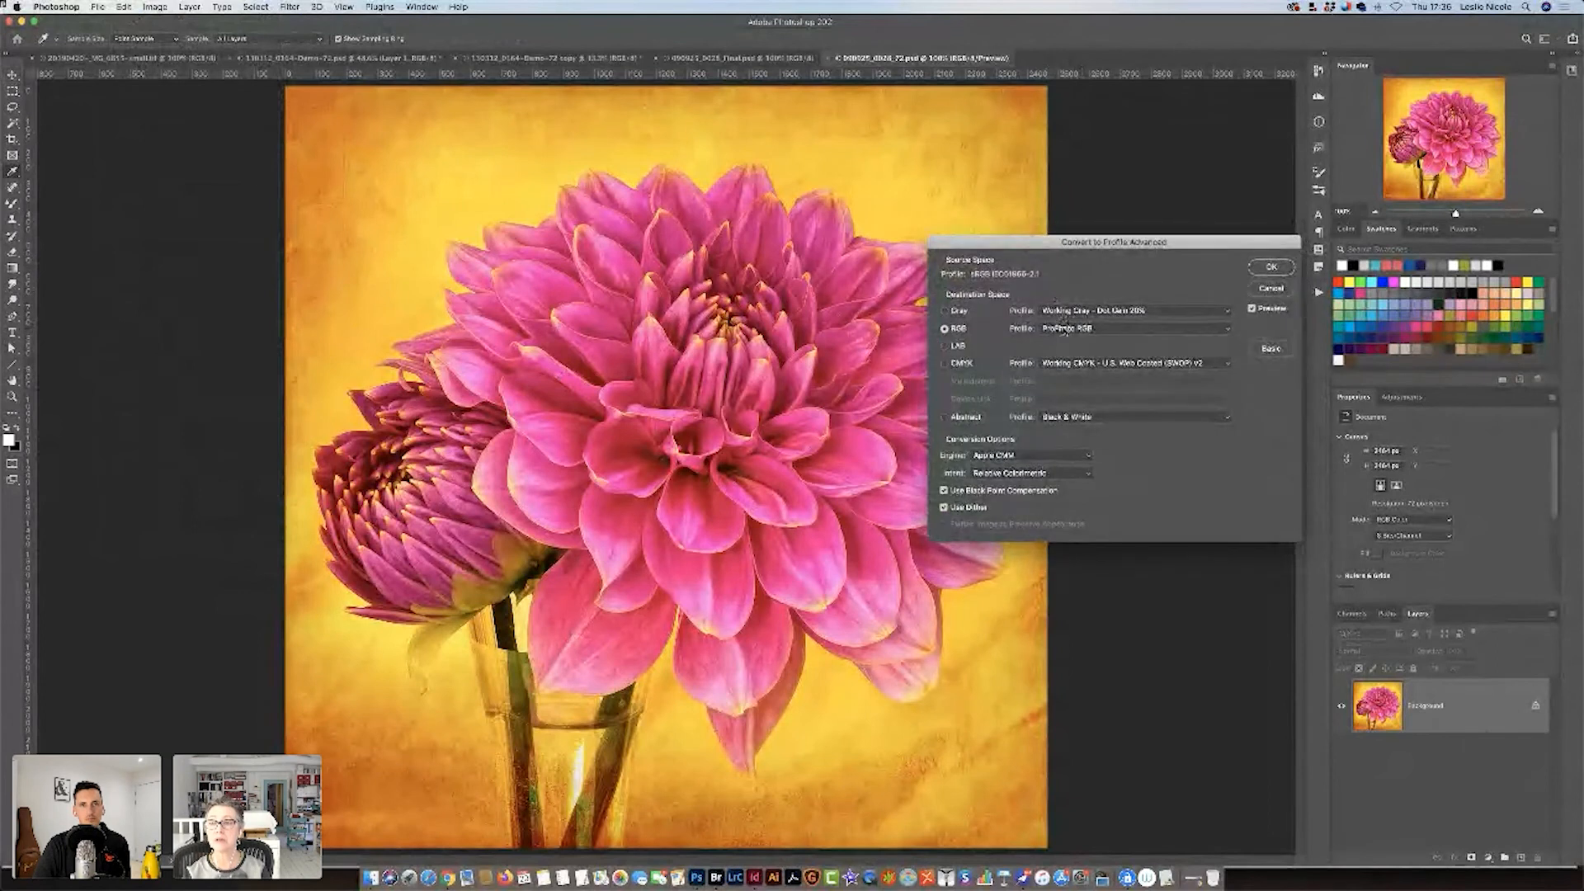
pyautogui.click(1063, 328)
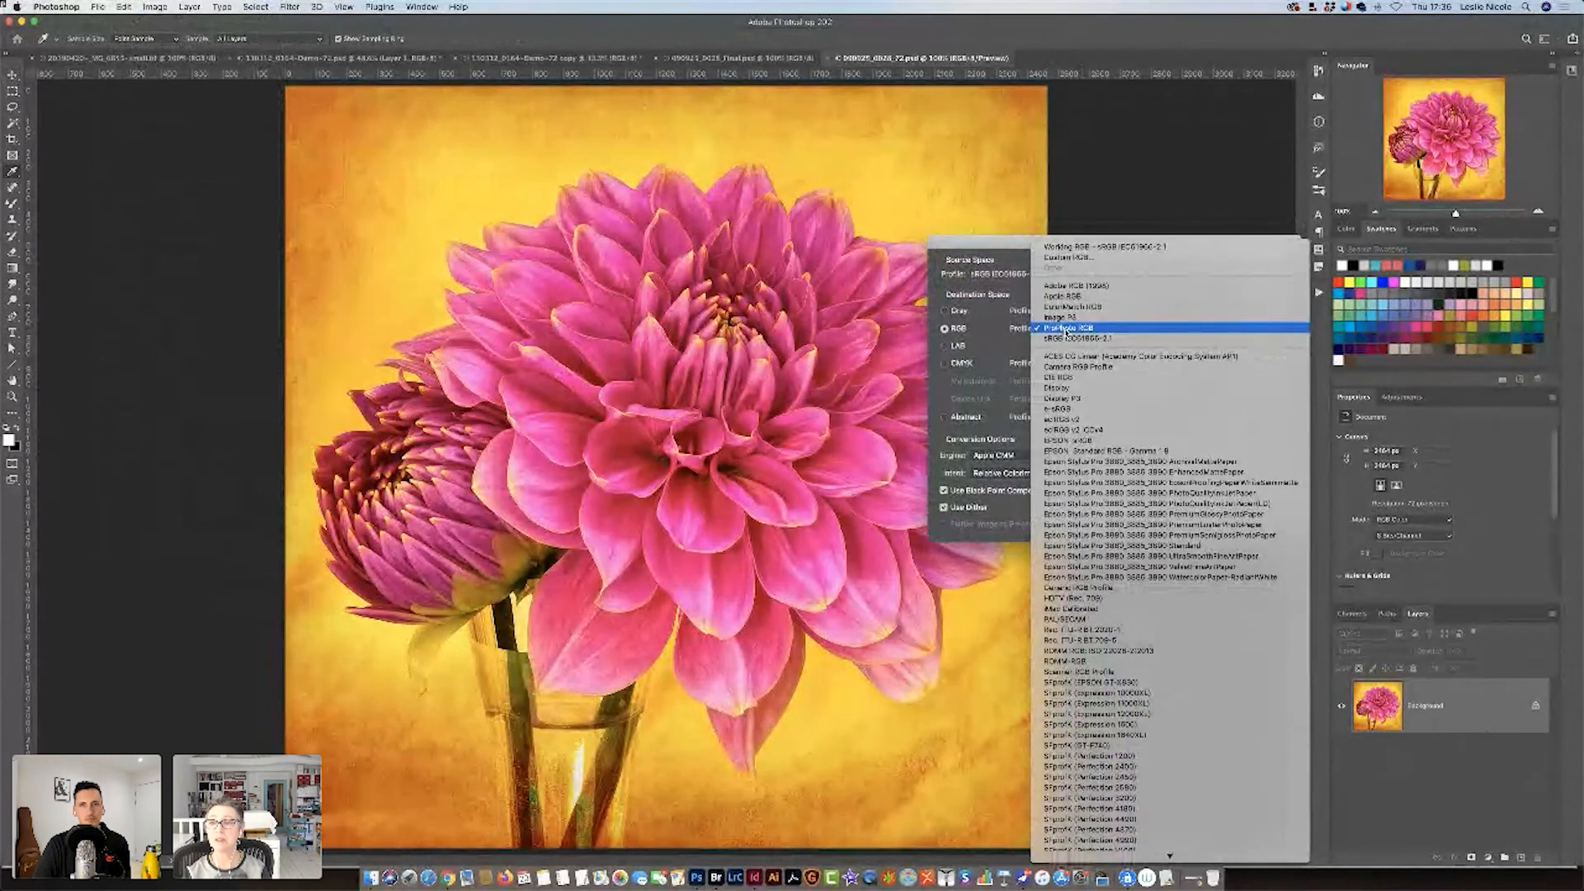
pyautogui.click(1098, 286)
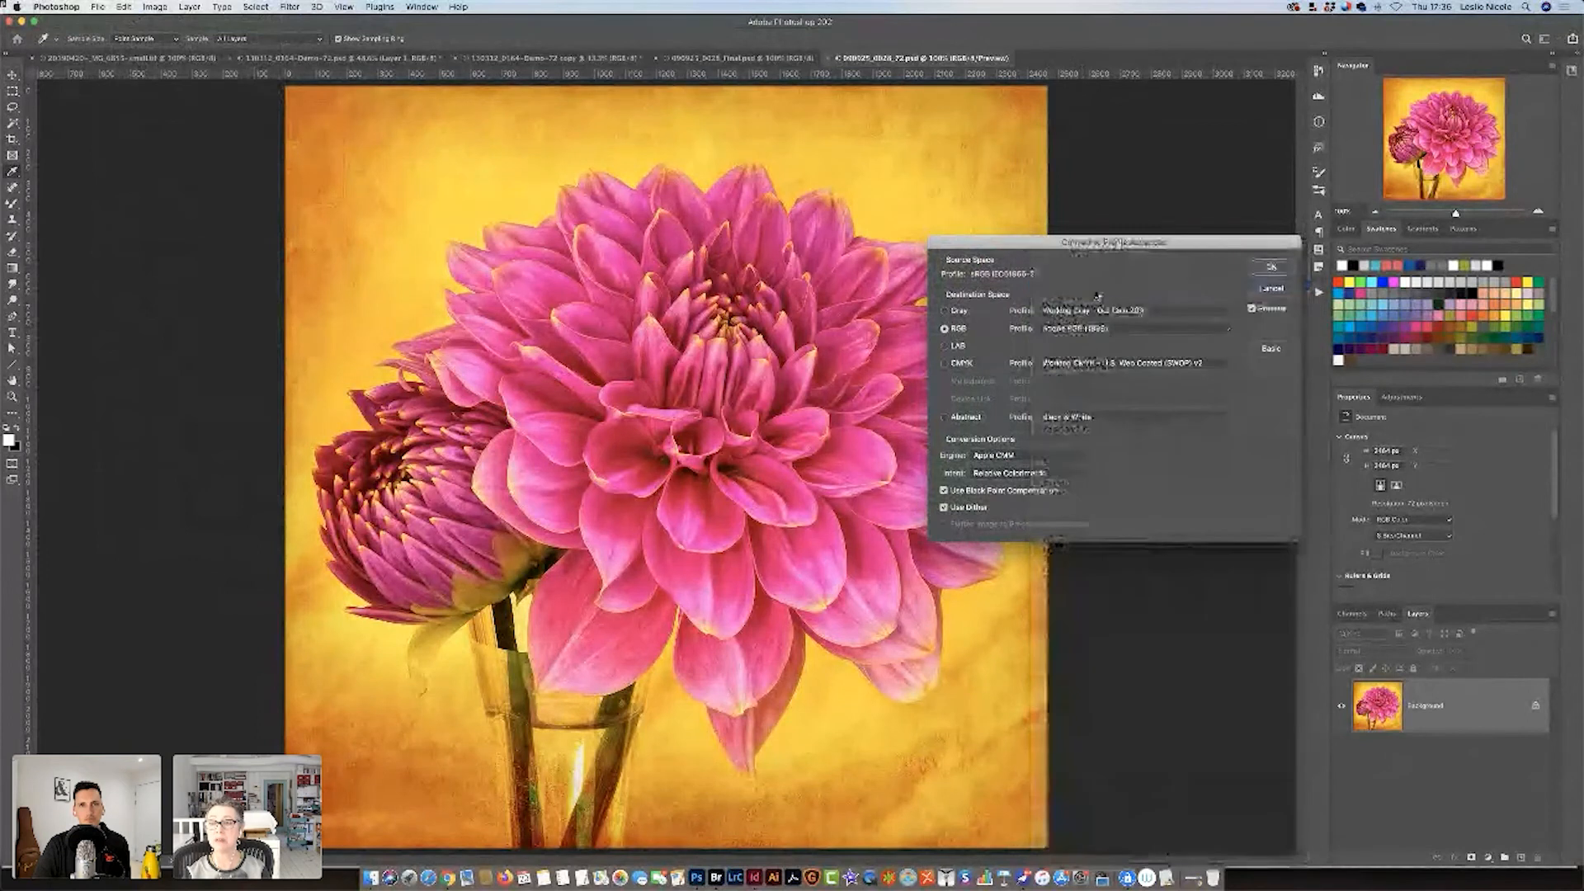
pyautogui.click(1268, 267)
pyautogui.press('v')
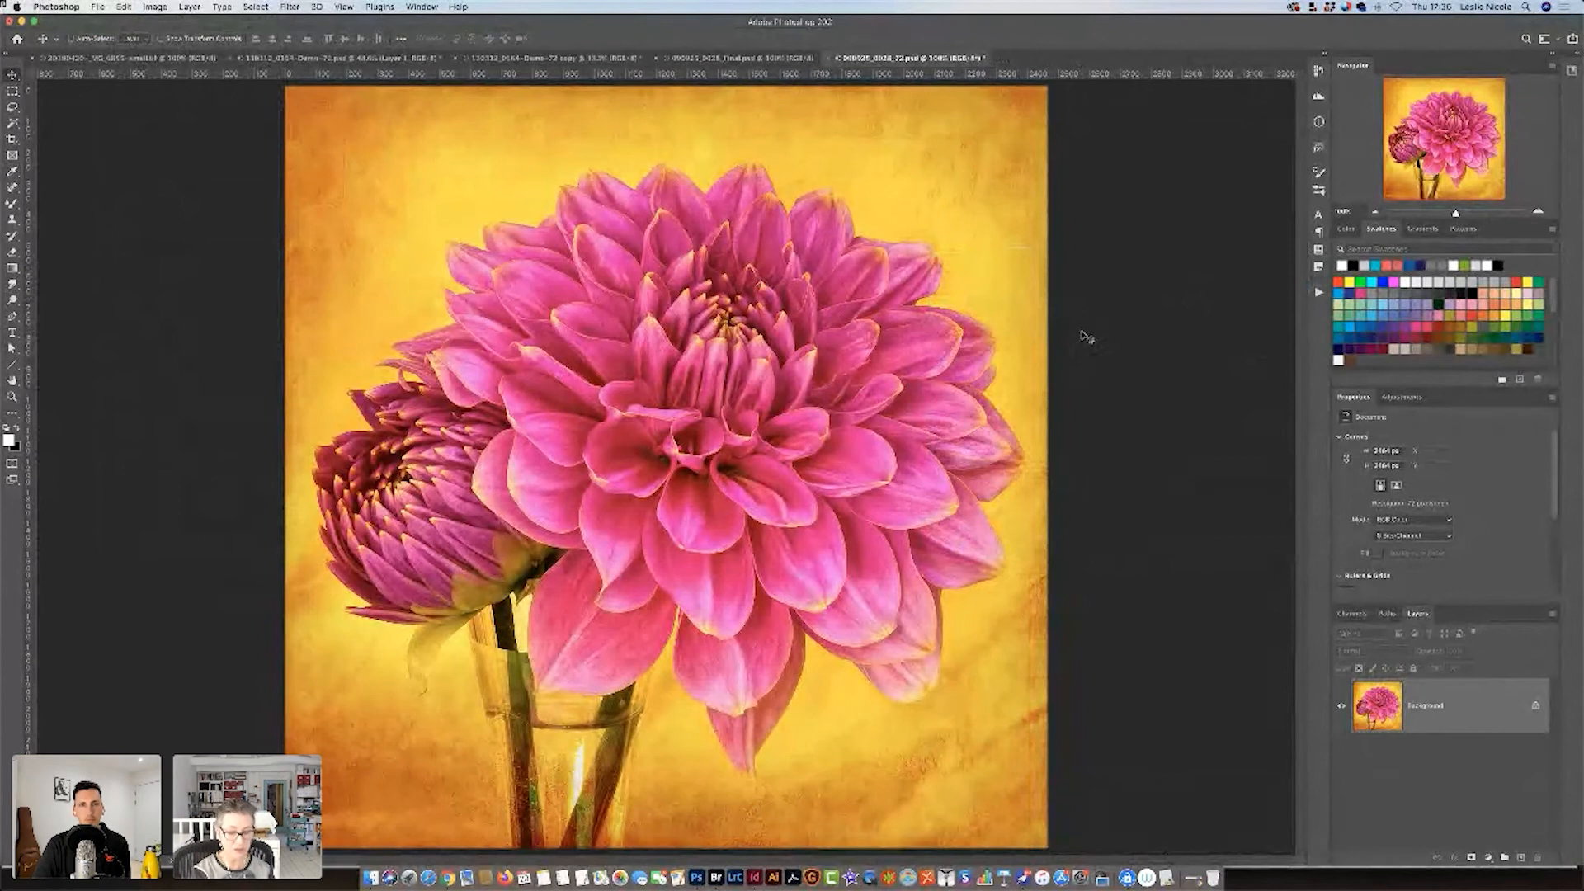
# Export the dahlia image for web as the JPEG 090925_0028_adobe-rgb.jpg, with conversion to sRGB turned off.
pyautogui.press('super+alt+shift+s')
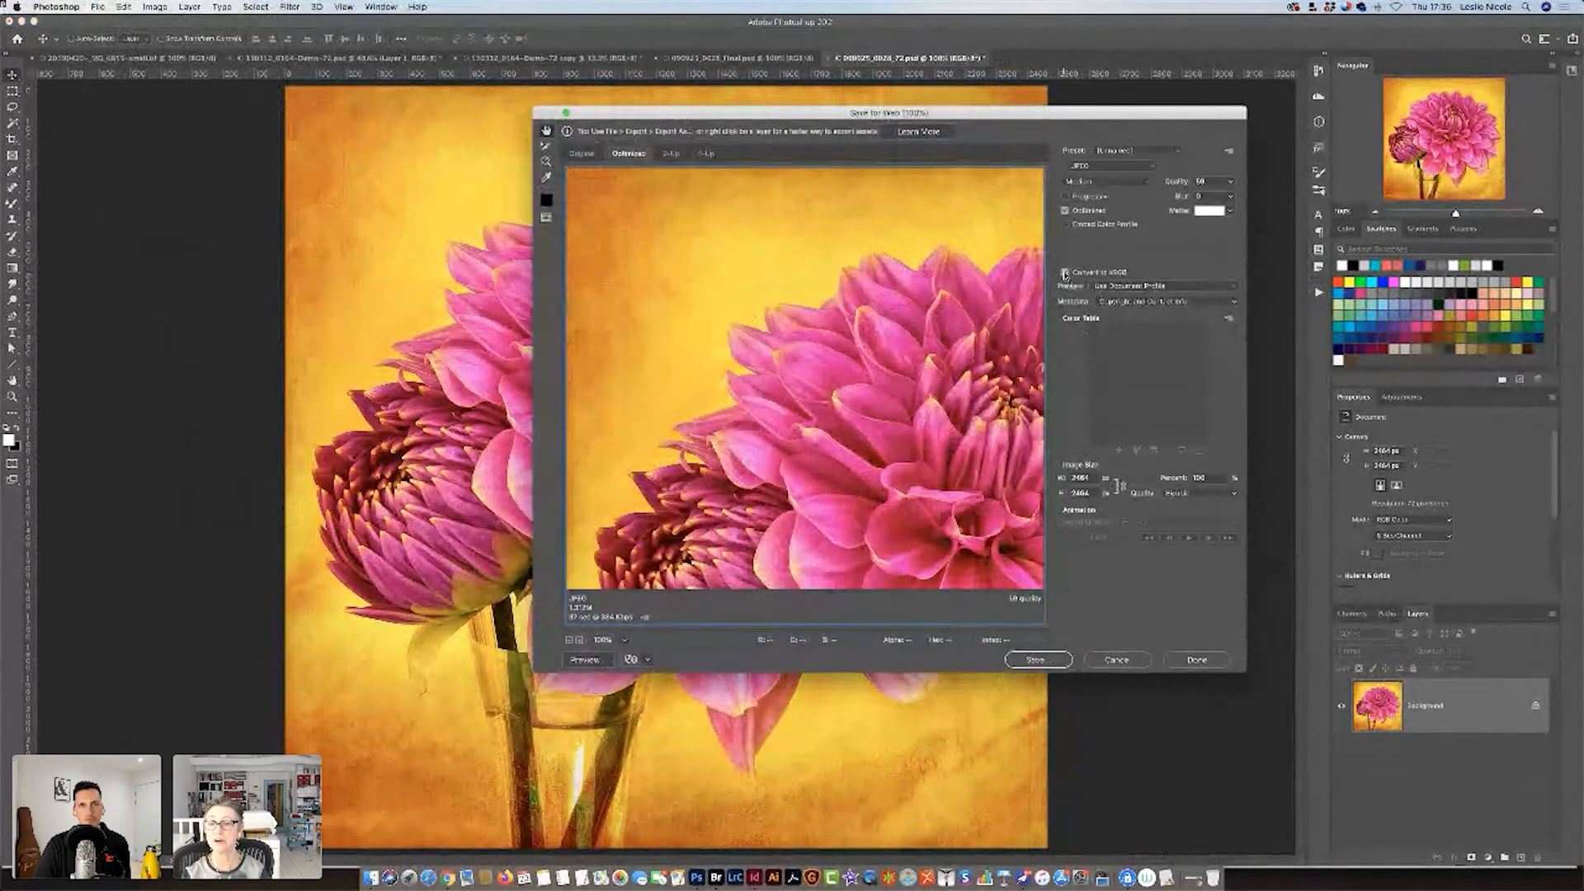
pyautogui.moveTo(986, 379); pyautogui.dragTo(830, 293)
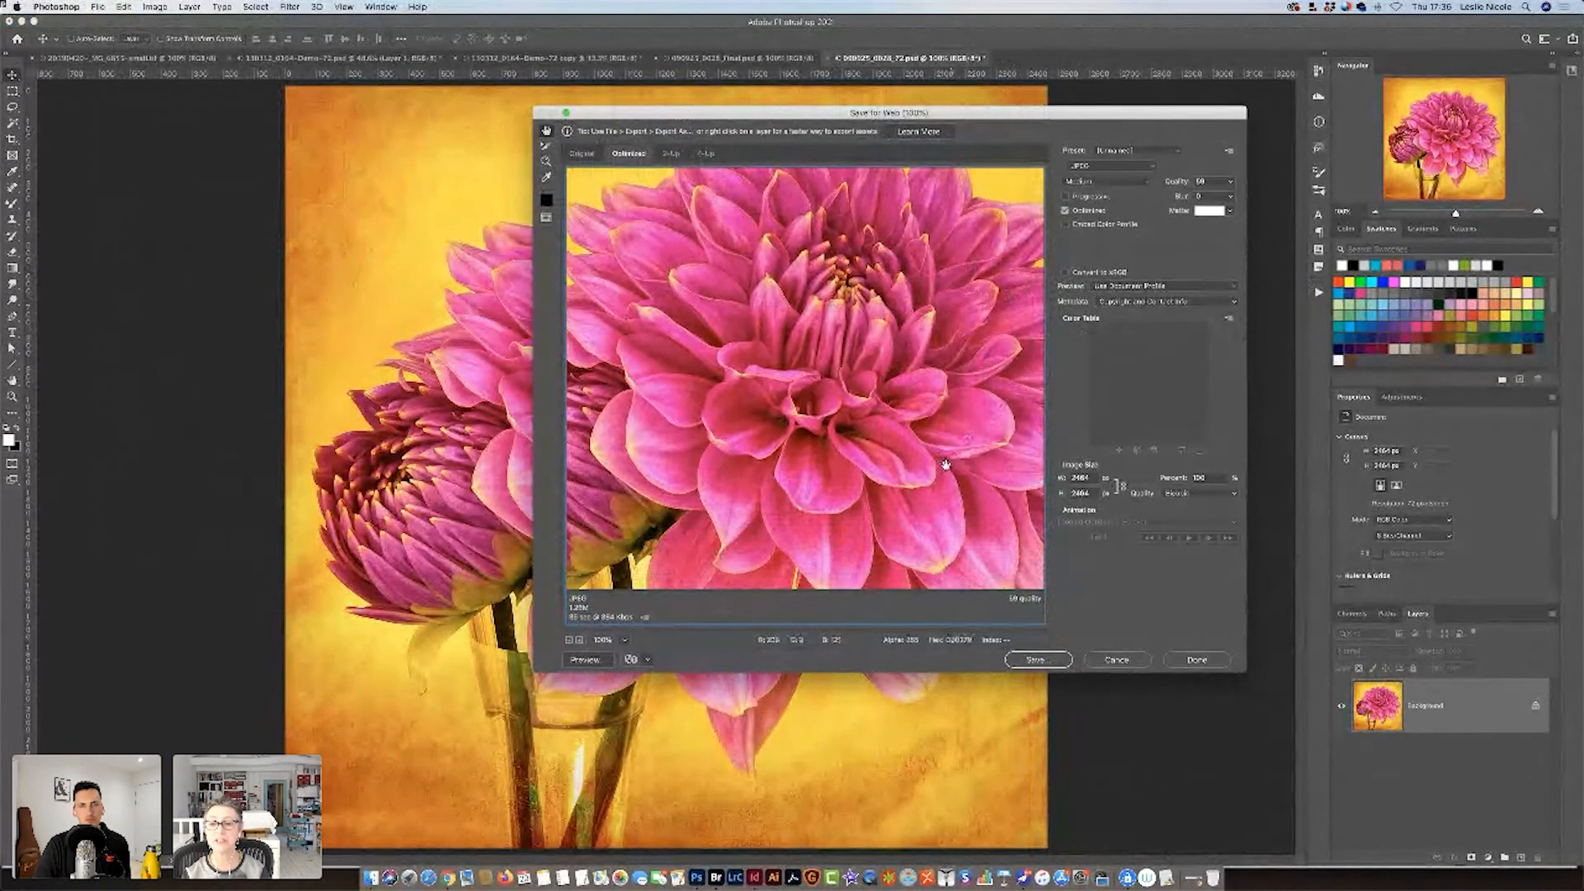
pyautogui.moveTo(945, 464); pyautogui.dragTo(947, 489)
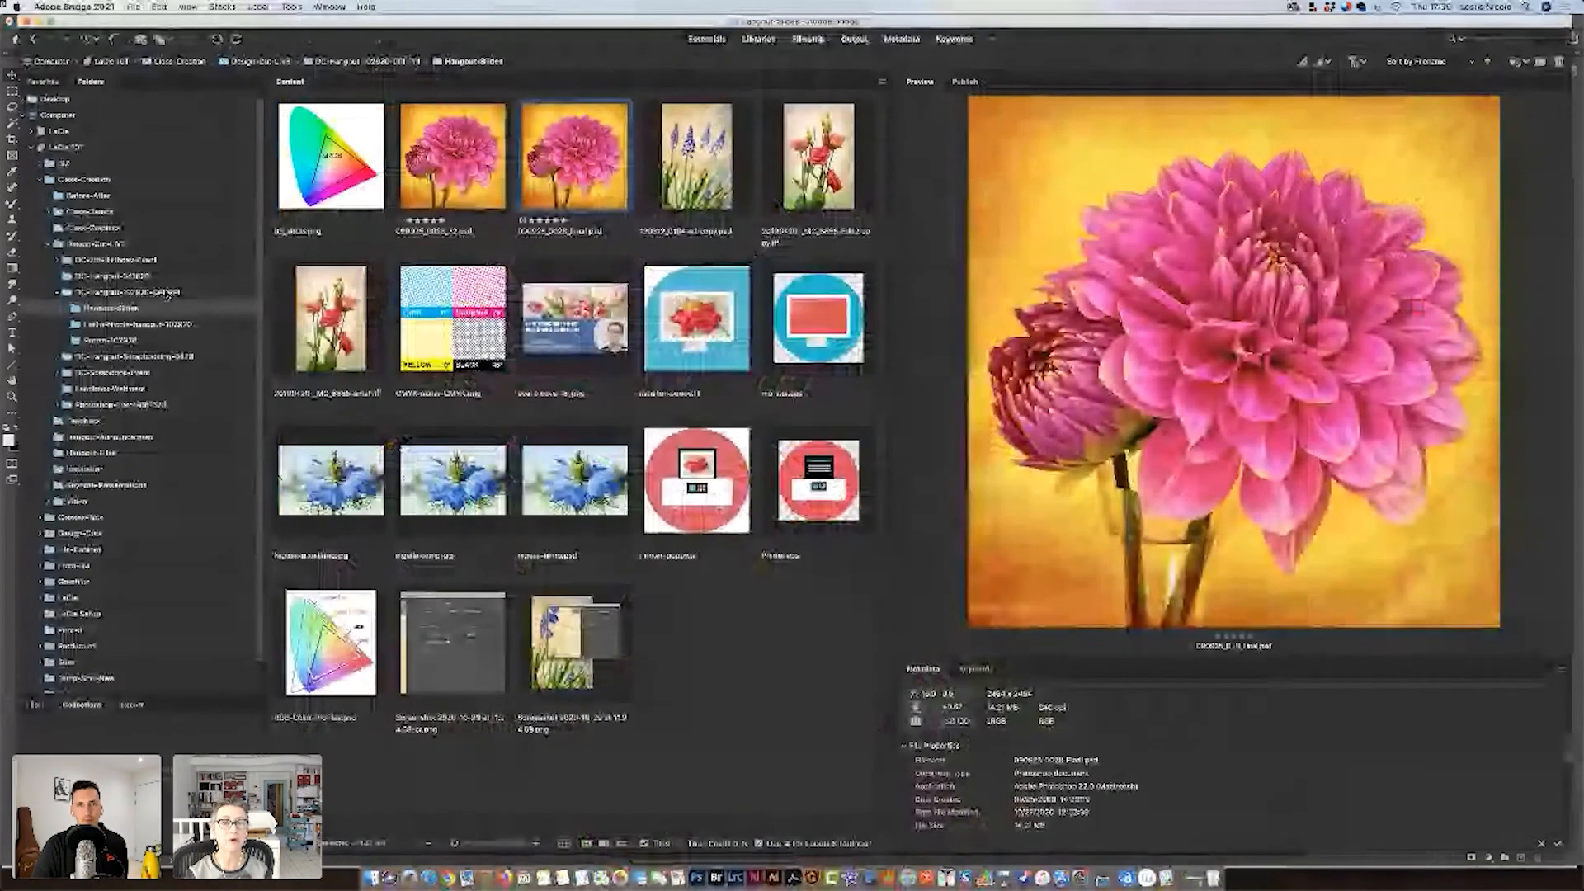
# Switch to Bridge, go to the parent folder of Hangout-Slides and open 090925_0028_adobe-rgb.jpg in Photoshop.
pyautogui.click(167, 293)
pyautogui.click(332, 181)
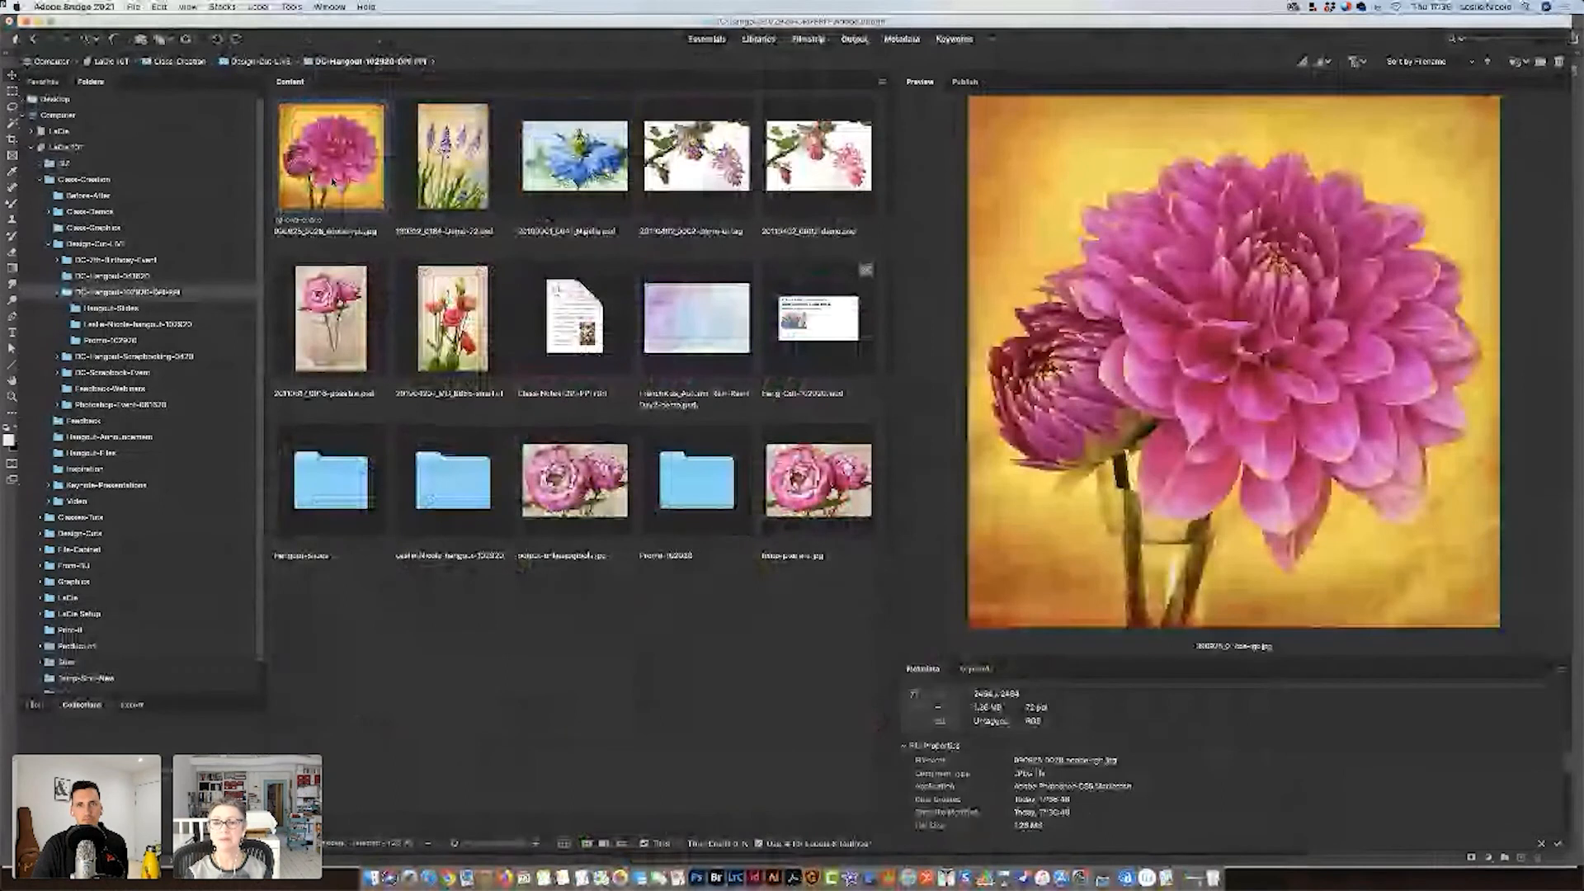
pyautogui.doubleClick(333, 182)
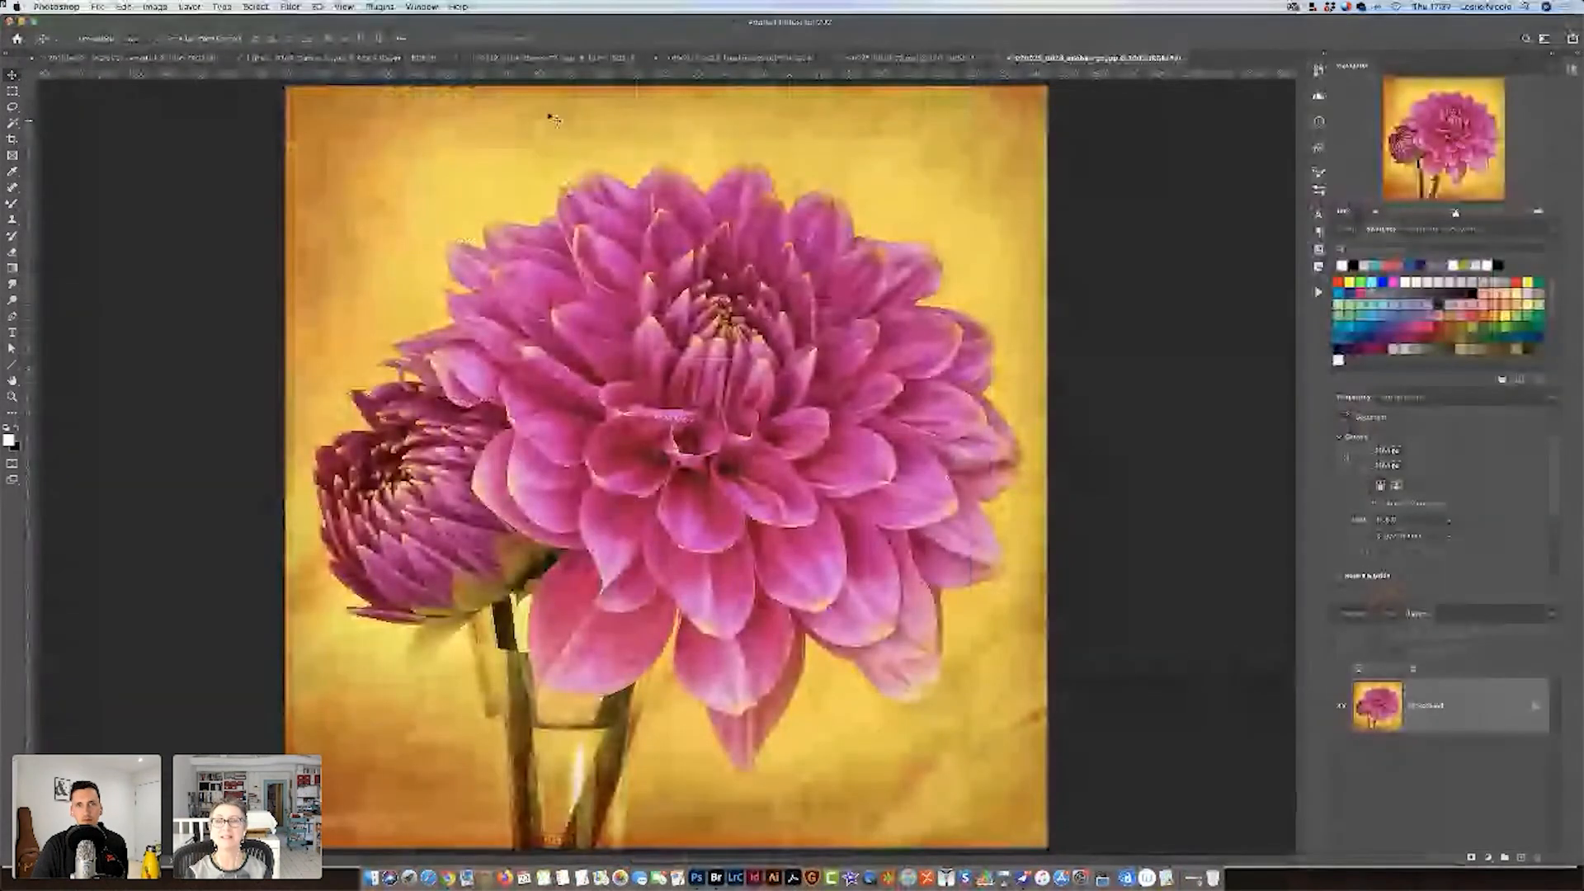
# Compare the colors of 090925_0028_72.psd and 090925_0028_adobe-rgb.jpg by alternating between the two documents.
pyautogui.click(885, 59)
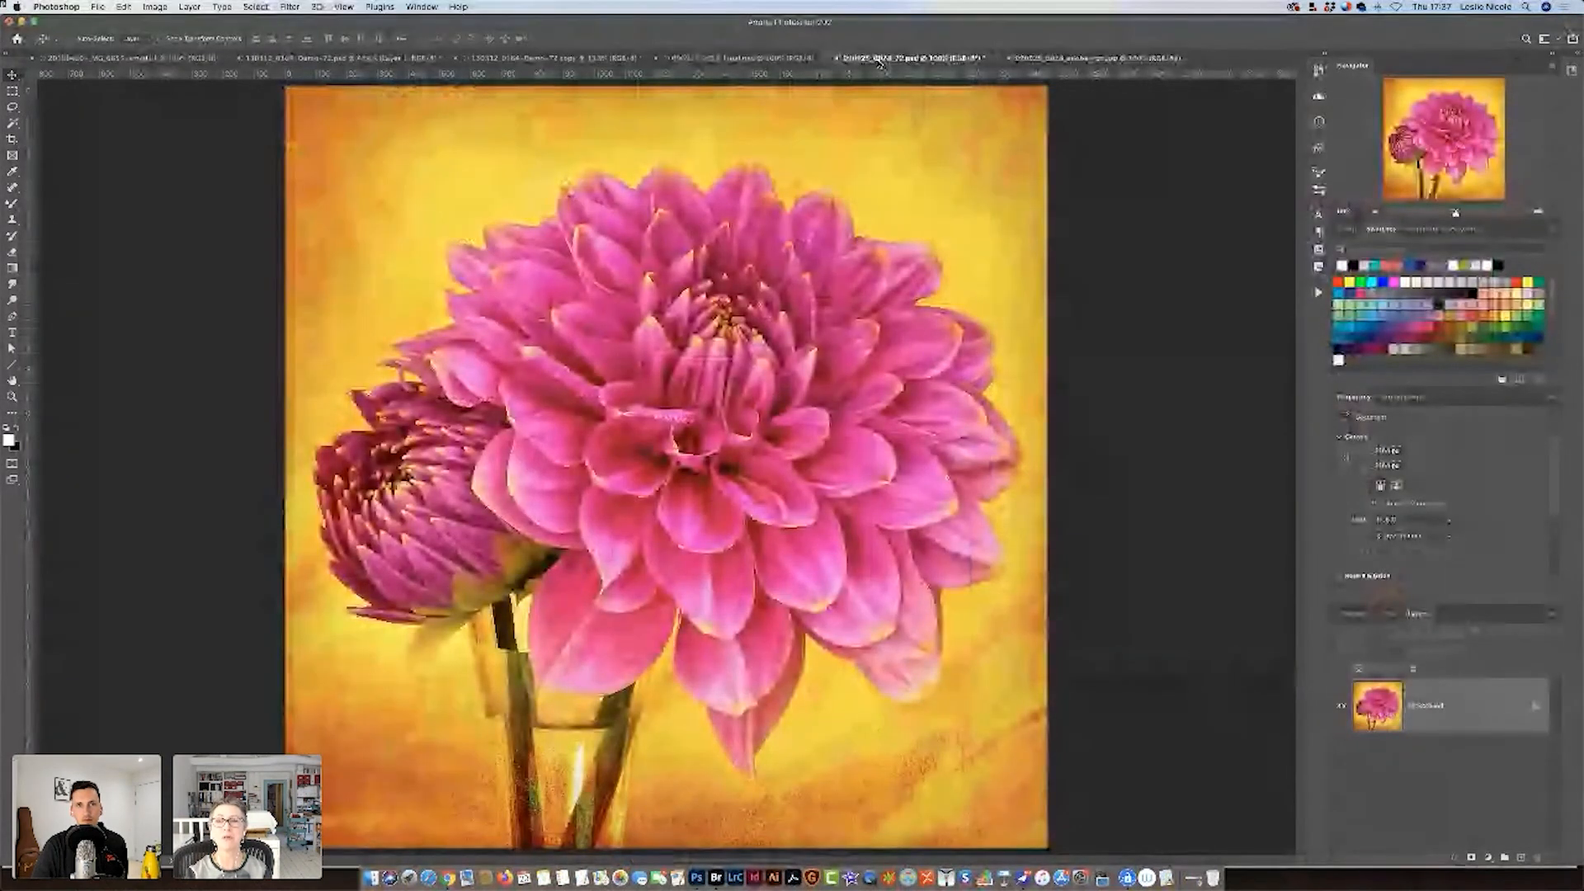
pyautogui.click(1021, 60)
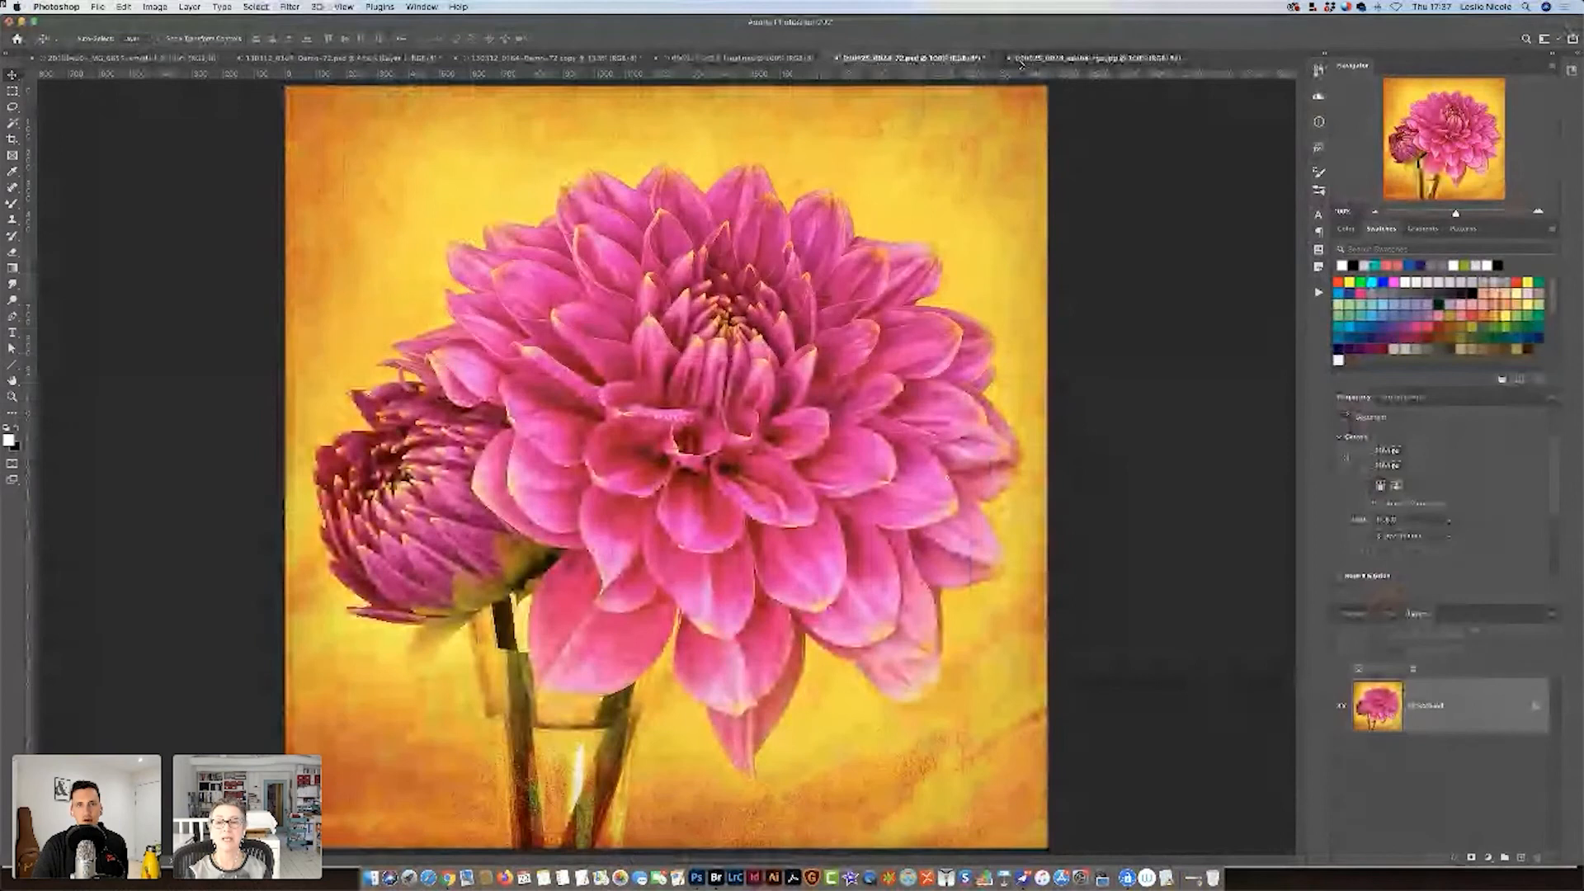
pyautogui.click(1016, 61)
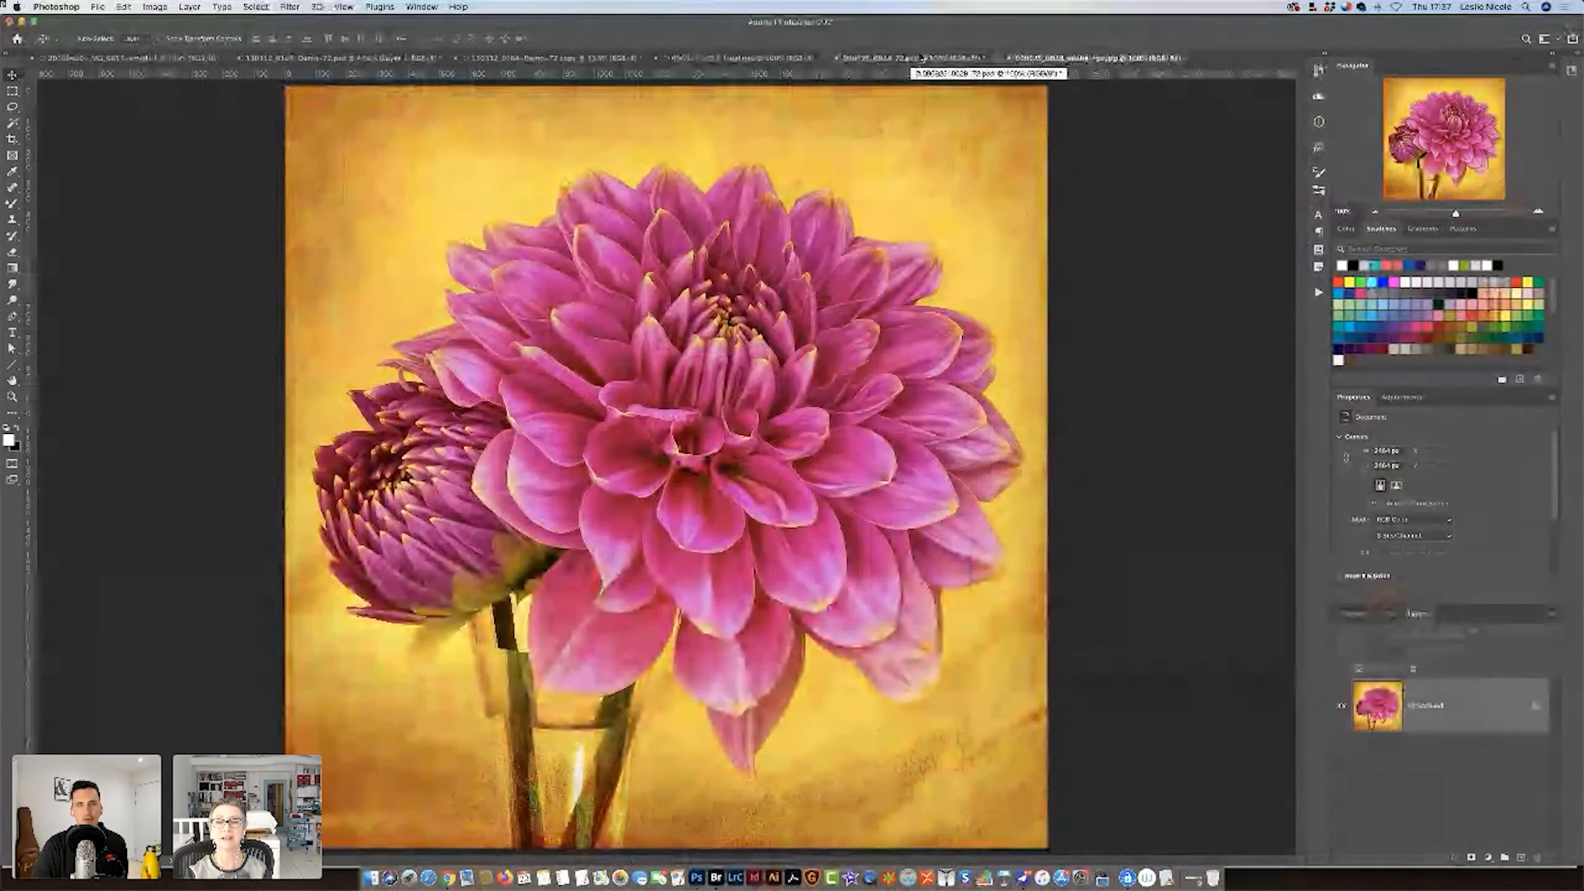
pyautogui.click(922, 58)
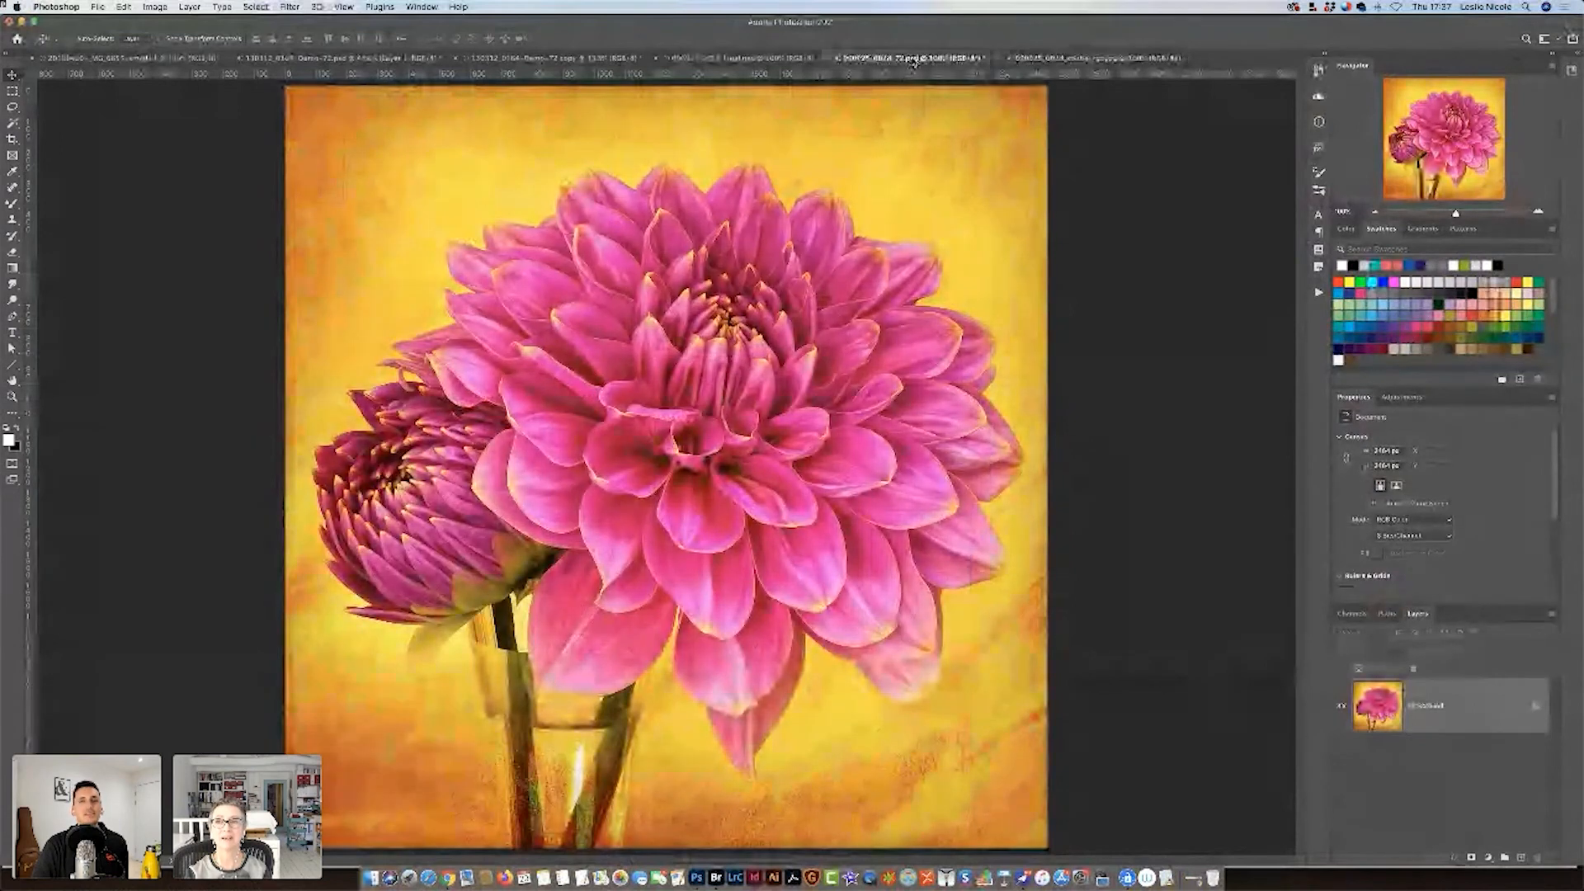
pyautogui.click(1033, 61)
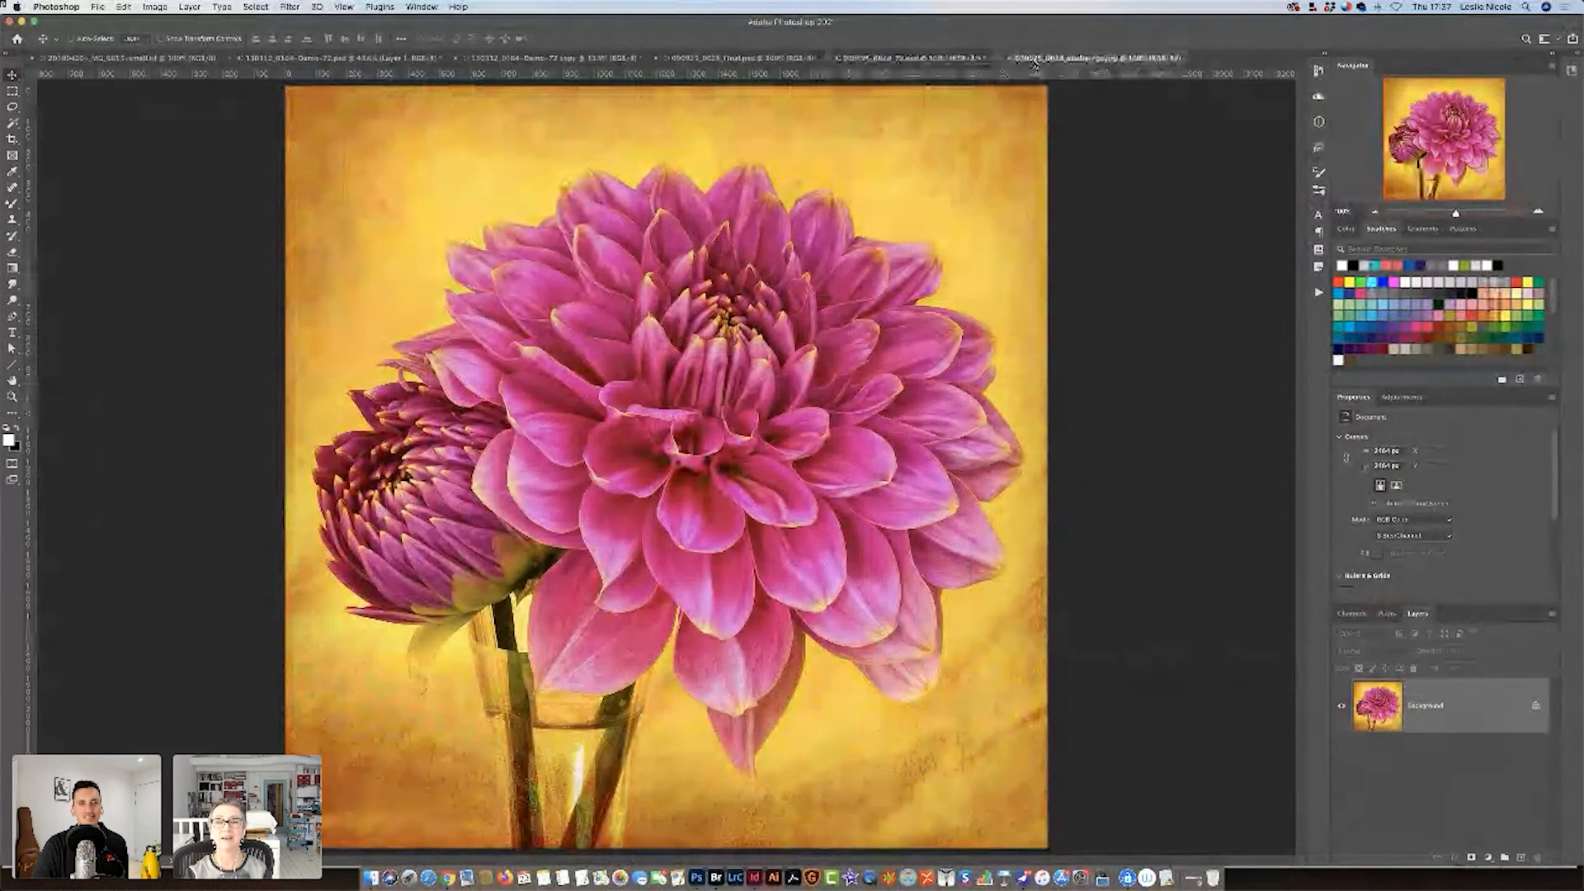
pyautogui.click(912, 58)
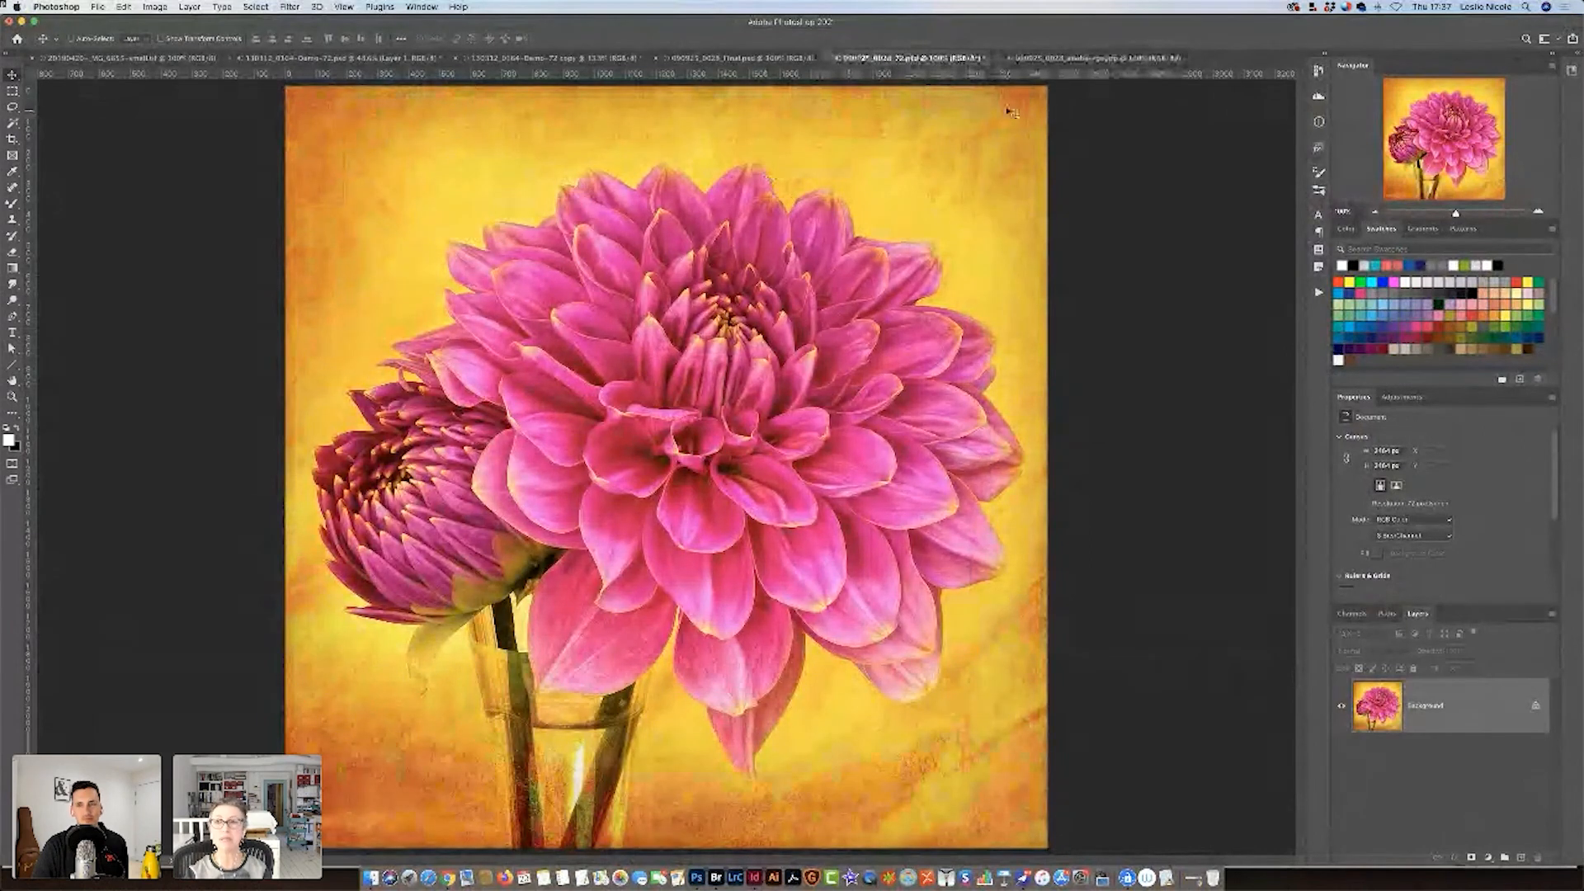
pyautogui.click(1043, 61)
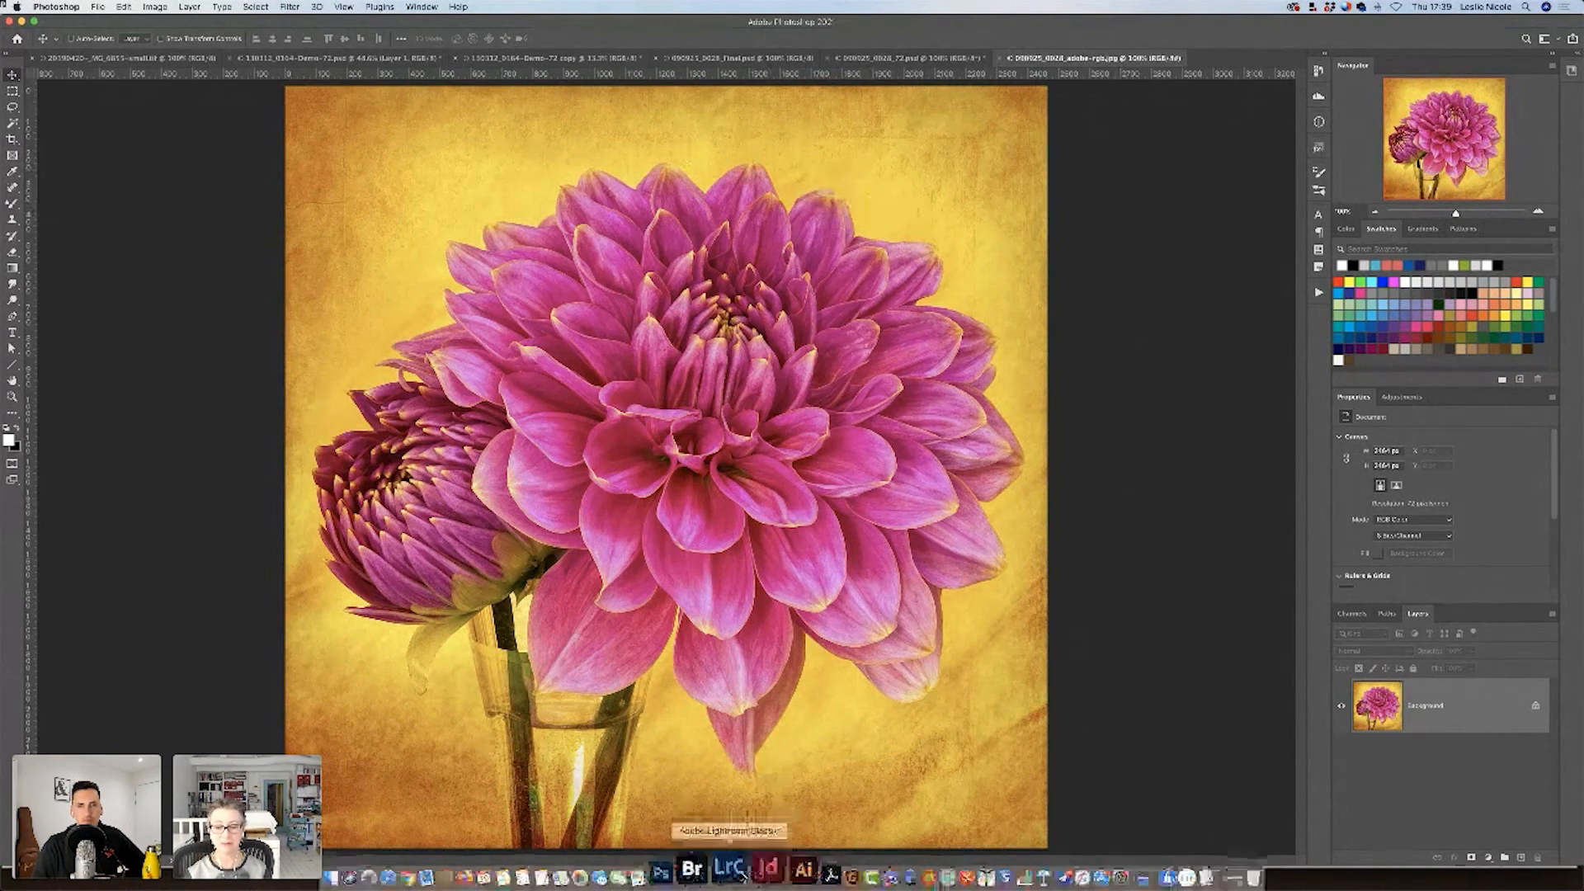
# Switch to InDesign and show the color spaces slide with the ProPhoto RGB, Adobe RGB, sRGB and CMYK gamuts in presentation mode.
pyautogui.click(763, 853)
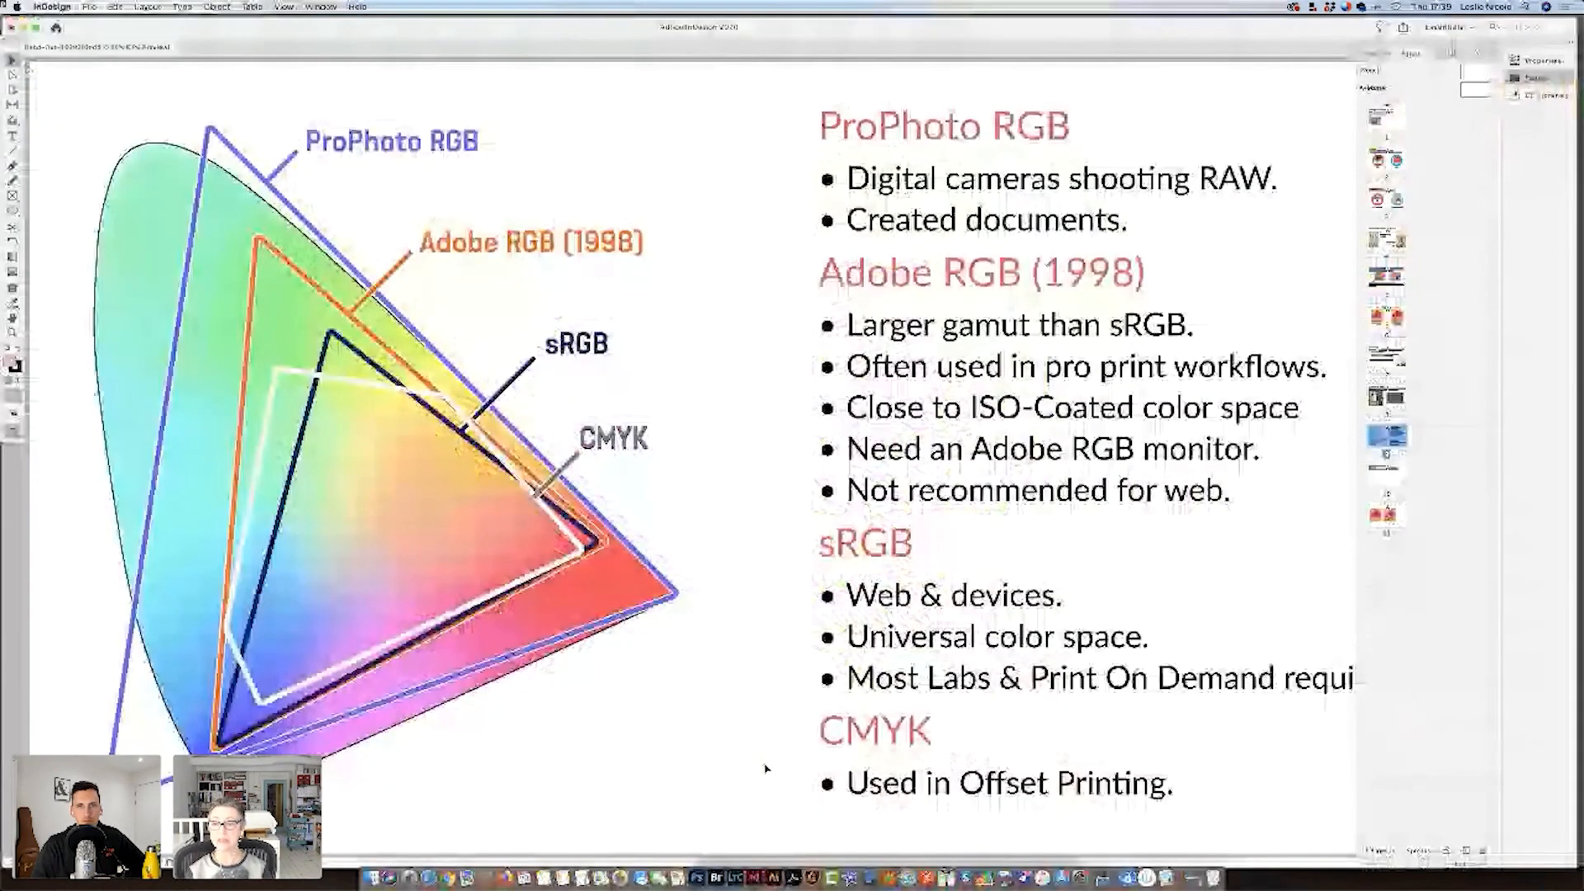
pyautogui.hotkey('shift', 'w')
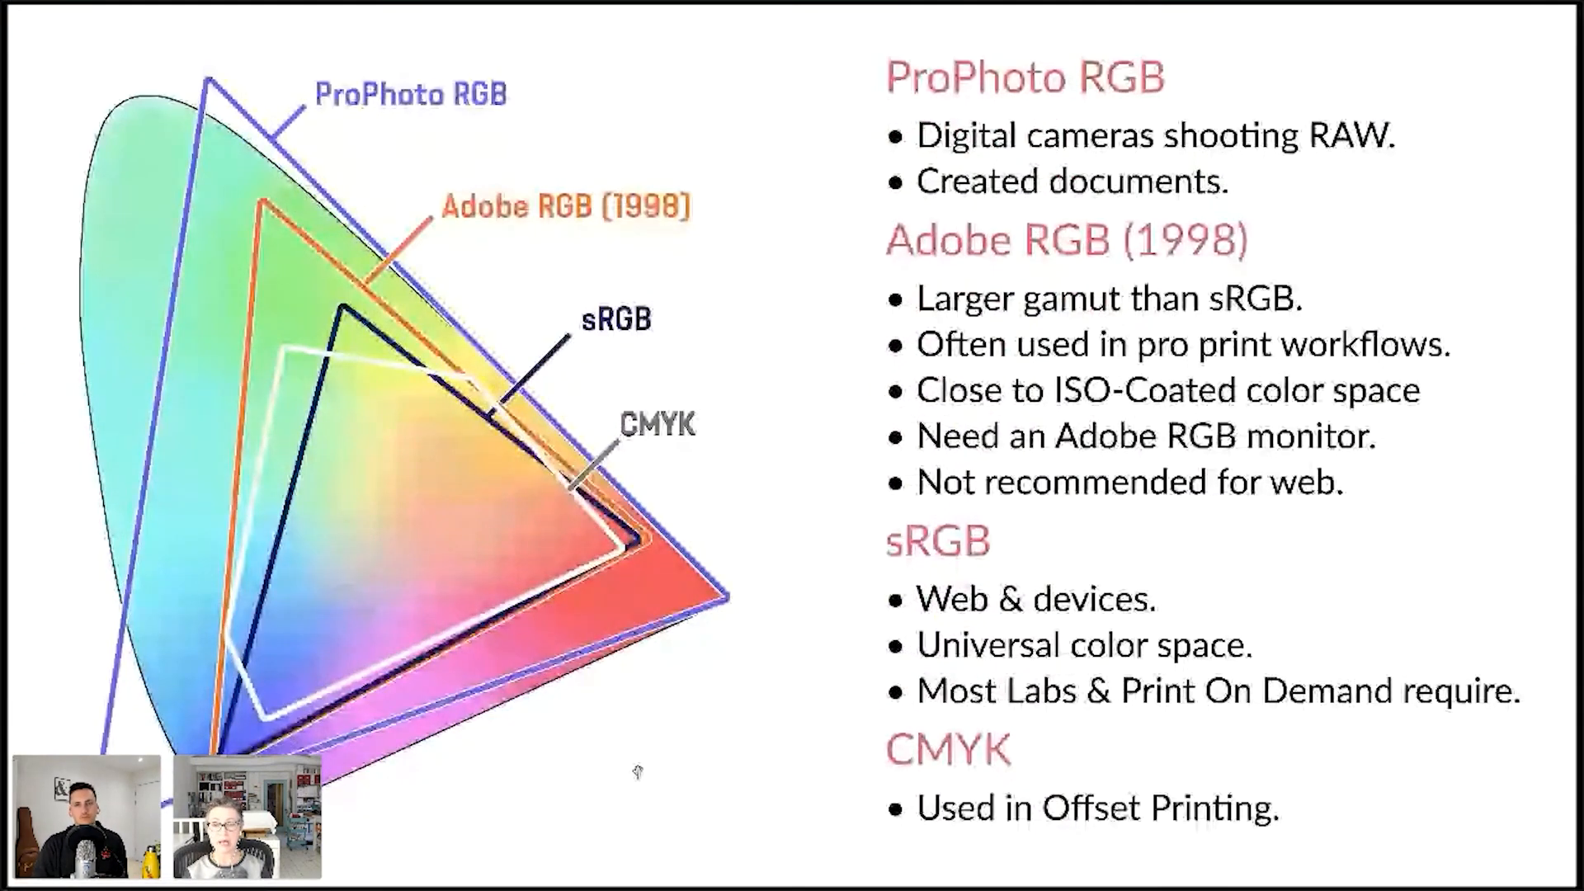